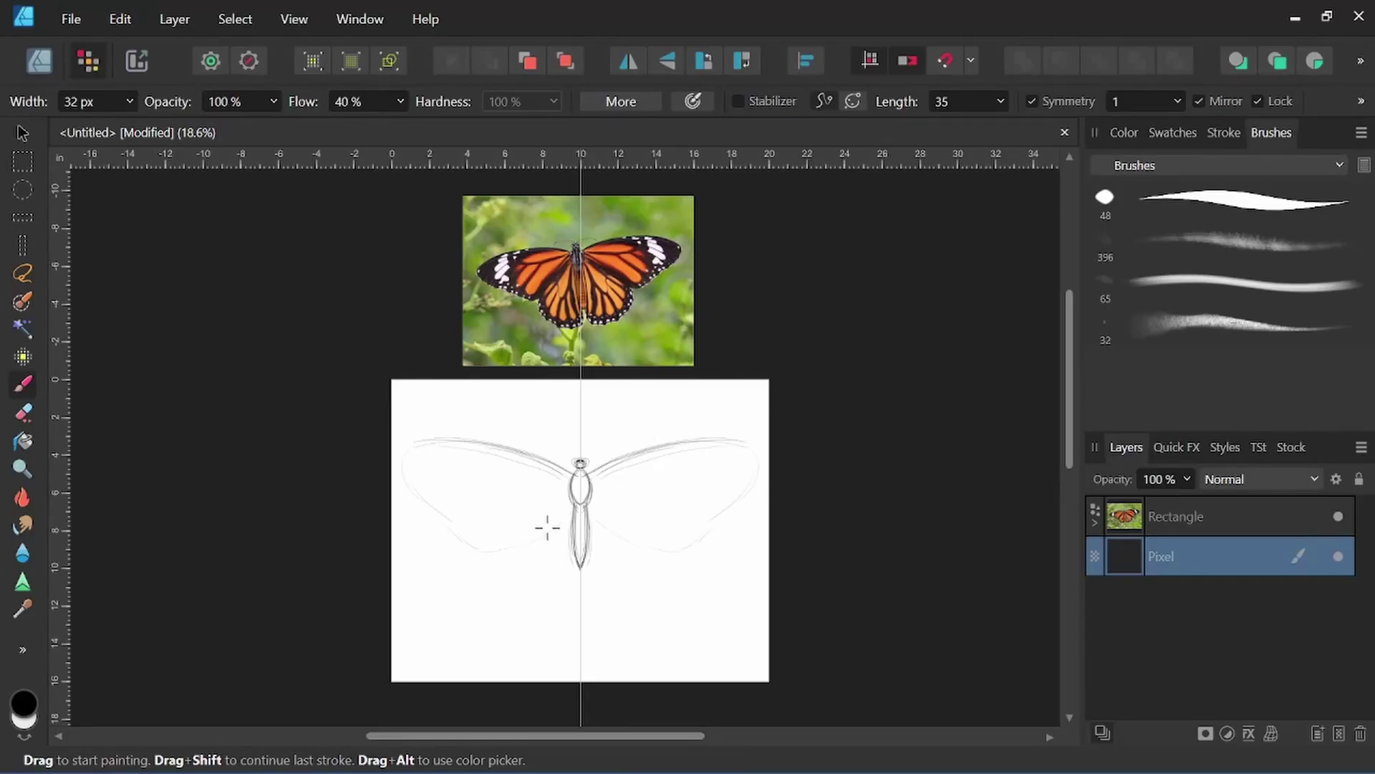
# Step: Trace darker mirrored lines over the wing outlines, lower body and antennae
pyautogui.moveTo(559, 510); pyautogui.dragTo(483, 547)
pyautogui.moveTo(565, 599)
pyautogui.mouseDown()
pyautogui.moveTo(489, 604)
pyautogui.moveTo(579, 572)
pyautogui.moveTo(575, 590)
pyautogui.moveTo(490, 595)
pyautogui.moveTo(597, 587)
pyautogui.mouseUp()
pyautogui.moveTo(534, 450)
pyautogui.mouseDown()
pyautogui.moveTo(402, 448)
pyautogui.moveTo(472, 553)
pyautogui.mouseUp()
pyautogui.moveTo(577, 564); pyautogui.dragTo(579, 609)
pyautogui.moveTo(618, 446)
pyautogui.mouseDown()
pyautogui.moveTo(584, 463)
pyautogui.moveTo(398, 449)
pyautogui.mouseUp()
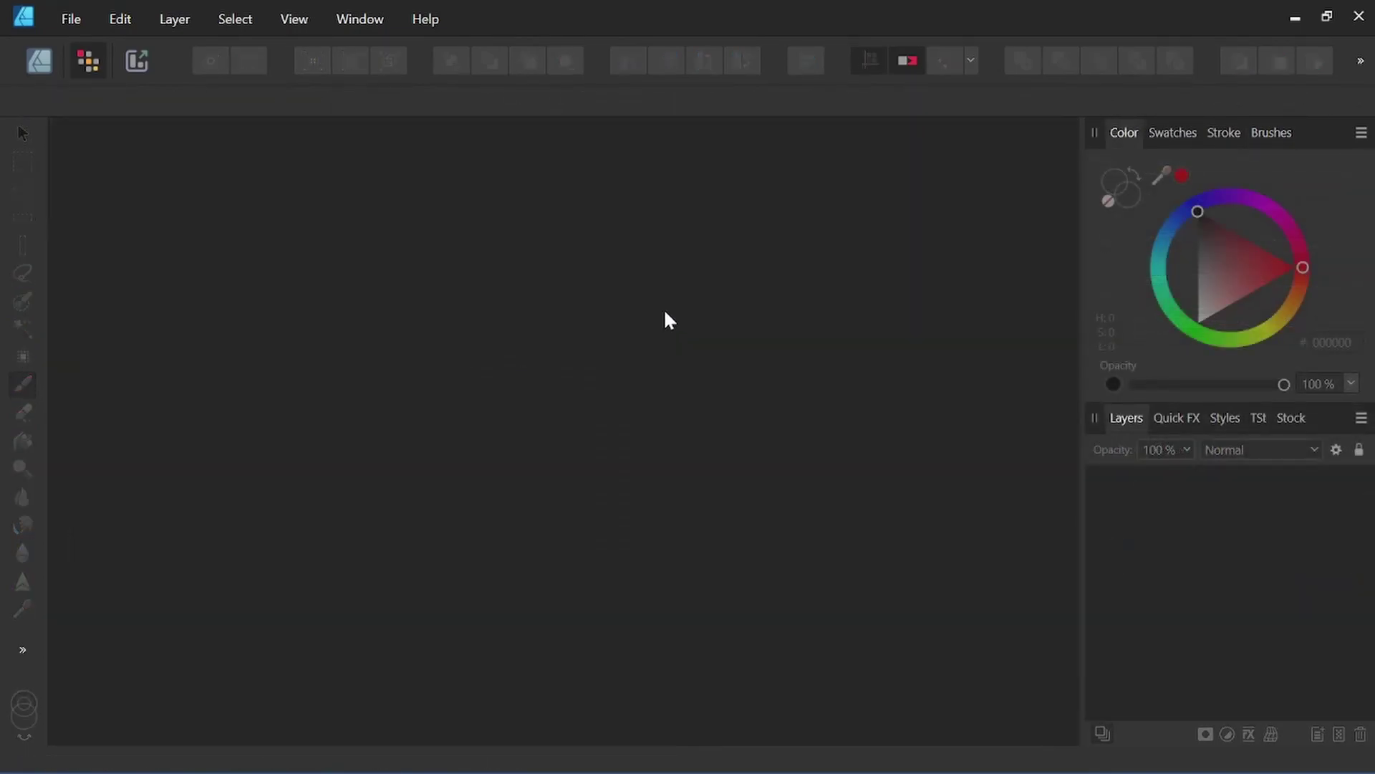
# Step: Create a new document with the 20 × 16 in, 300 DPI landscape preset after checking its colour settings
pyautogui.click(88, 18)
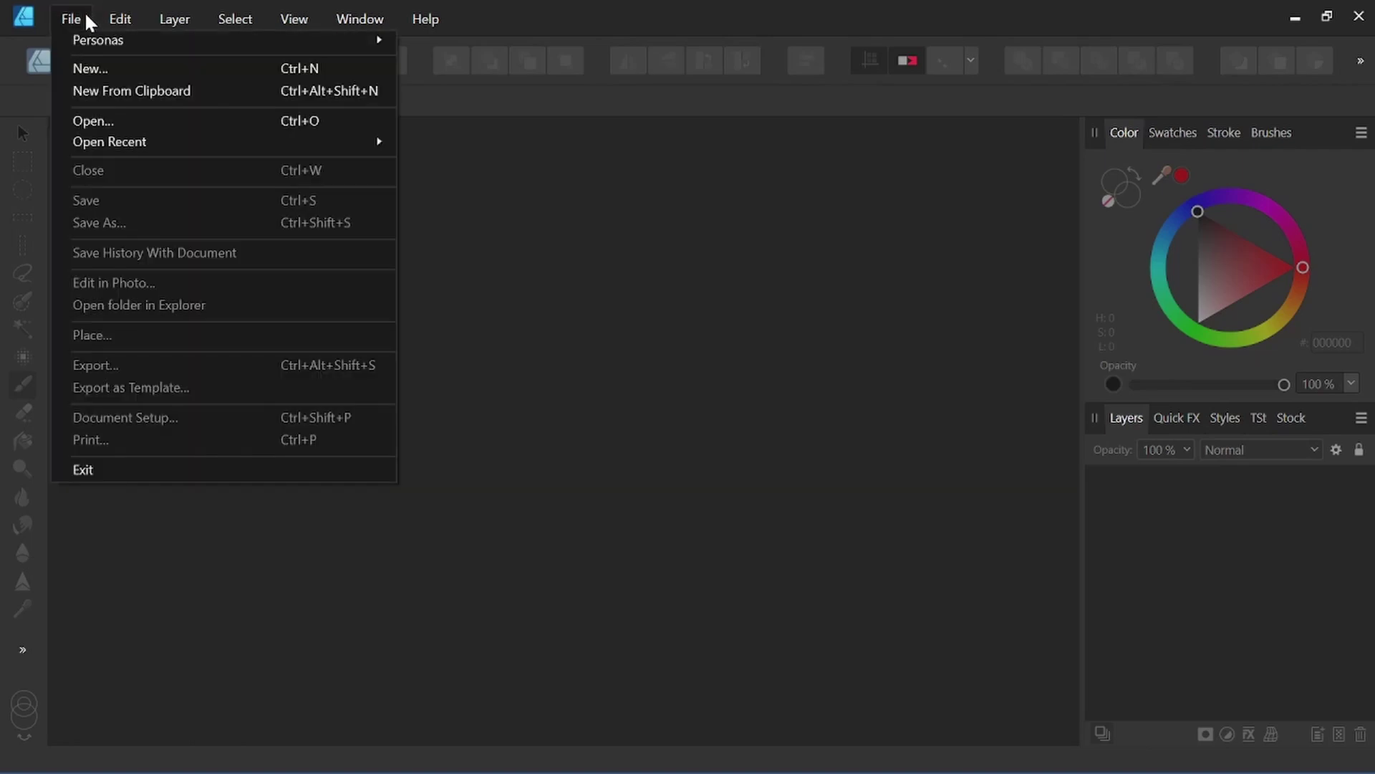
pyautogui.click(91, 68)
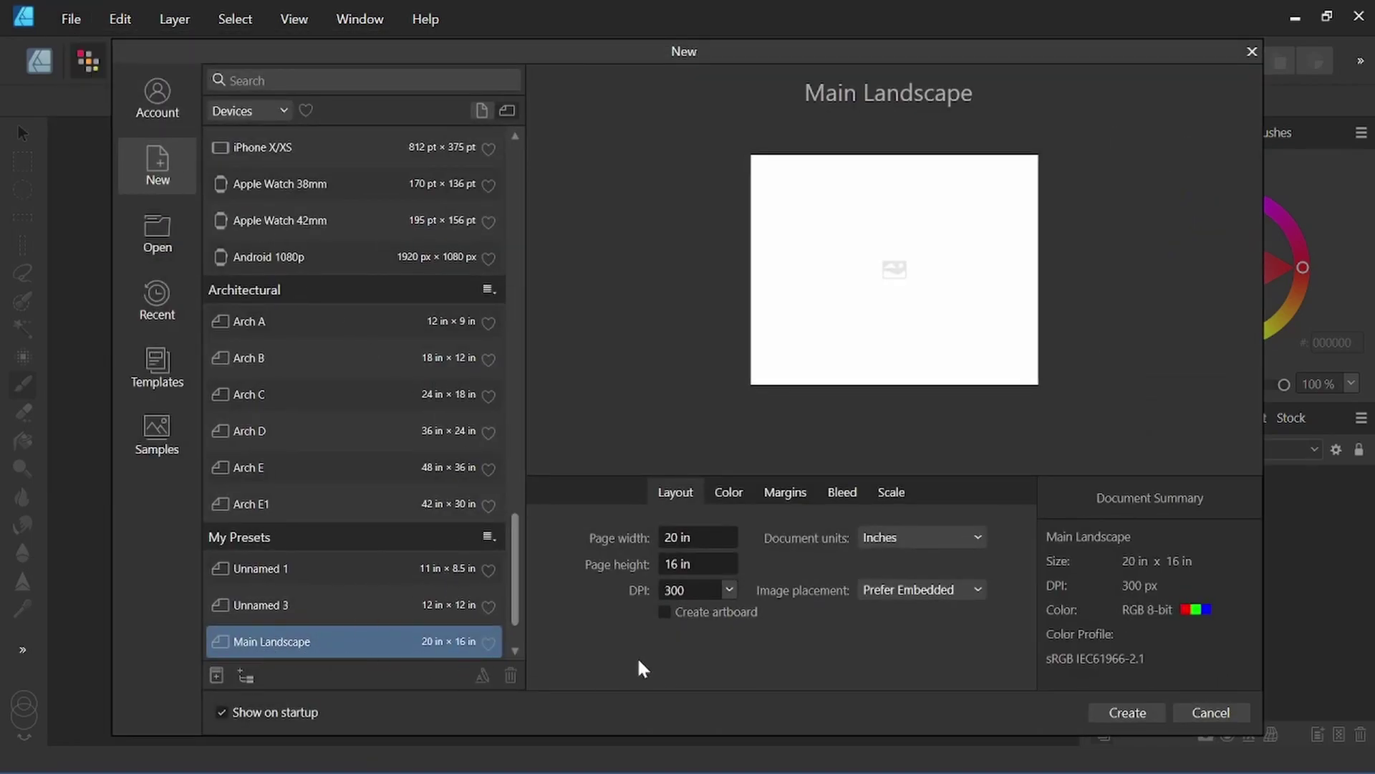
pyautogui.click(727, 493)
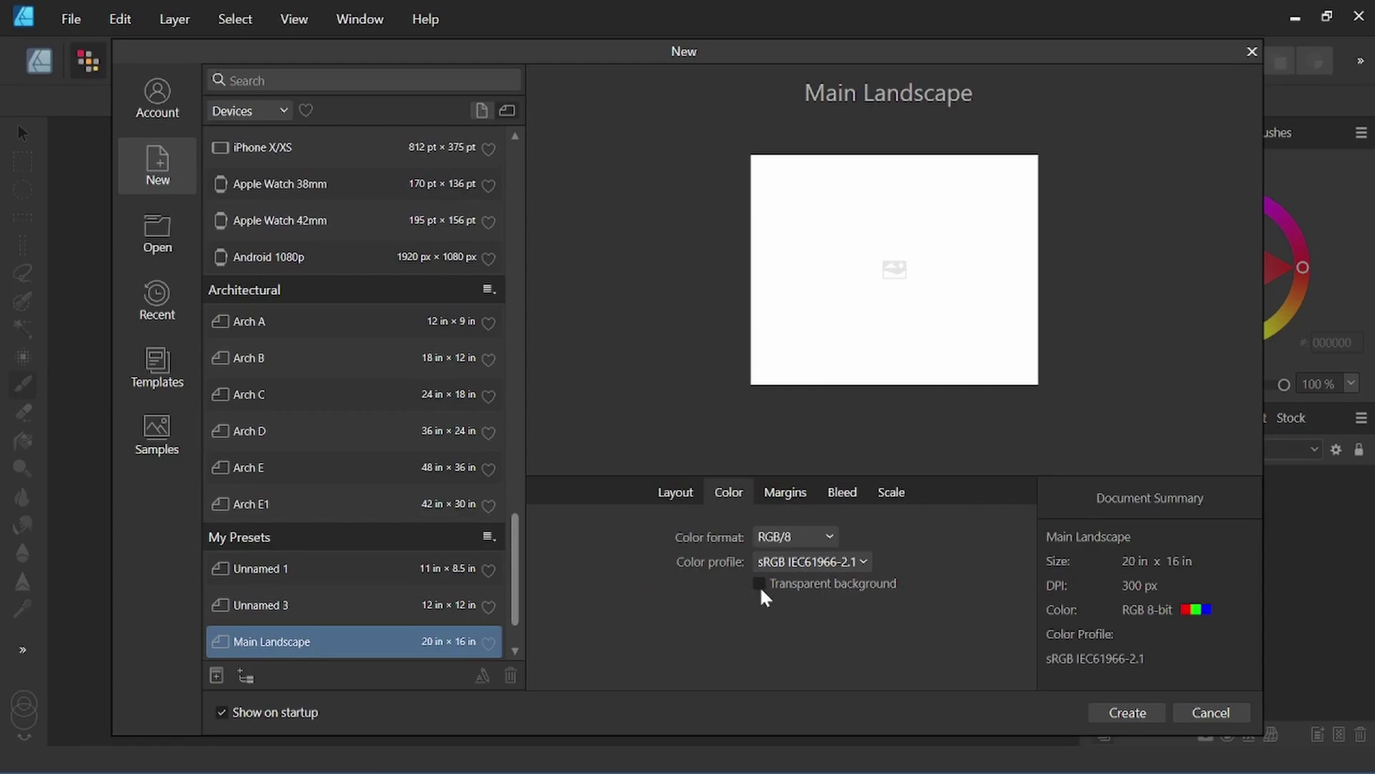
pyautogui.click(678, 491)
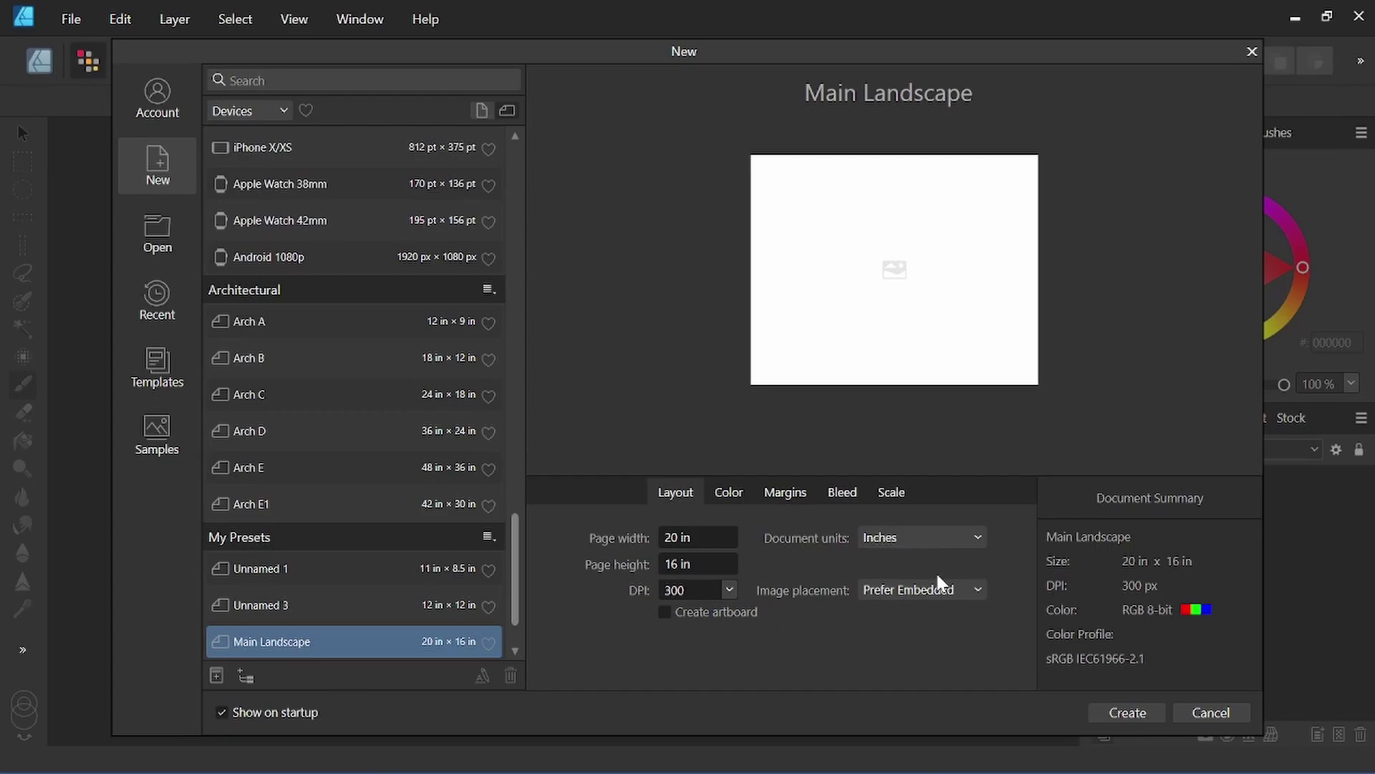
pyautogui.click(1126, 715)
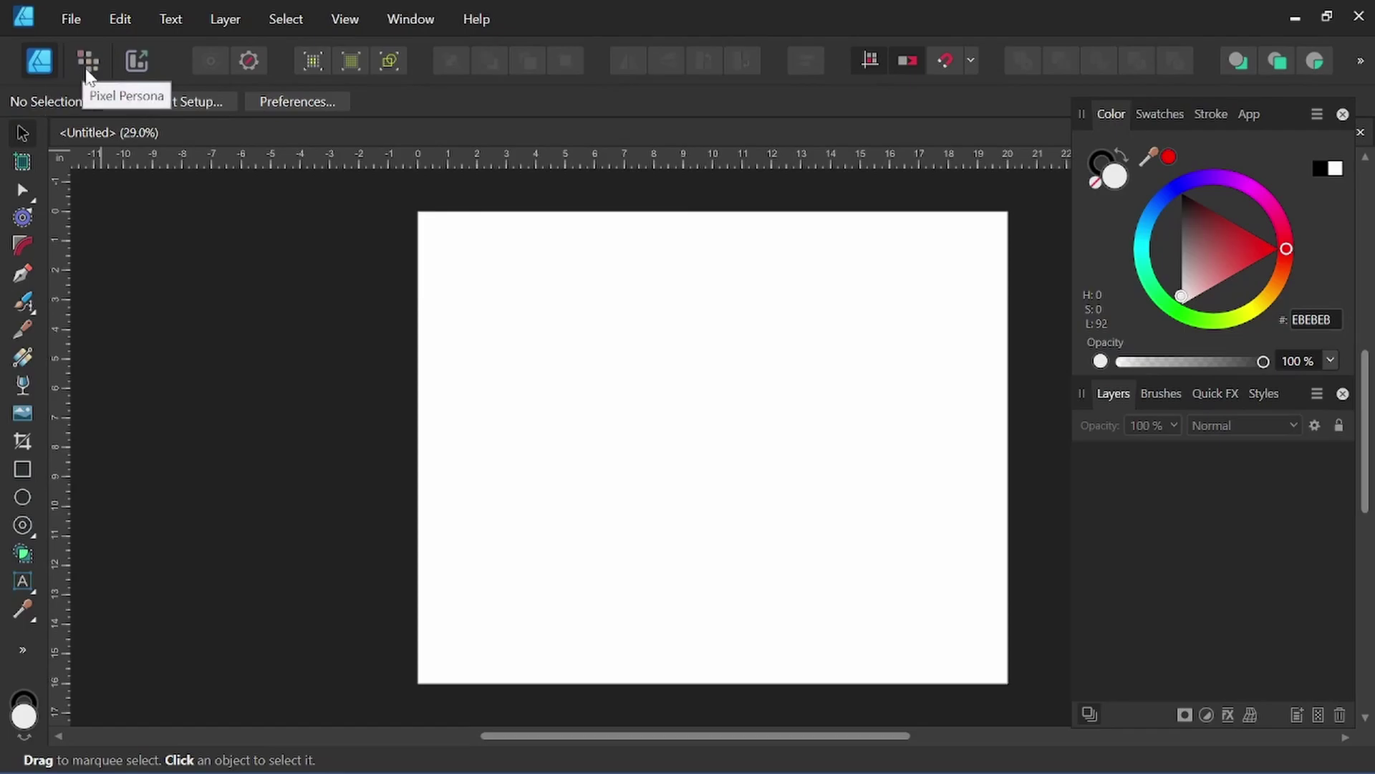
# Step: Switch to the Pixel Persona, add a Pixel layer and show the Brushes category in the Brushes panel
pyautogui.click(88, 63)
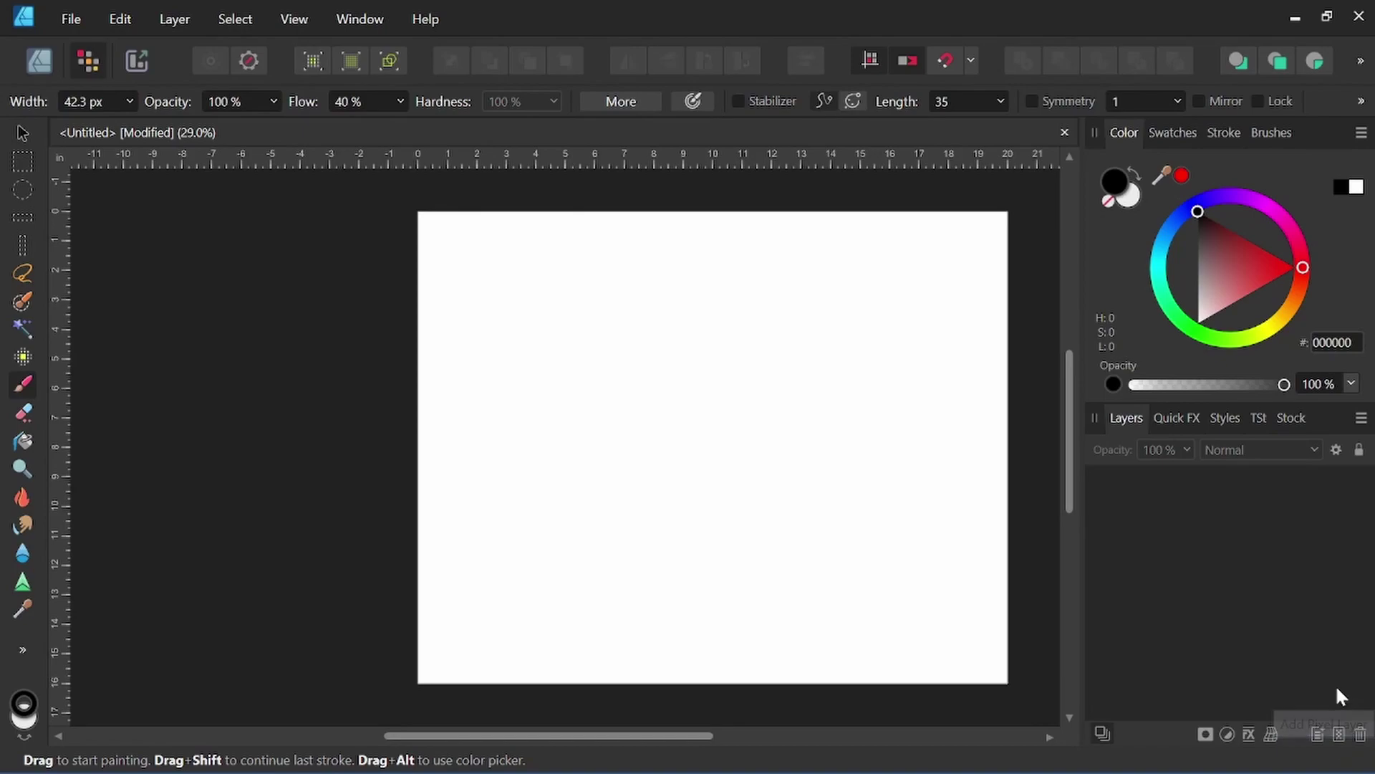
pyautogui.click(1343, 740)
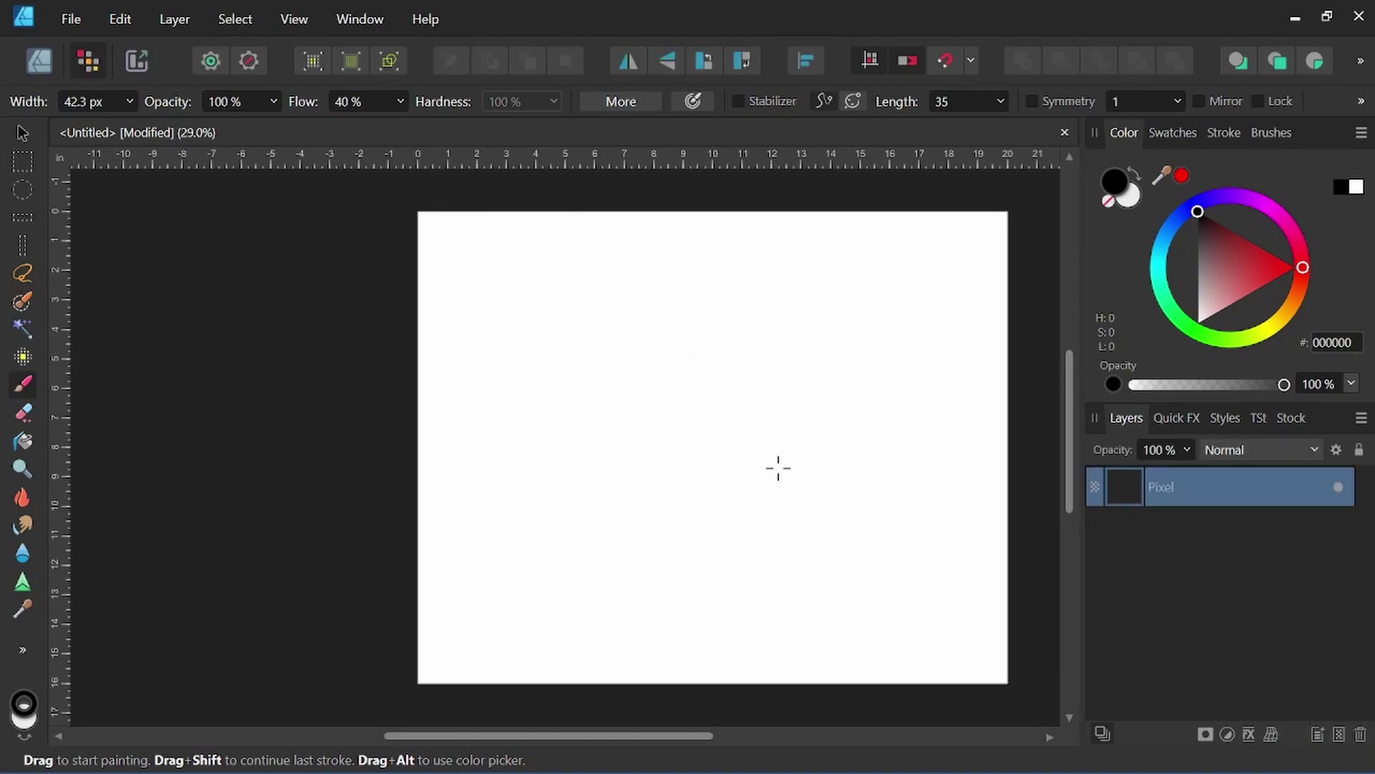
pyautogui.click(1271, 140)
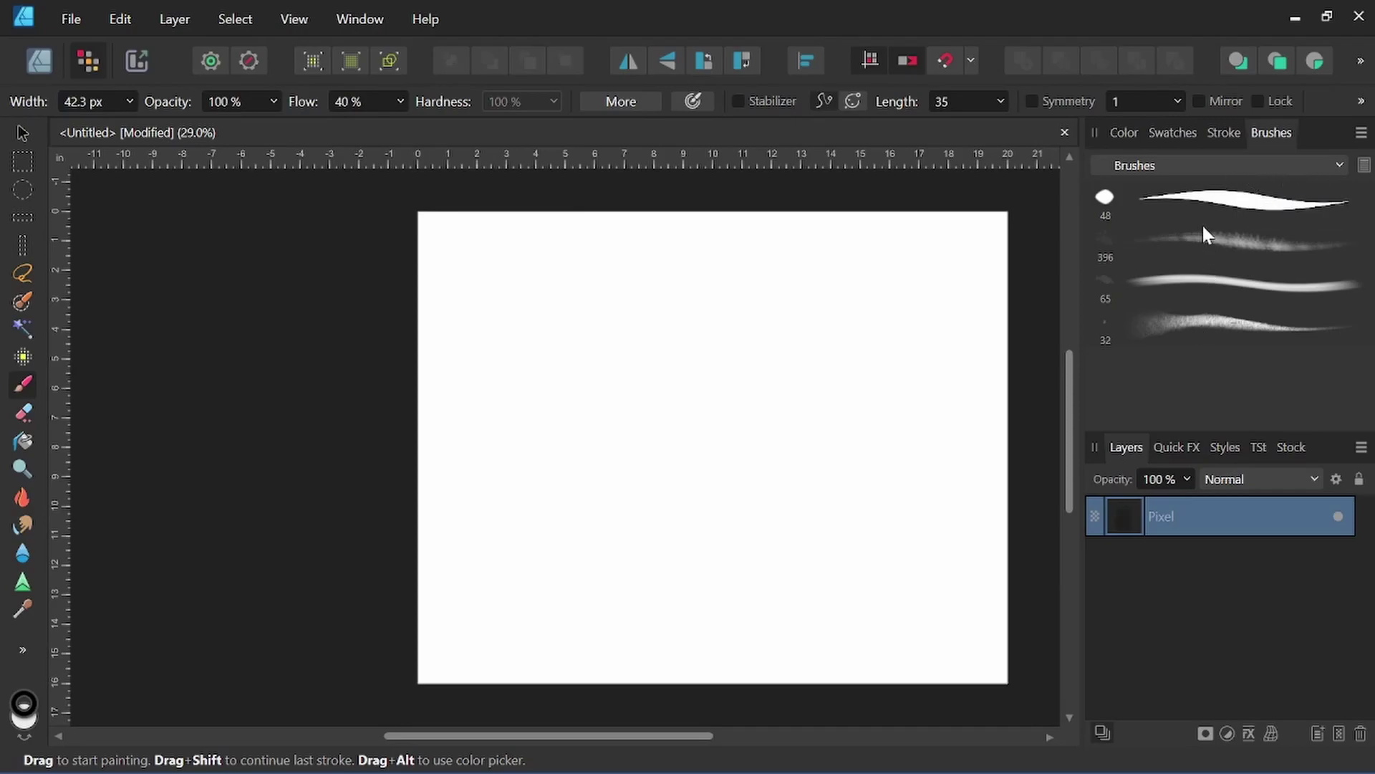
pyautogui.click(1301, 165)
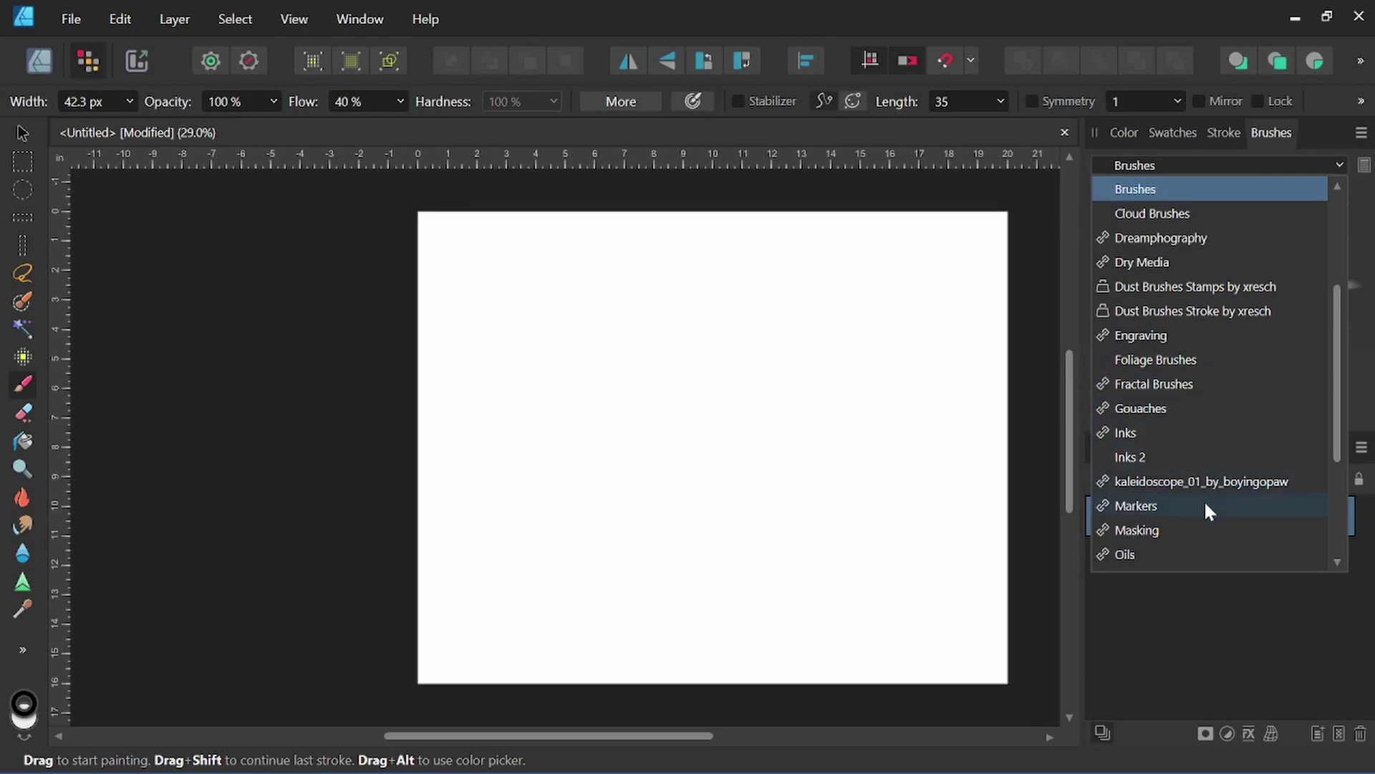
pyautogui.scroll(4, 1197, 415)
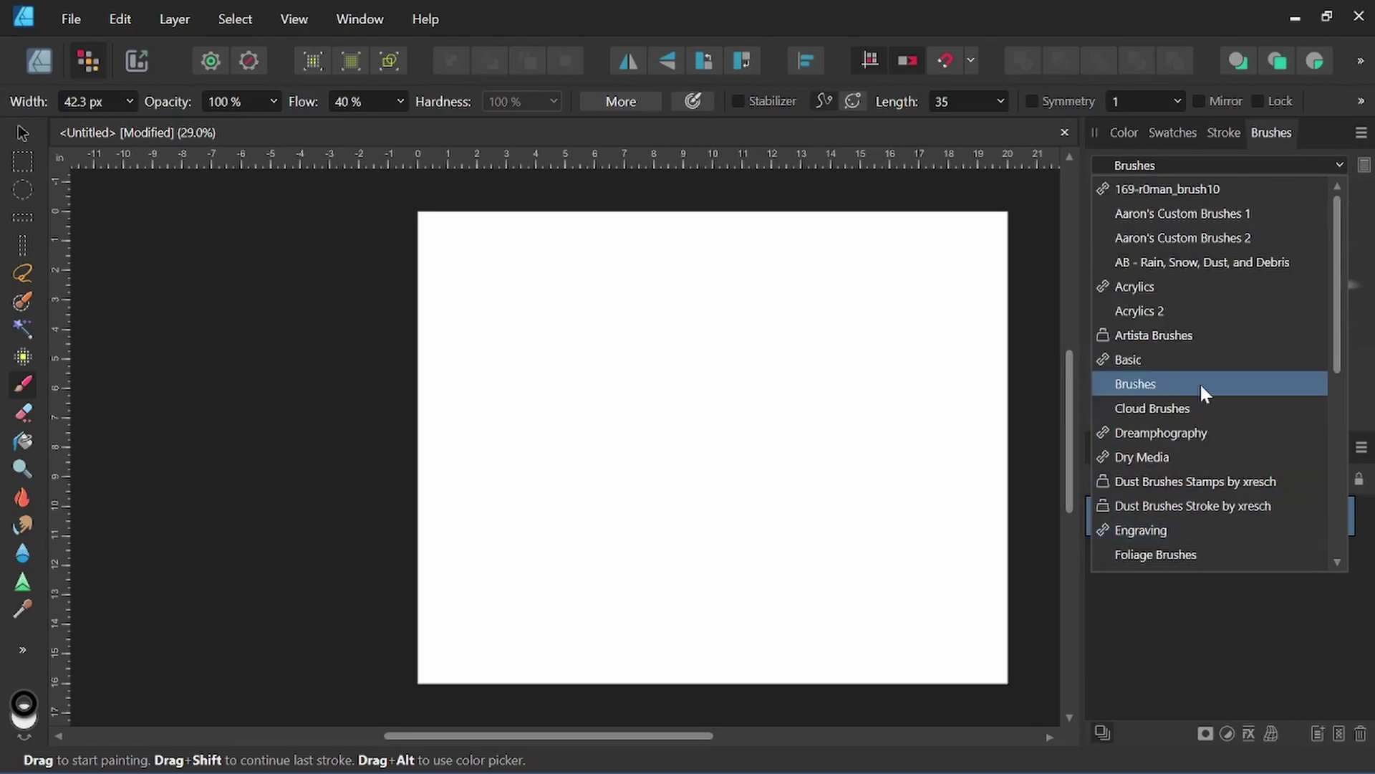
pyautogui.scroll(-3, 1201, 387)
pyautogui.scroll(2, 1198, 365)
pyautogui.click(1154, 313)
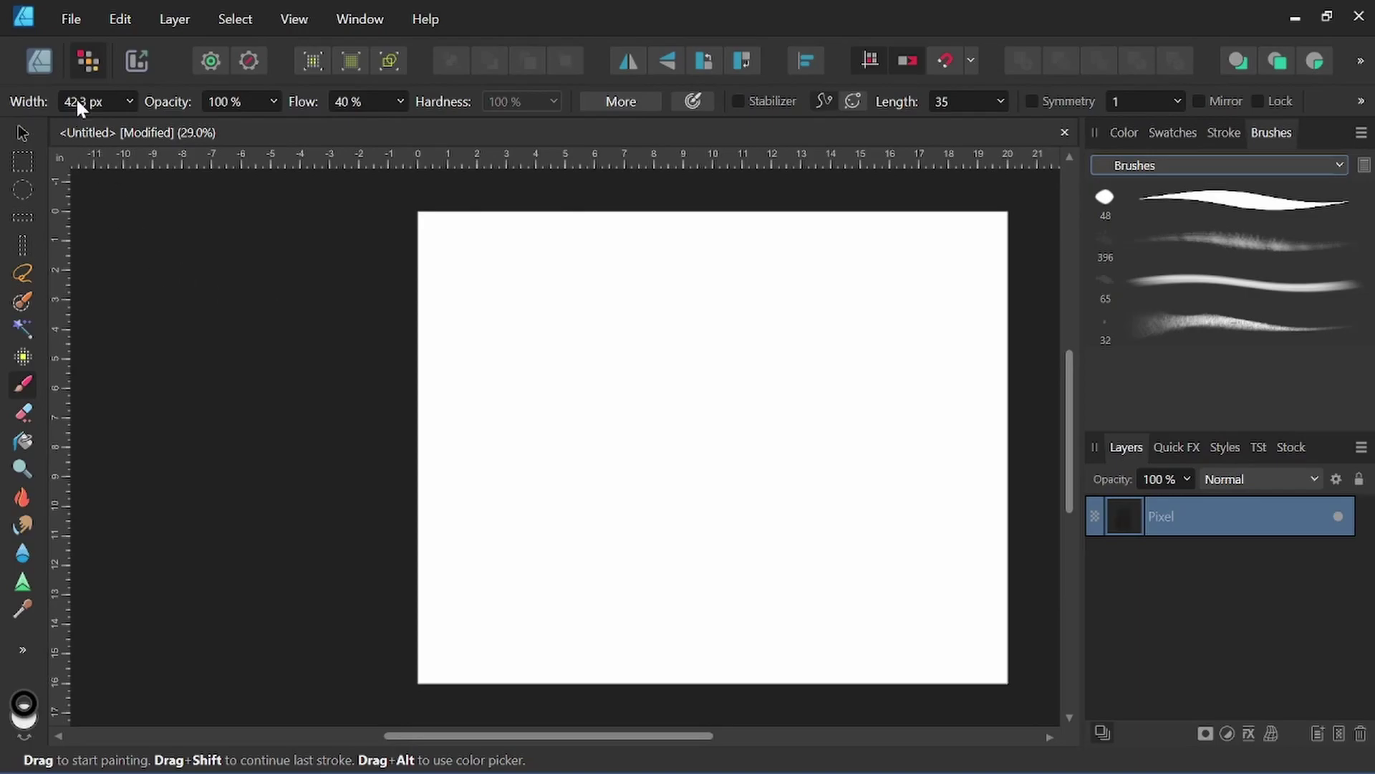
# Step: Place butterfly-3886065_1920-1200x630.jpg into the document at default size
pyautogui.click(71, 19)
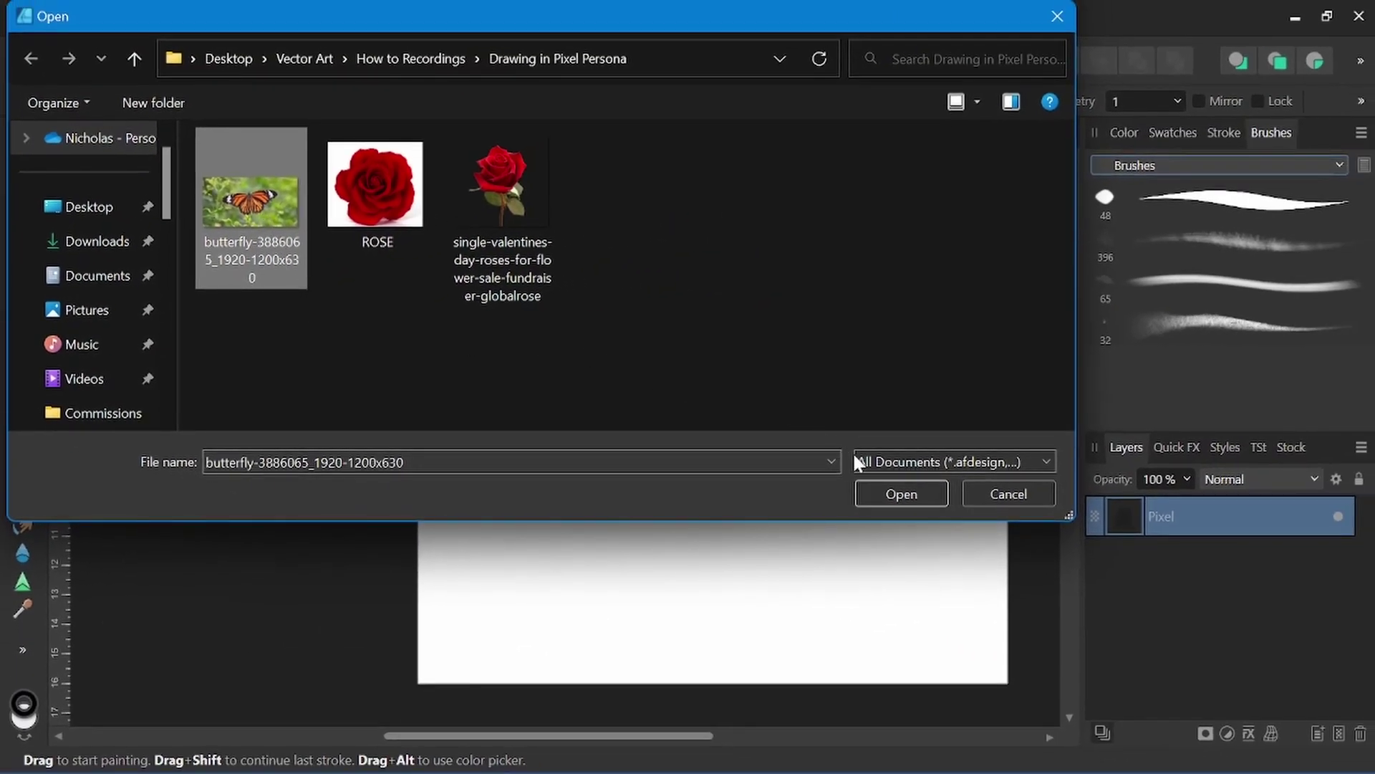
pyautogui.click(902, 496)
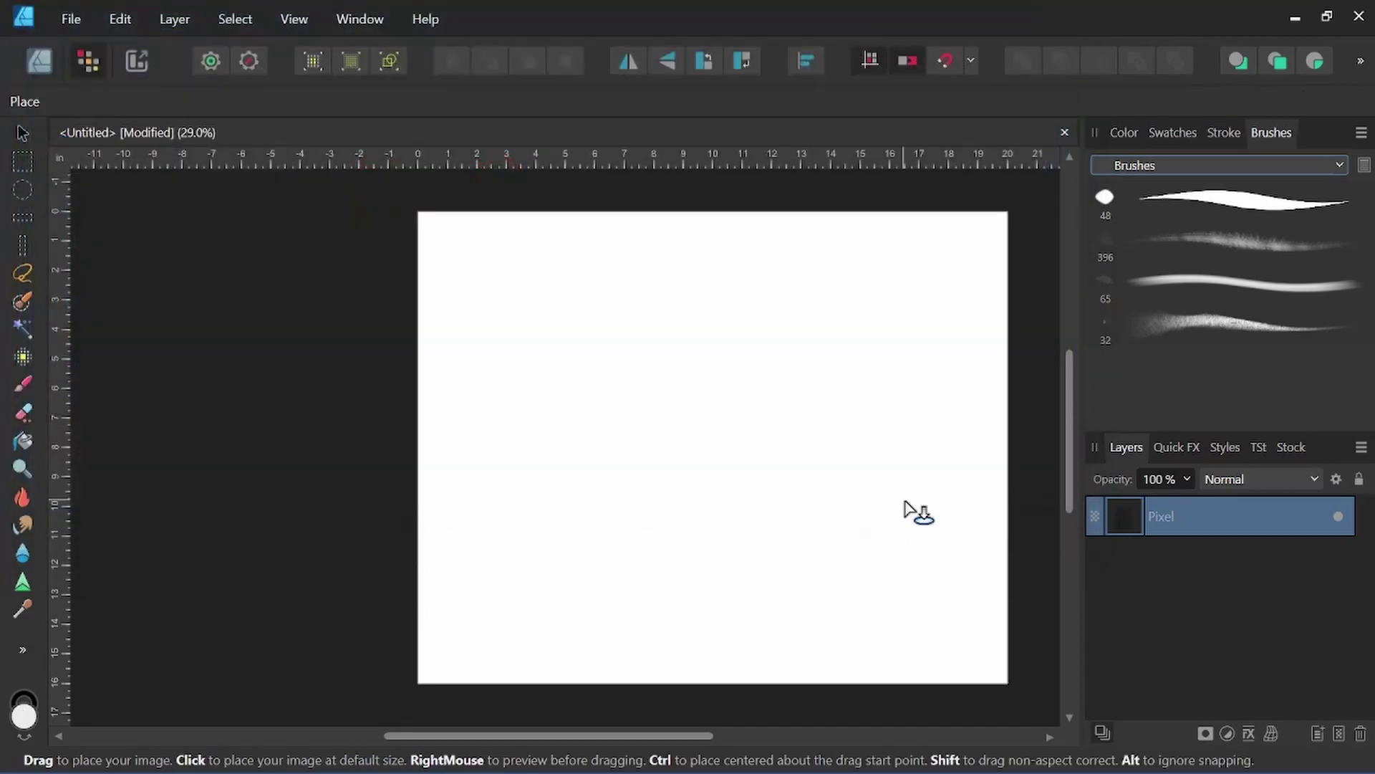
pyautogui.click(295, 290)
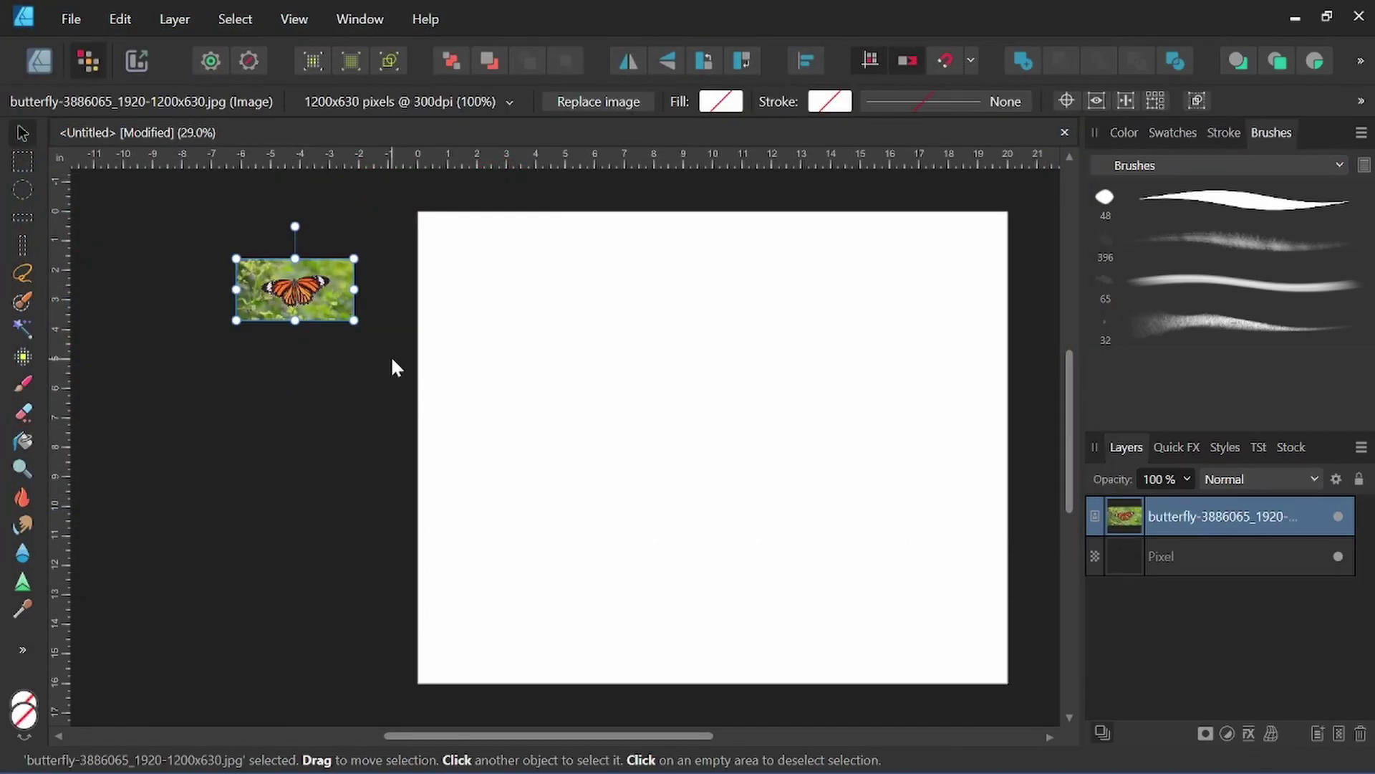
# Step: Enlarge the butterfly photo and position it over the page's right side
pyautogui.moveTo(358, 321); pyautogui.dragTo(761, 566)
pyautogui.moveTo(505, 437); pyautogui.dragTo(755, 514)
pyautogui.click(368, 378)
pyautogui.moveTo(501, 482); pyautogui.dragTo(220, 491)
pyautogui.moveTo(557, 419); pyautogui.dragTo(701, 417)
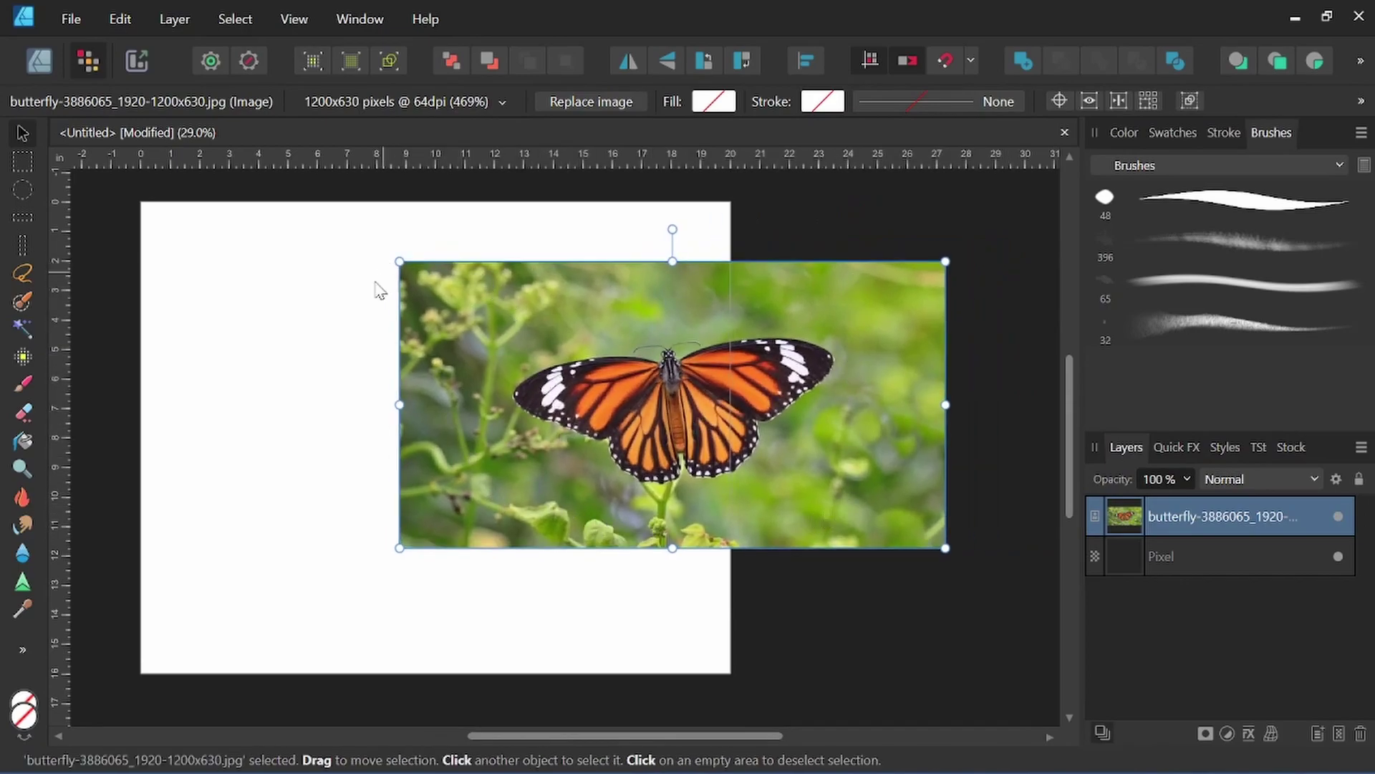
# Step: In the Designer Persona, draw a rectangle over the butterfly area
pyautogui.click(32, 63)
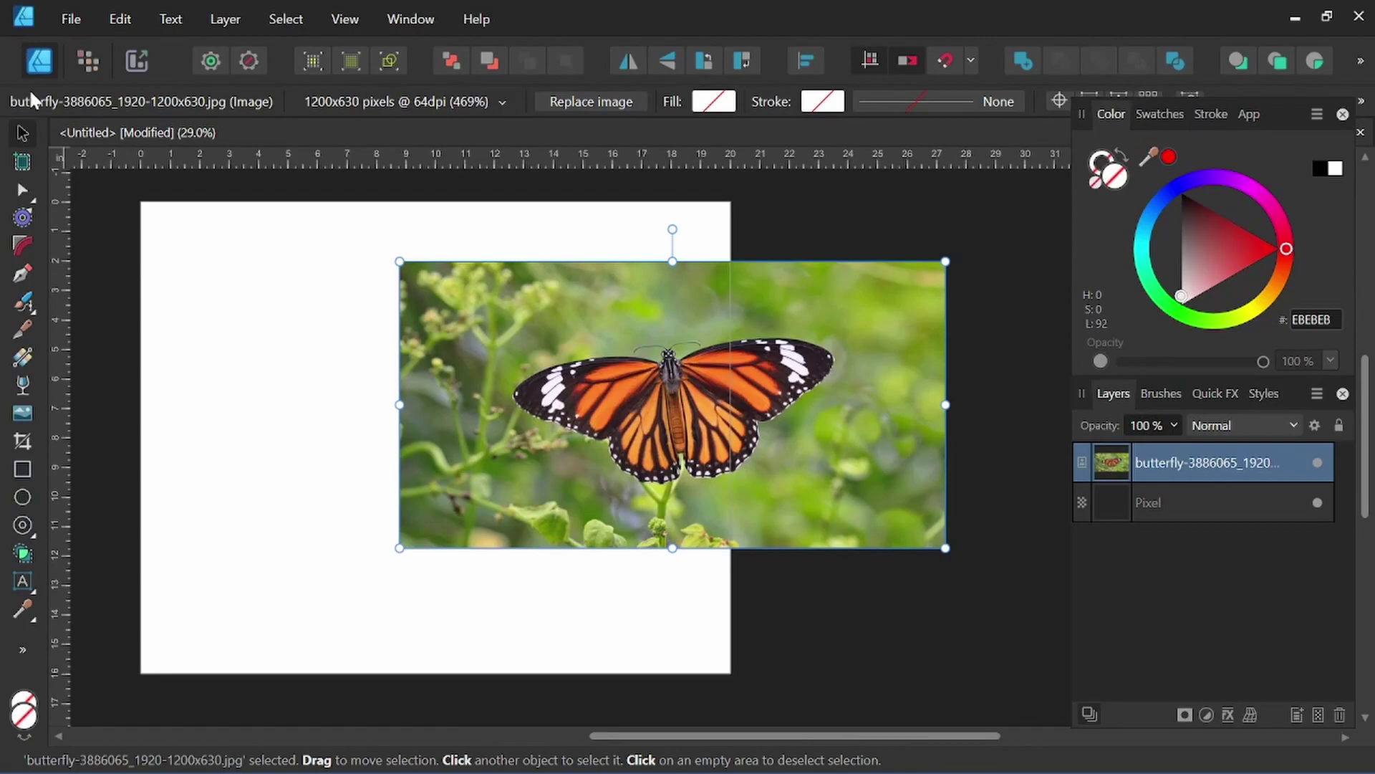
pyautogui.click(22, 469)
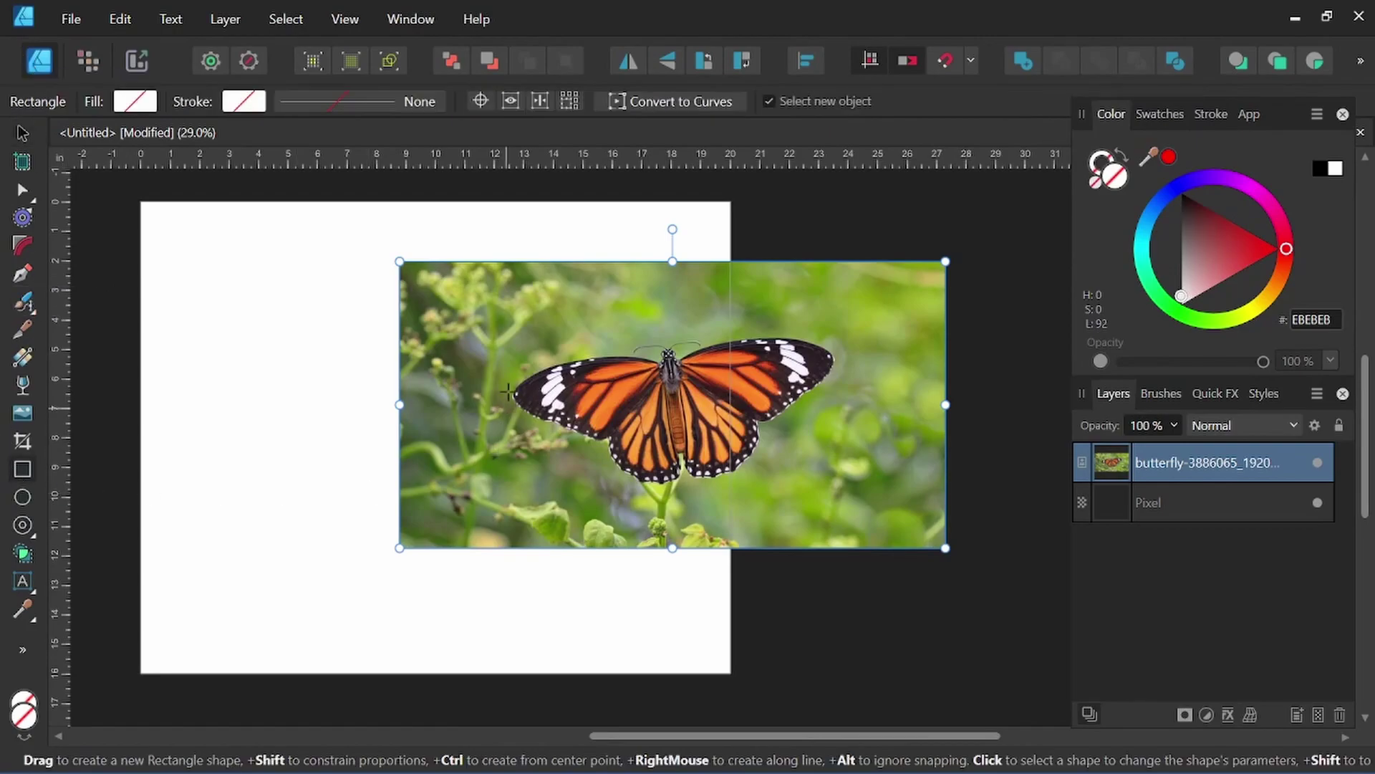
pyautogui.moveTo(492, 277); pyautogui.dragTo(853, 541)
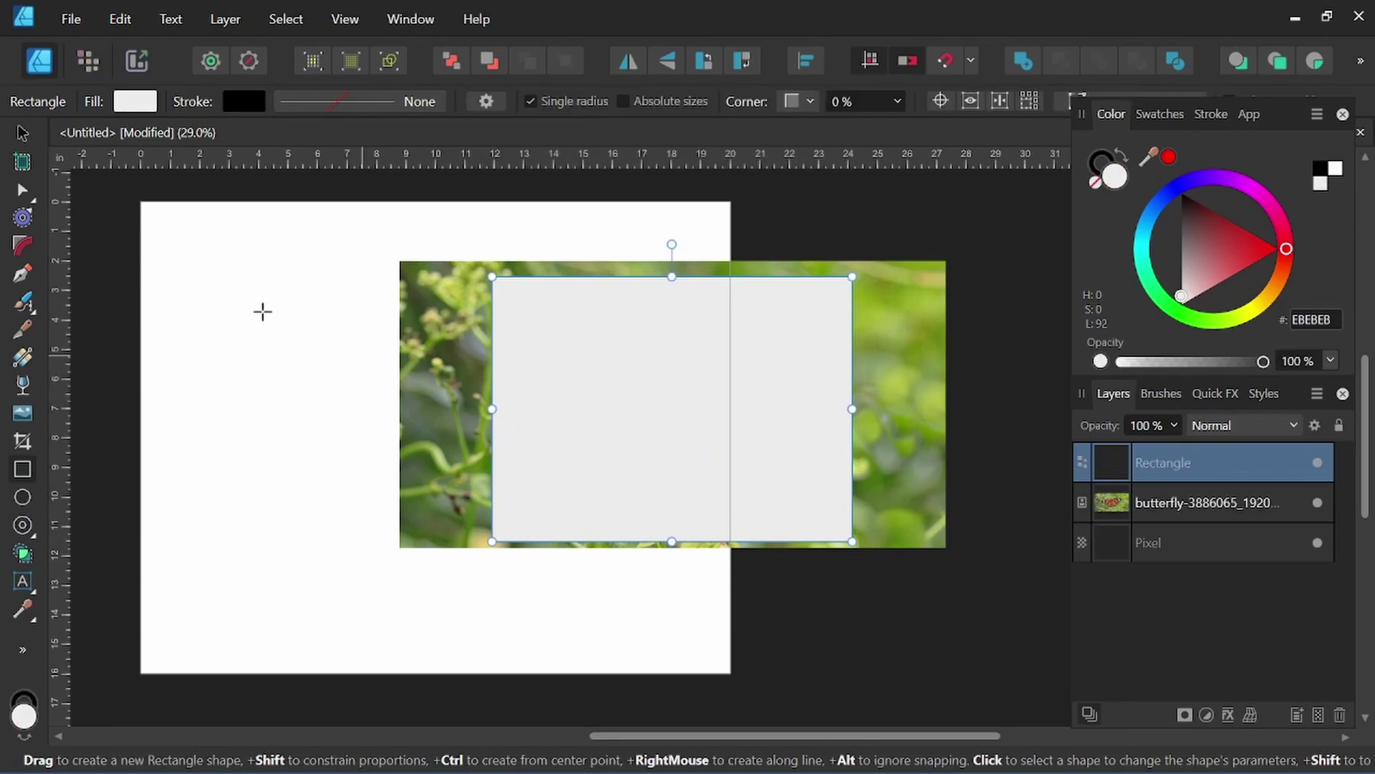
pyautogui.click(22, 132)
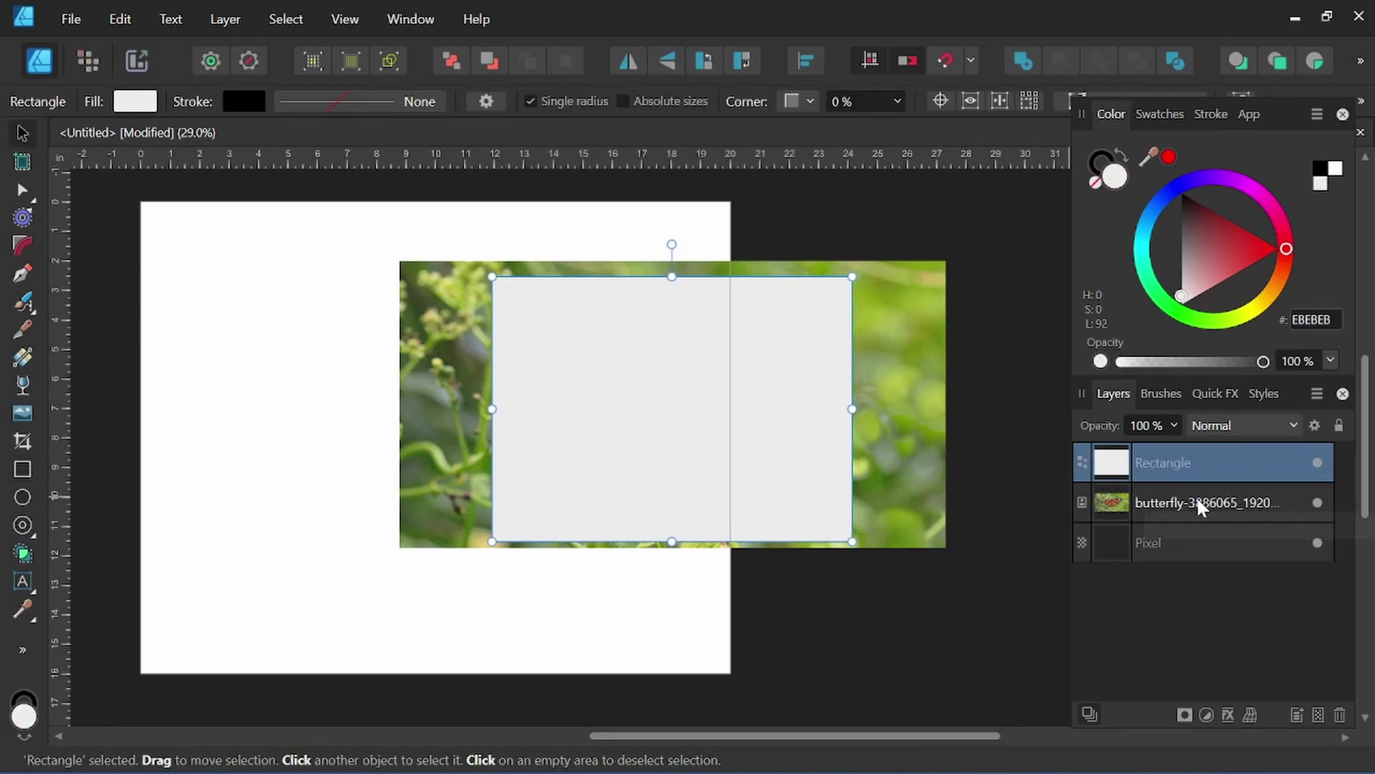
# Step: Clip the photo inside the rectangle and move the cropped butterfly up and right
pyautogui.moveTo(1197, 505); pyautogui.dragTo(1195, 470)
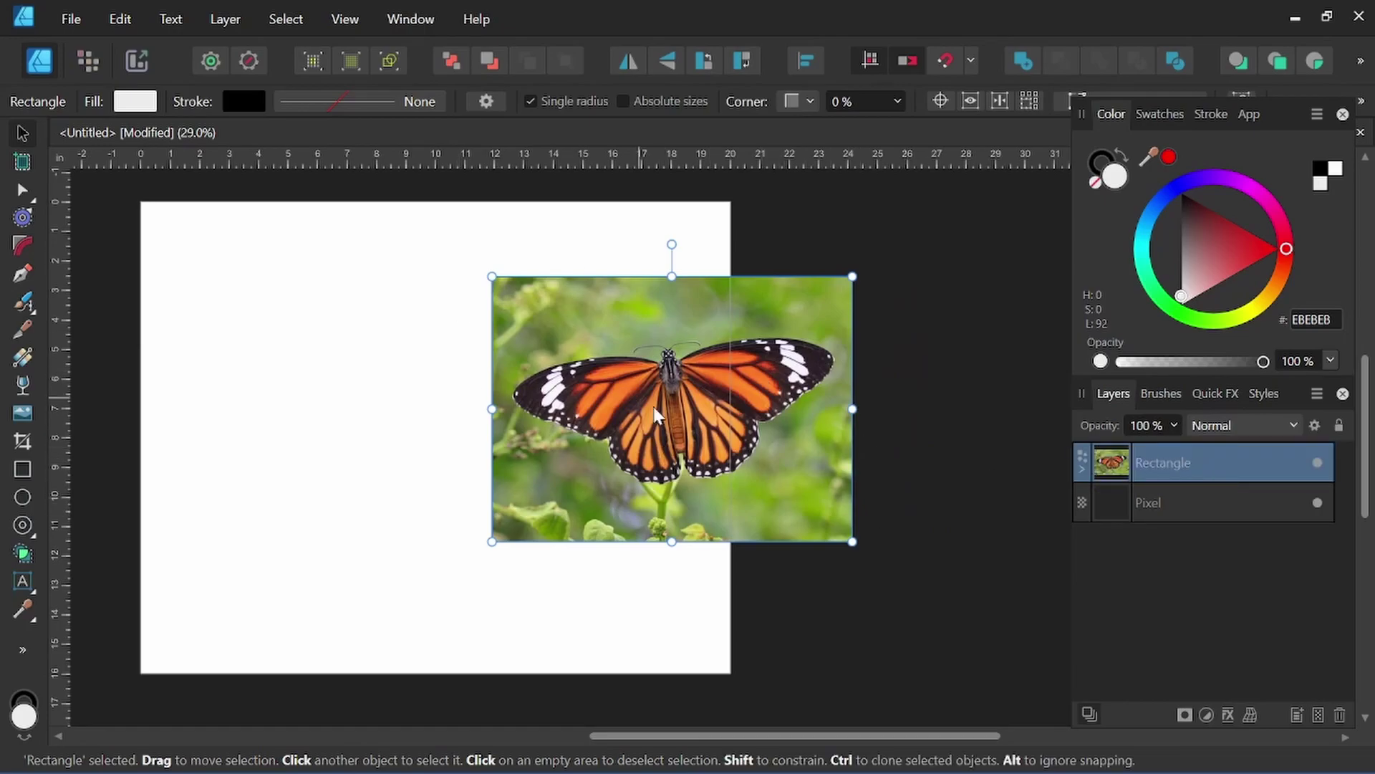
pyautogui.moveTo(630, 376); pyautogui.dragTo(860, 356)
pyautogui.moveTo(605, 435); pyautogui.dragTo(568, 454)
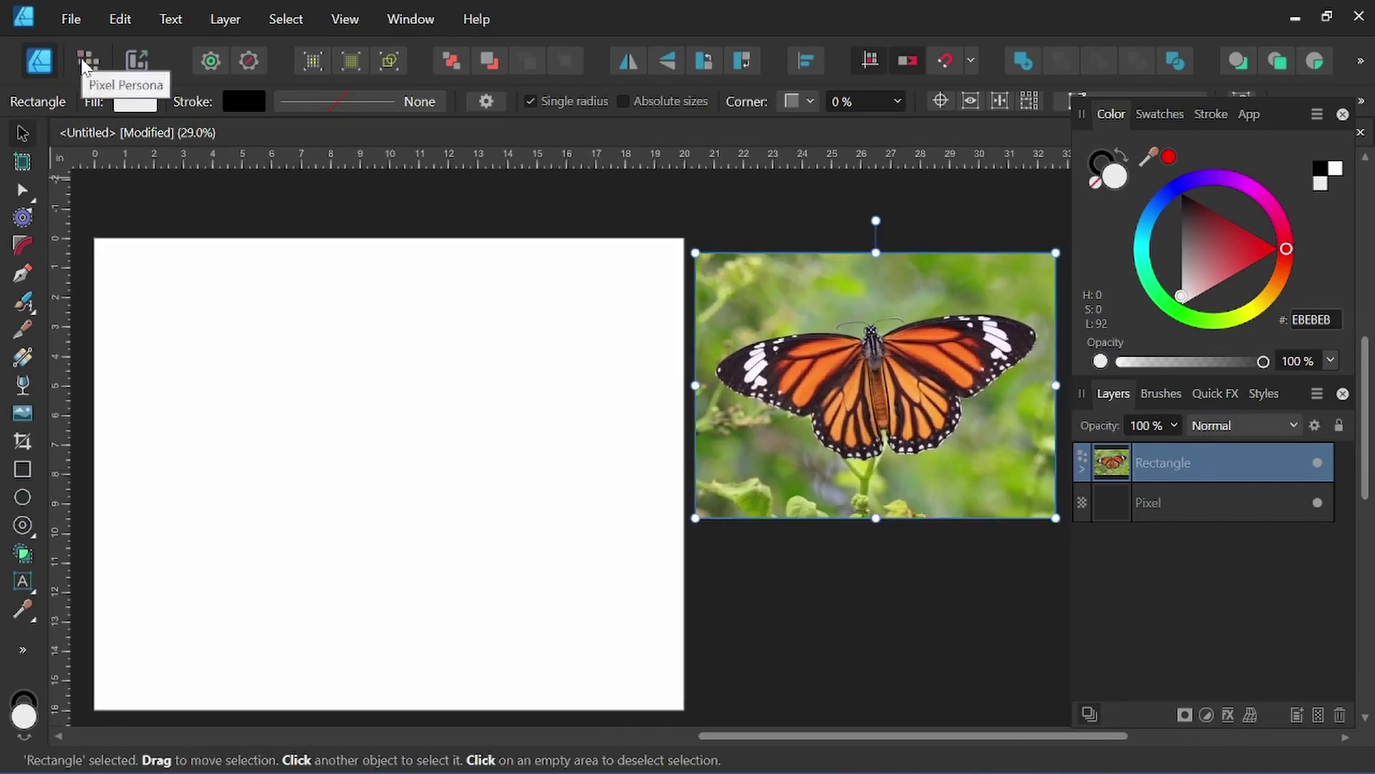
# Step: Back in the Pixel Persona, move the cropped butterfly above the page and centre the view
pyautogui.click(86, 62)
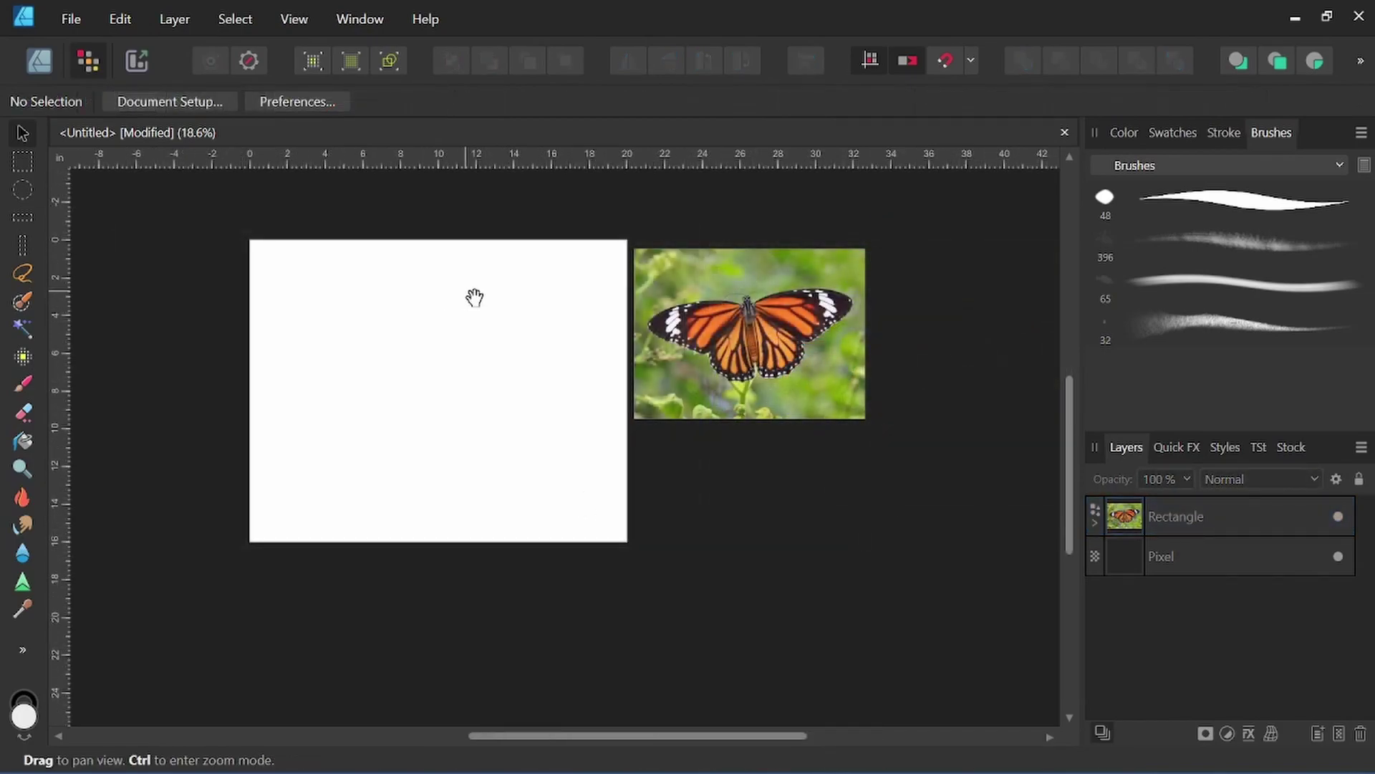
pyautogui.scroll(3, 589, 424)
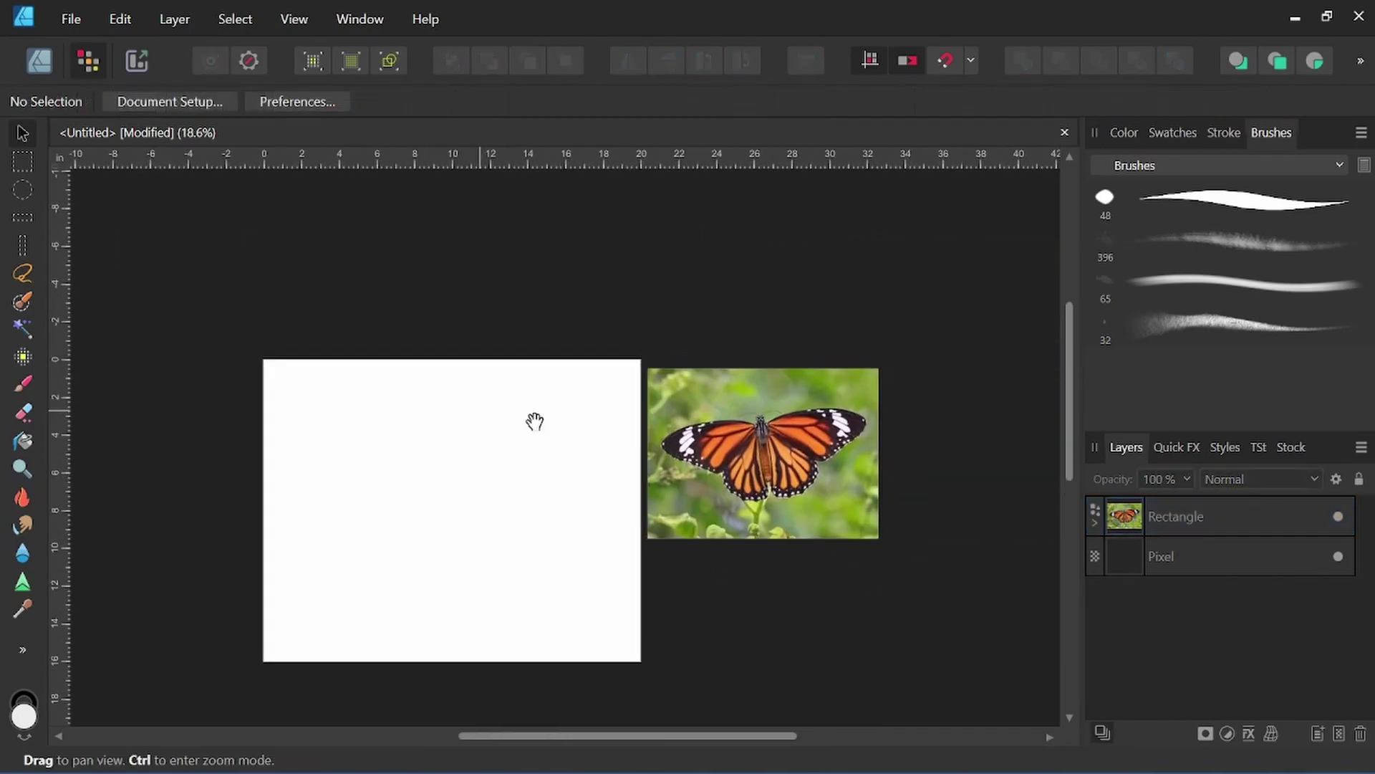
pyautogui.press('v')
pyautogui.click(765, 429)
pyautogui.moveTo(765, 429); pyautogui.dragTo(462, 264)
pyautogui.press('space')
pyautogui.moveTo(488, 470); pyautogui.dragTo(722, 505)
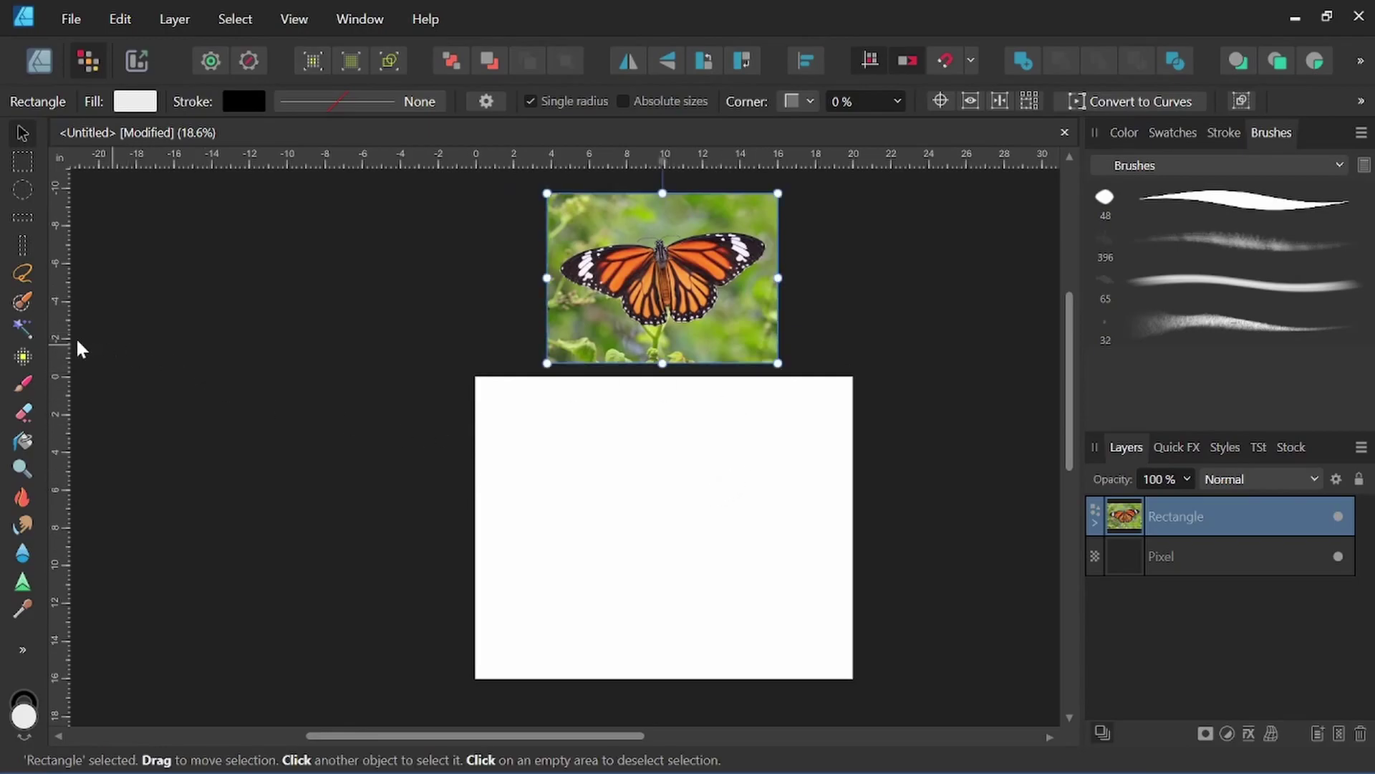
# Step: Turn on brush symmetry, rotate the symmetry line to vertical and lock it
pyautogui.click(23, 387)
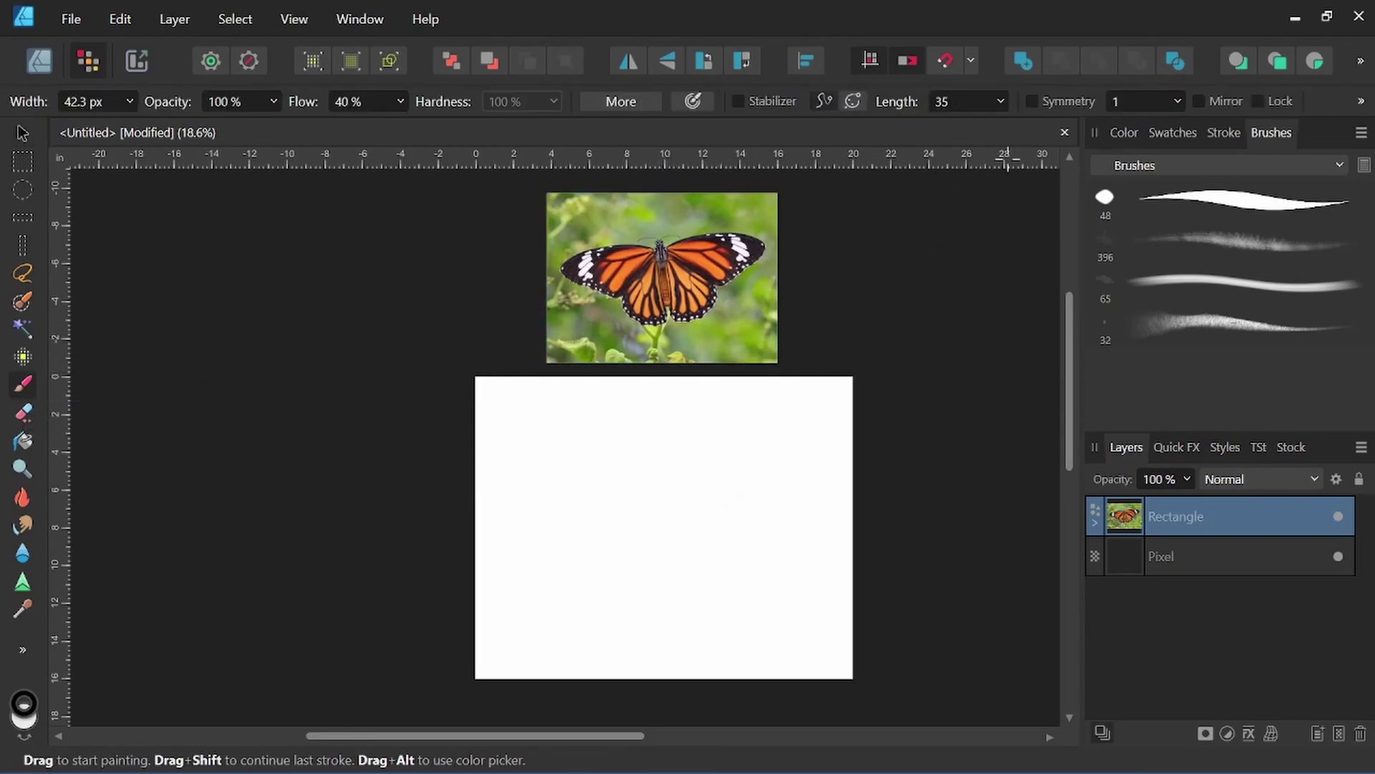
pyautogui.click(1033, 100)
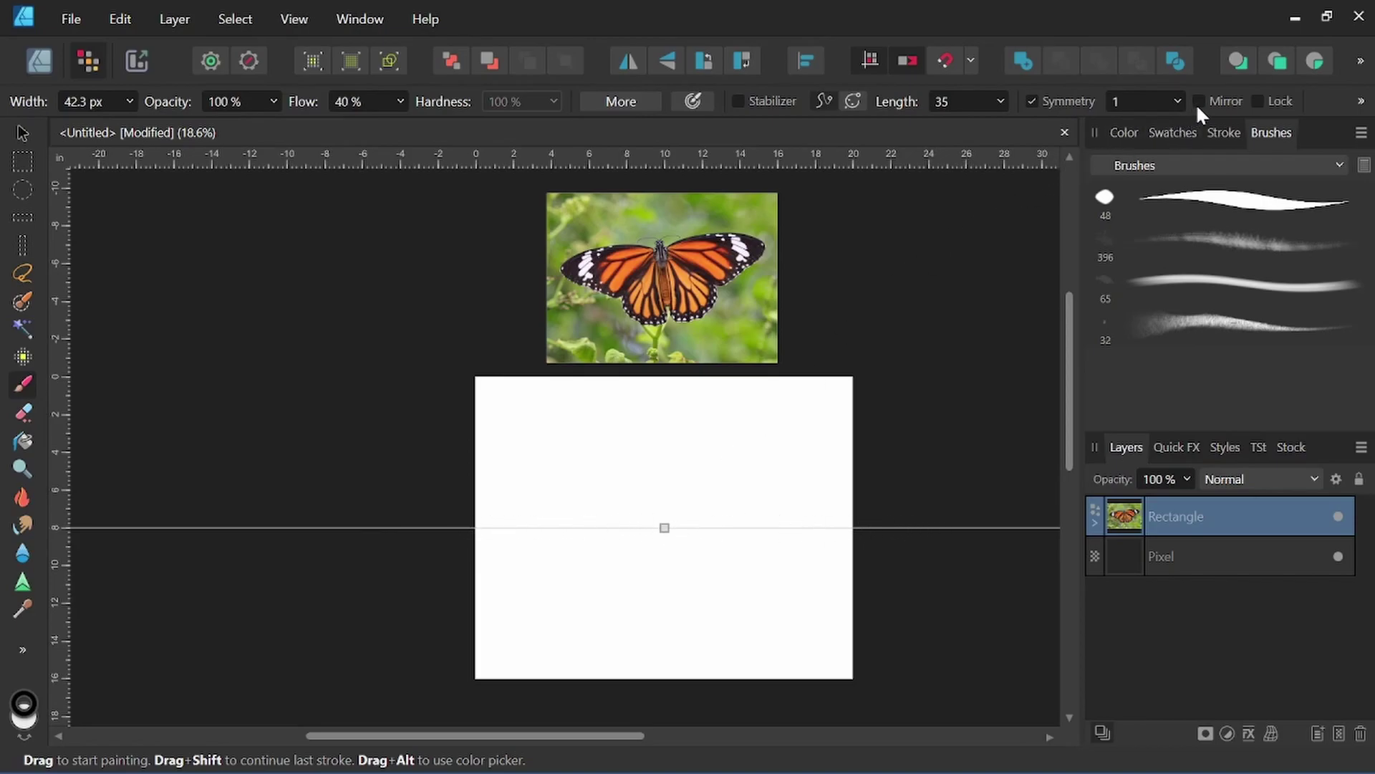
pyautogui.click(740, 528)
pyautogui.moveTo(740, 528)
pyautogui.mouseDown()
pyautogui.moveTo(715, 562)
pyautogui.moveTo(664, 591)
pyautogui.mouseUp()
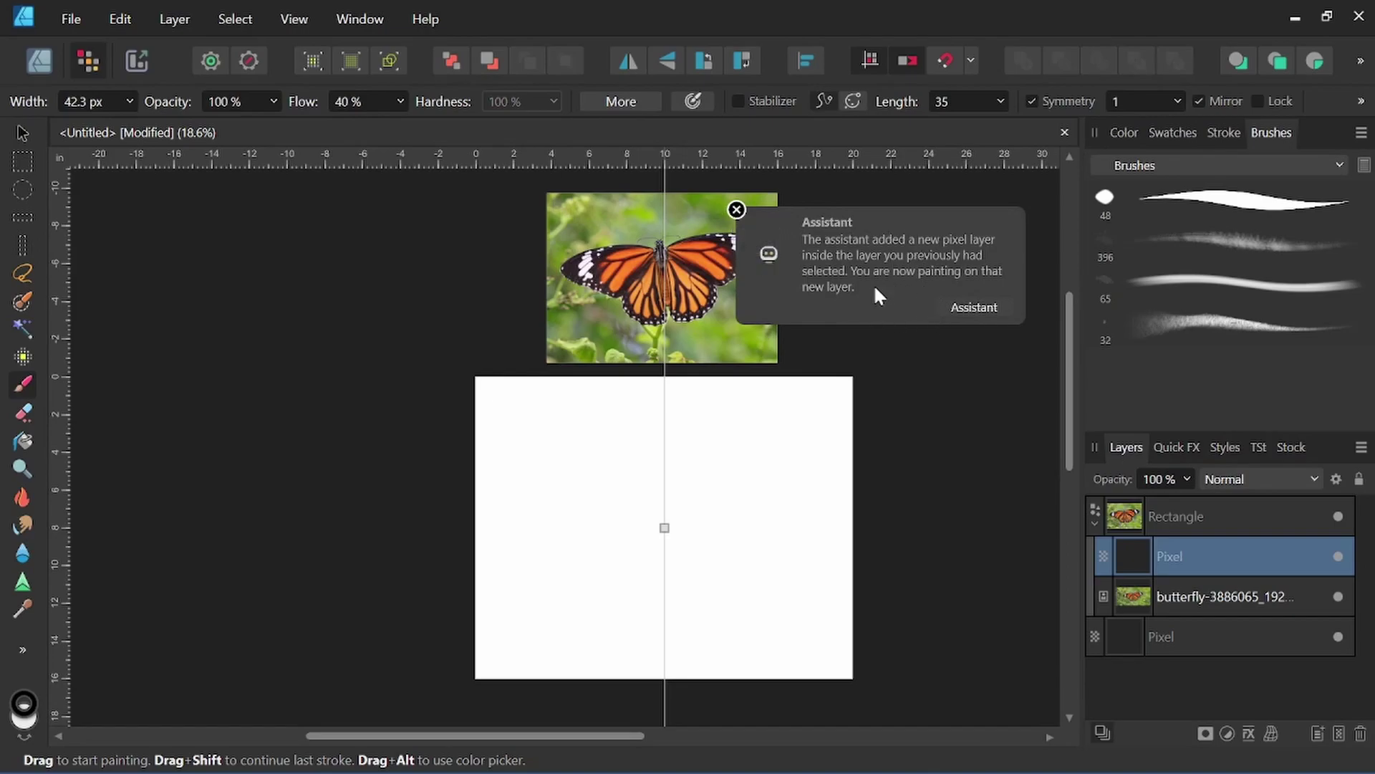
pyautogui.click(737, 210)
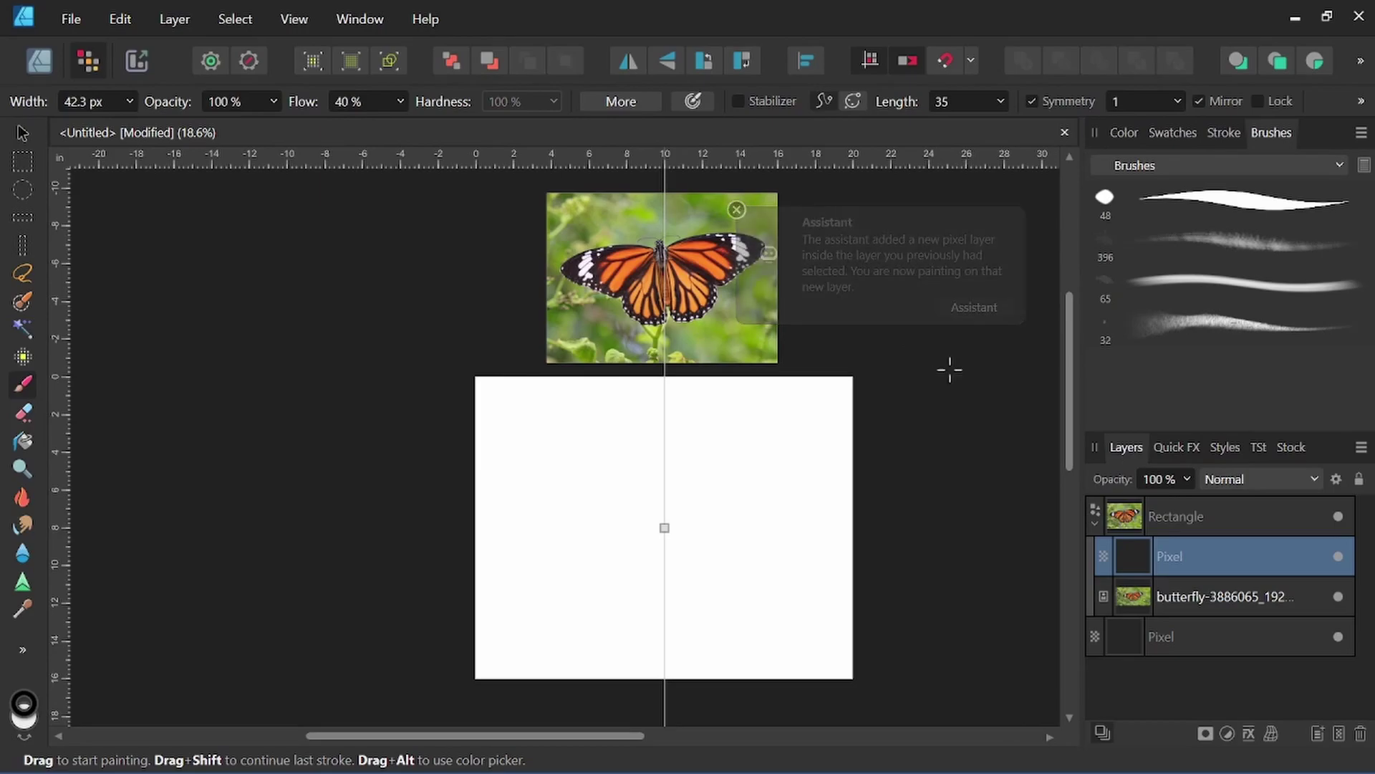
pyautogui.click(1258, 101)
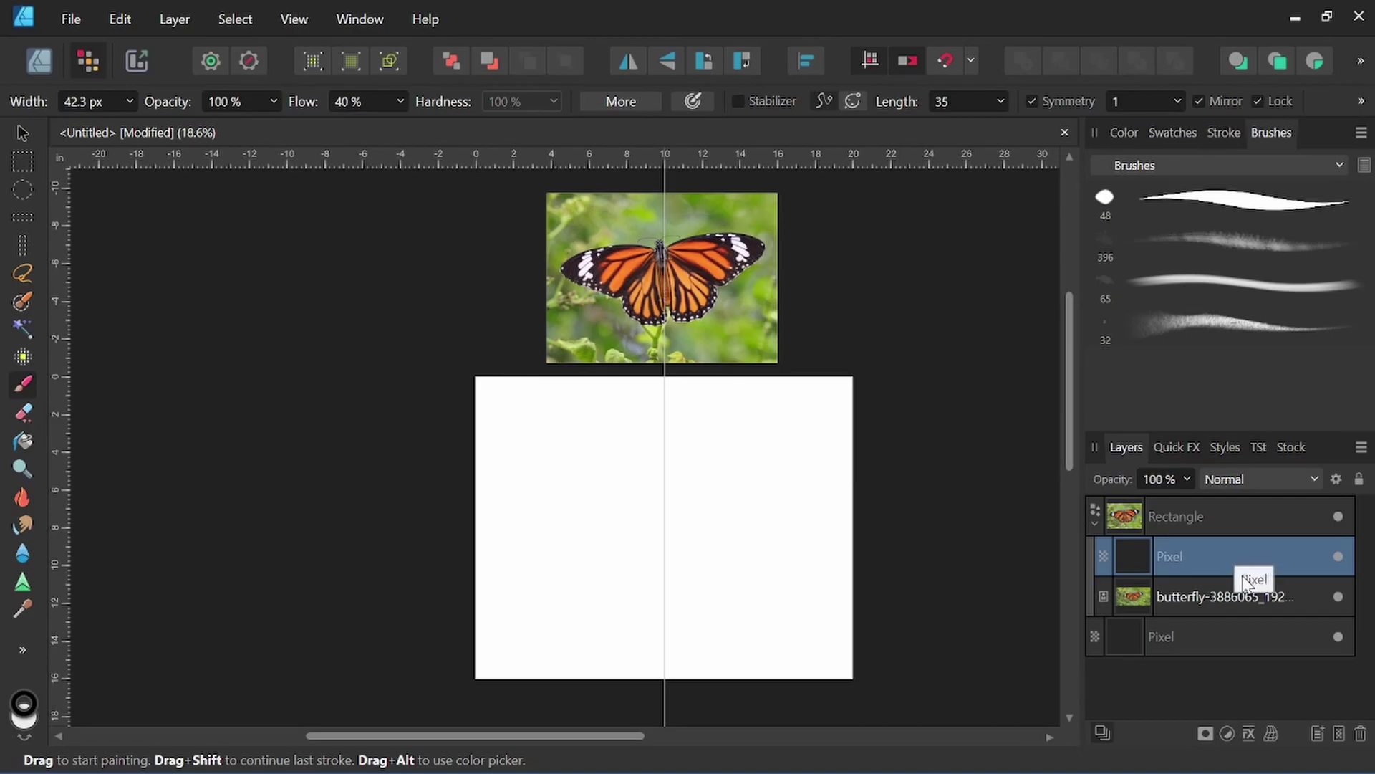
# Step: Delete the nested pixel layer, select the bottom Pixel layer and collapse the Rectangle layer
pyautogui.click(1360, 733)
pyautogui.click(1193, 599)
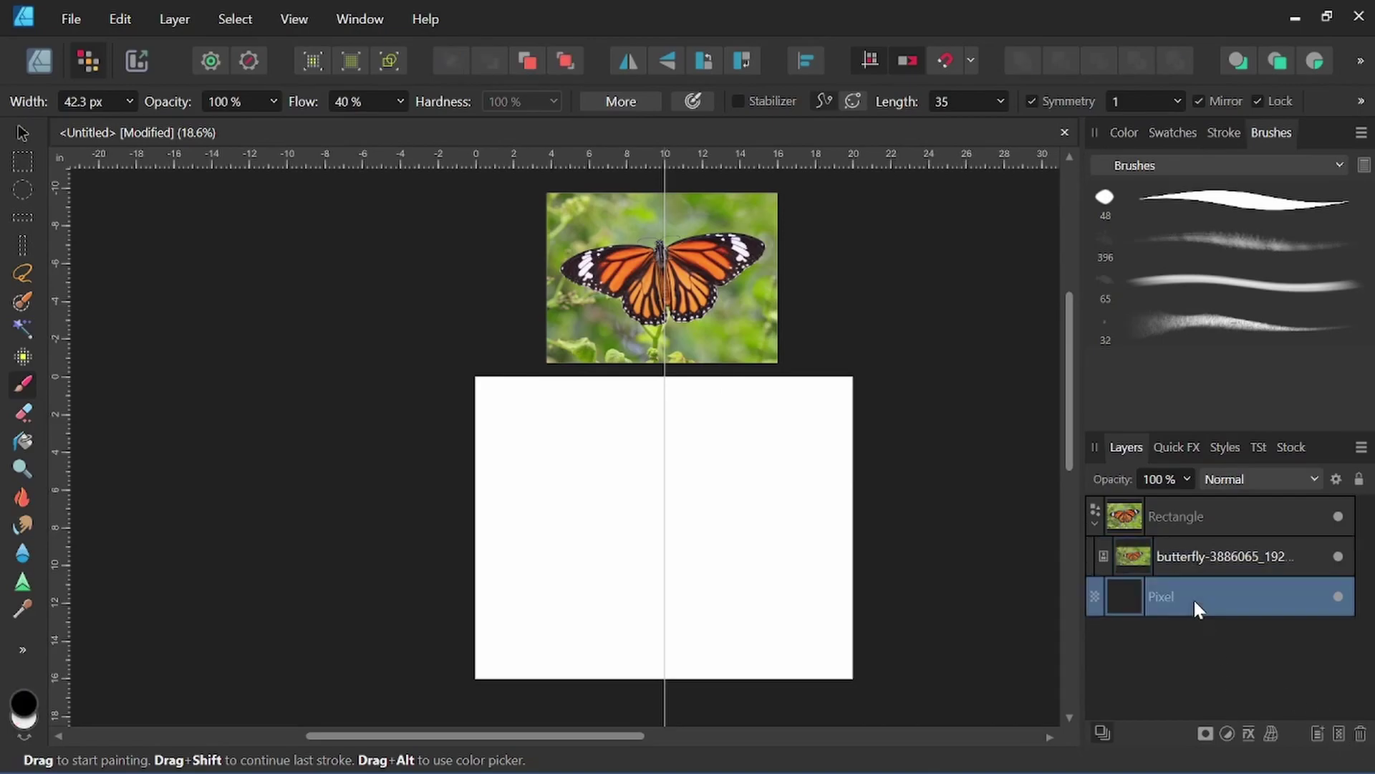
pyautogui.click(1096, 521)
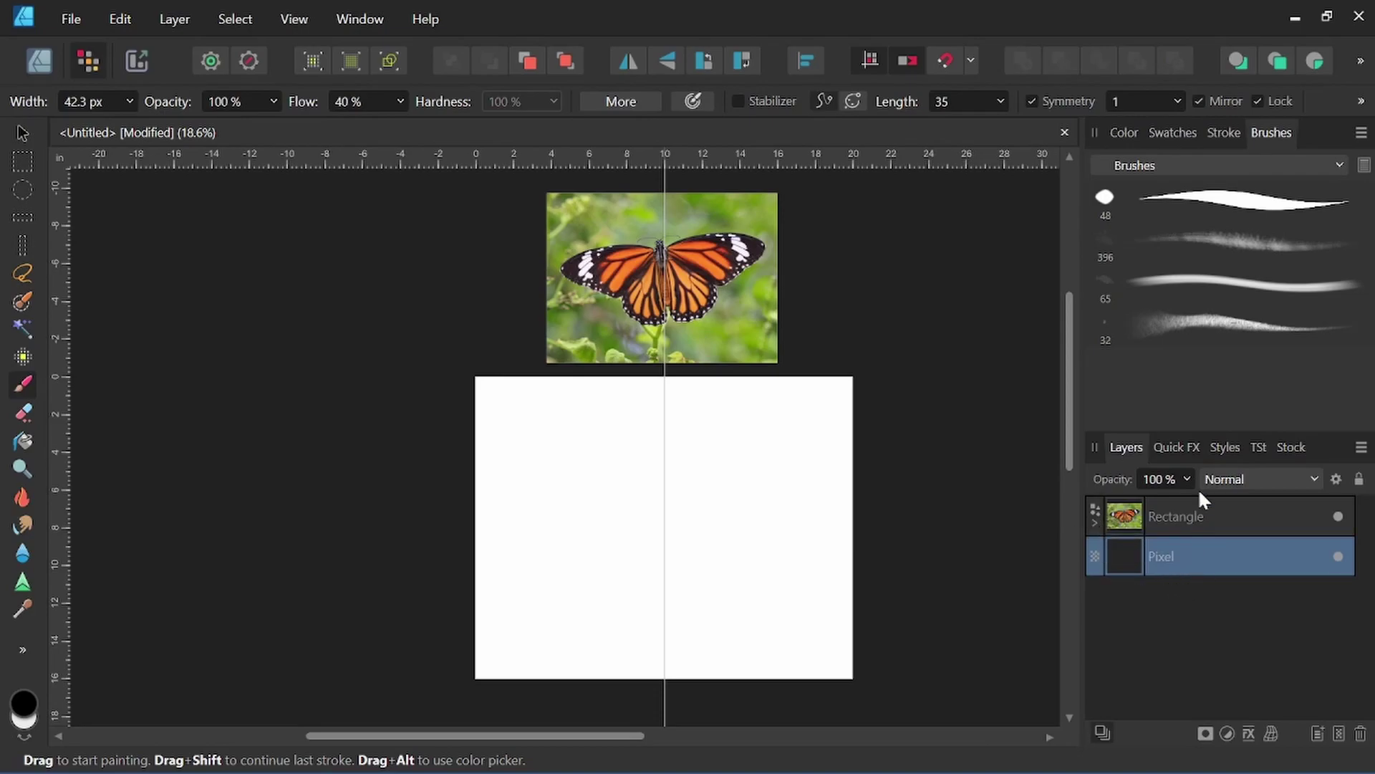
# Step: Choose the Natural Pencil 4B brush, then zoom in to study the reference butterfly and zoom back out
pyautogui.click(1198, 336)
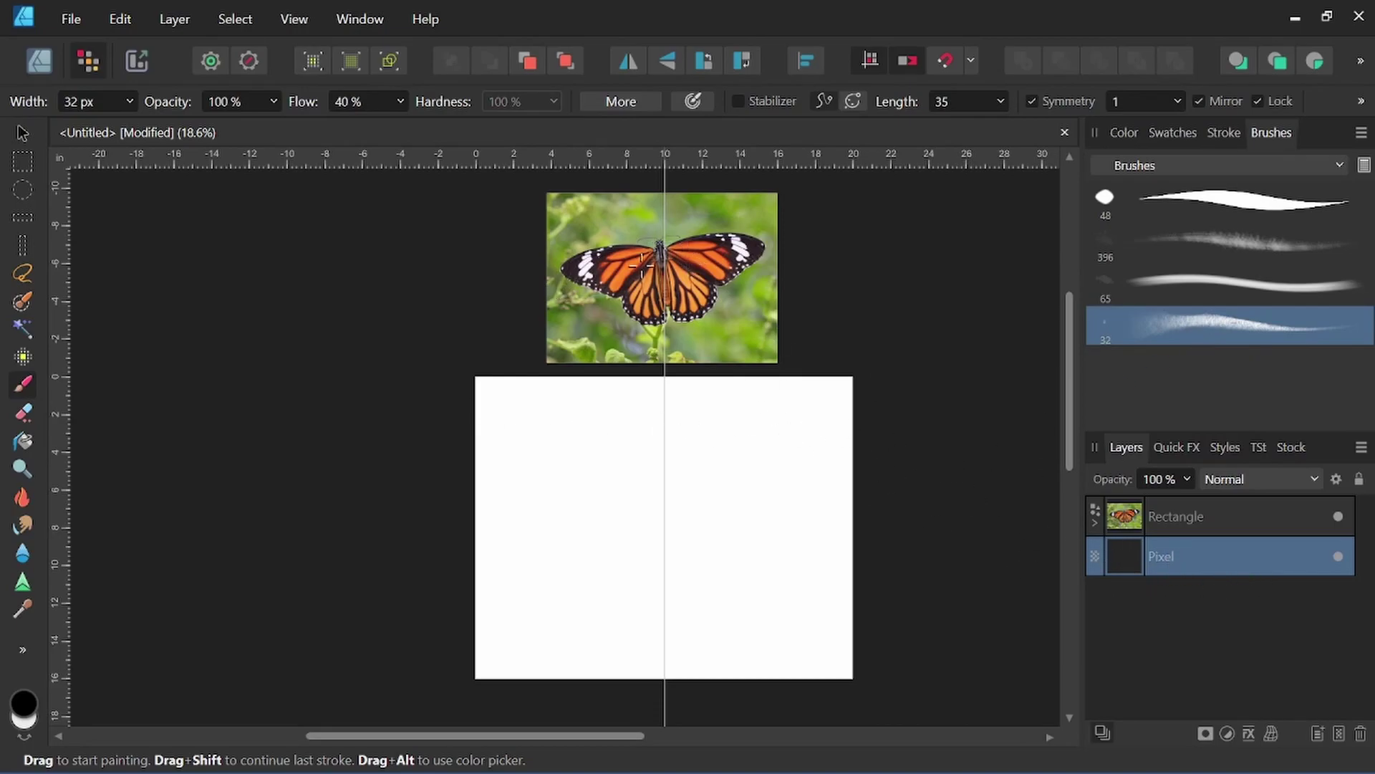
pyautogui.scroll(5, 673, 252)
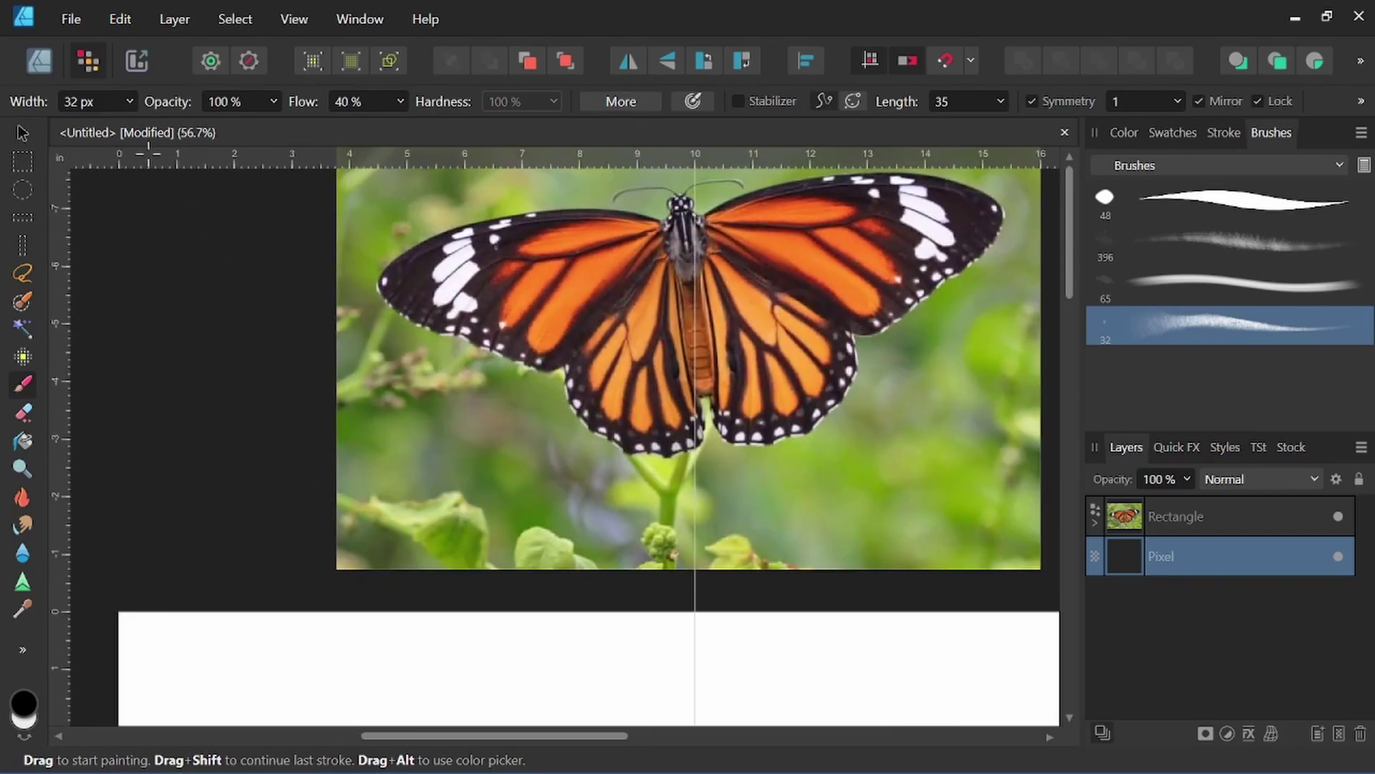
pyautogui.moveTo(692, 185); pyautogui.dragTo(582, 278)
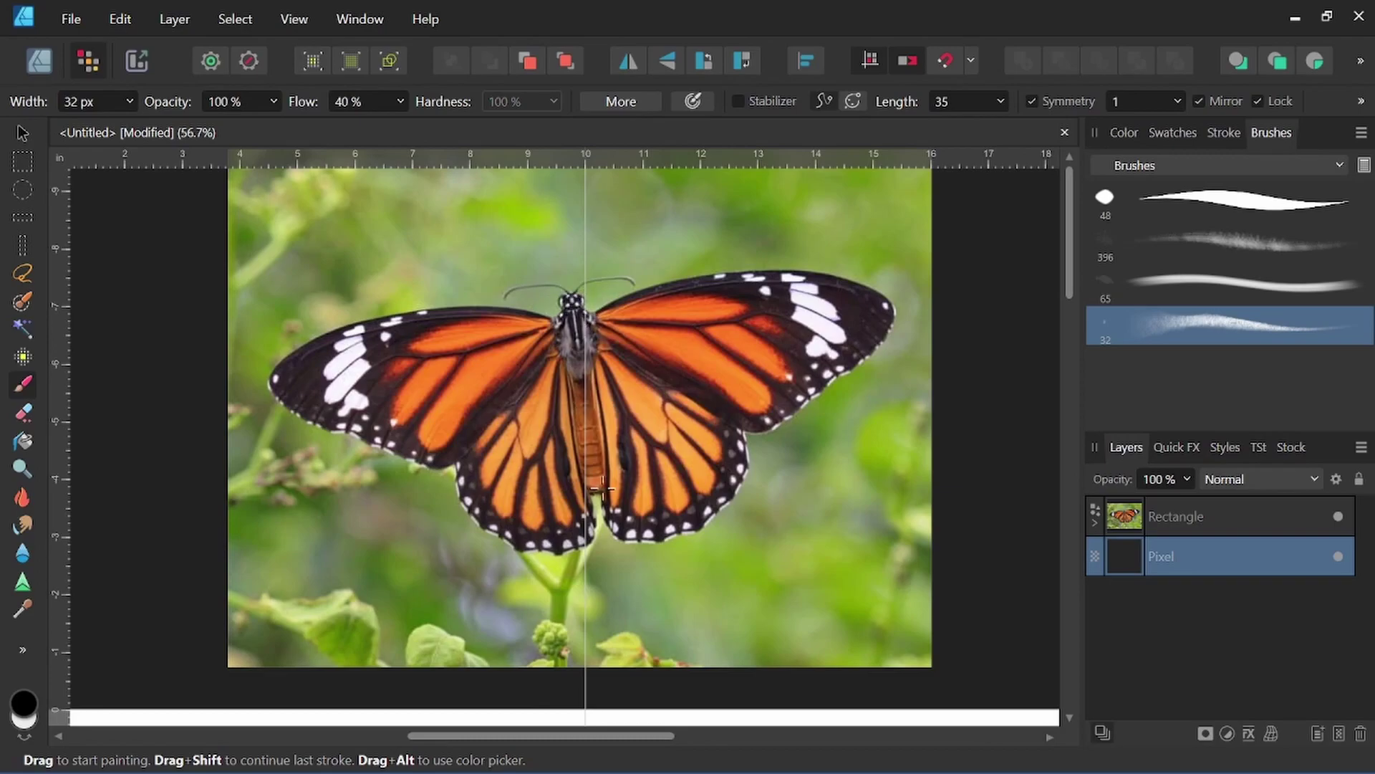
pyautogui.scroll(-3, 593, 495)
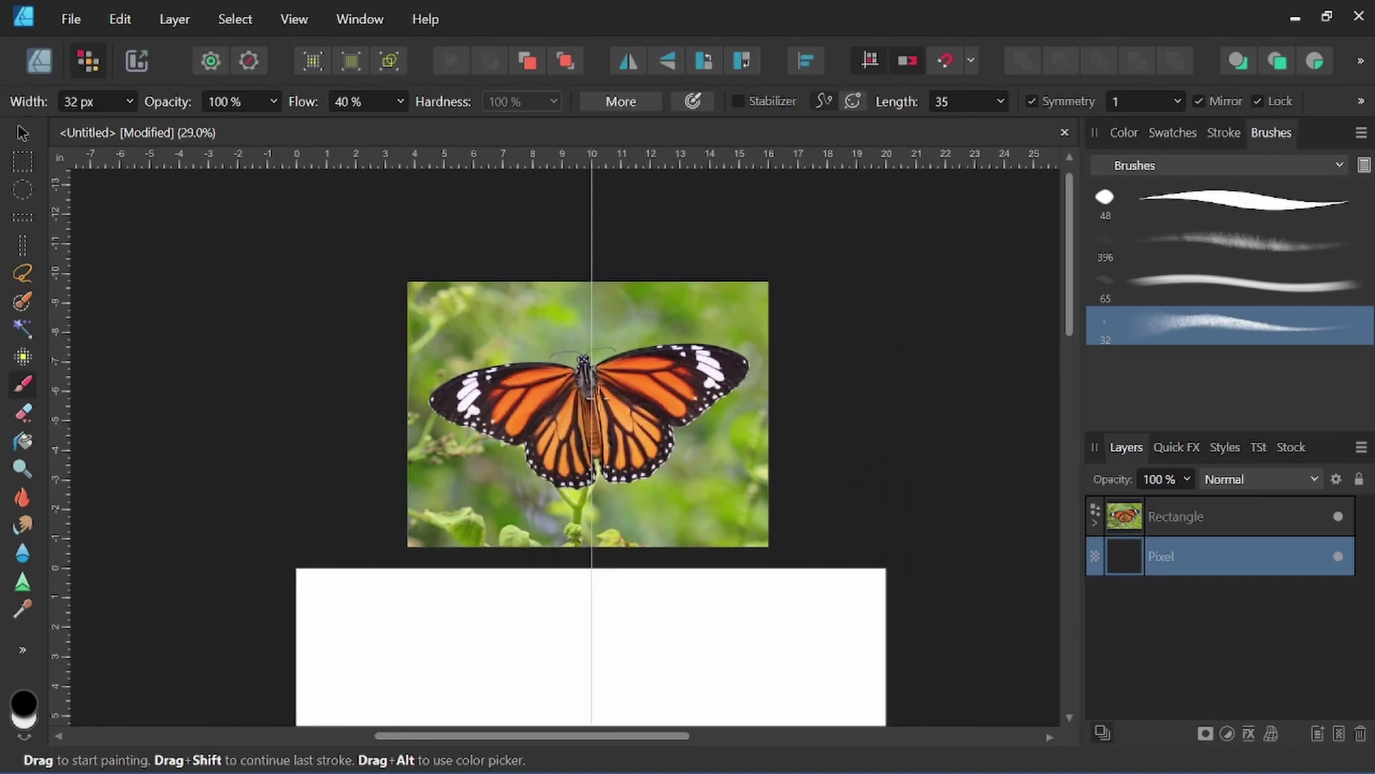
# Step: Move the view to the blank page, erase a stray mark and return to the pencil
pyautogui.press('space')
pyautogui.moveTo(614, 522)
pyautogui.mouseDown()
pyautogui.moveTo(602, 552)
pyautogui.moveTo(593, 337)
pyautogui.moveTo(611, 447)
pyautogui.mouseUp()
pyautogui.scroll(-2, 608, 363)
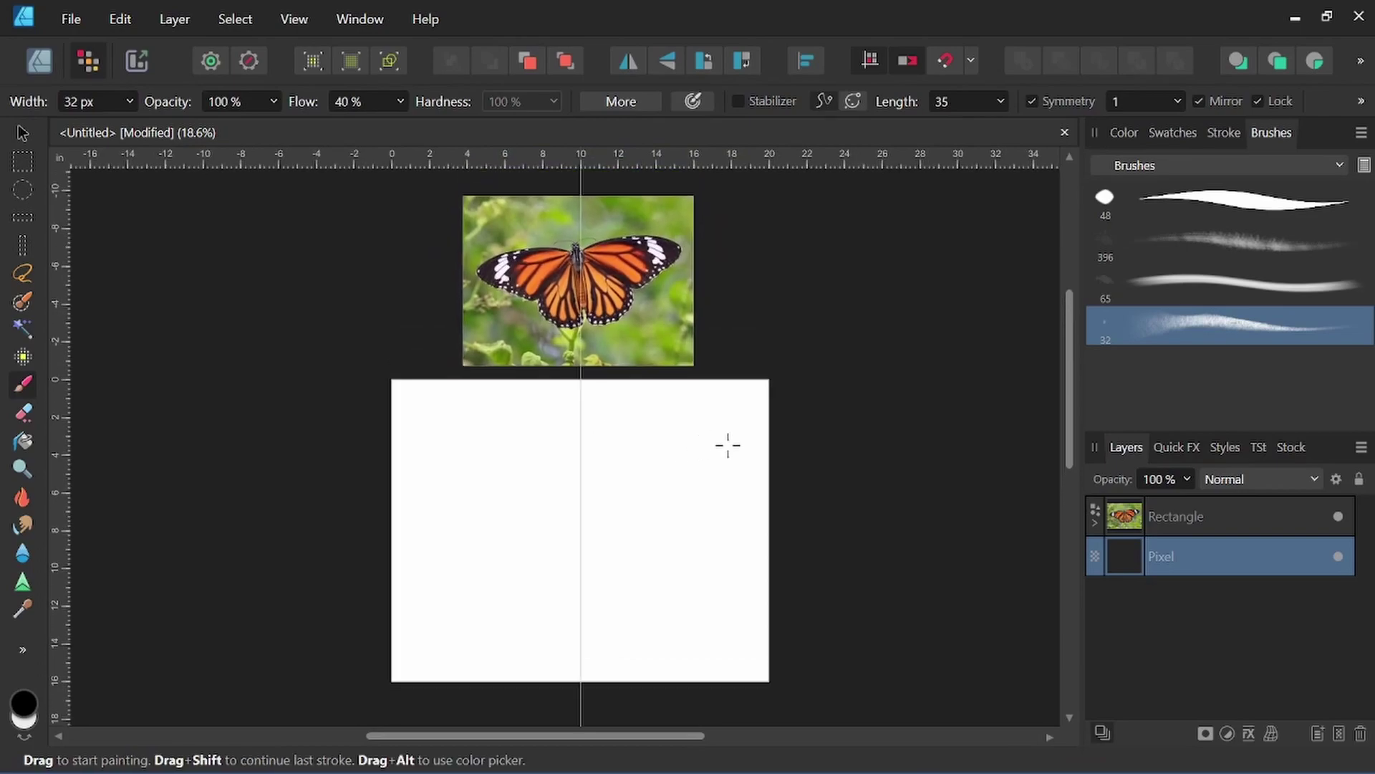
pyautogui.press('e')
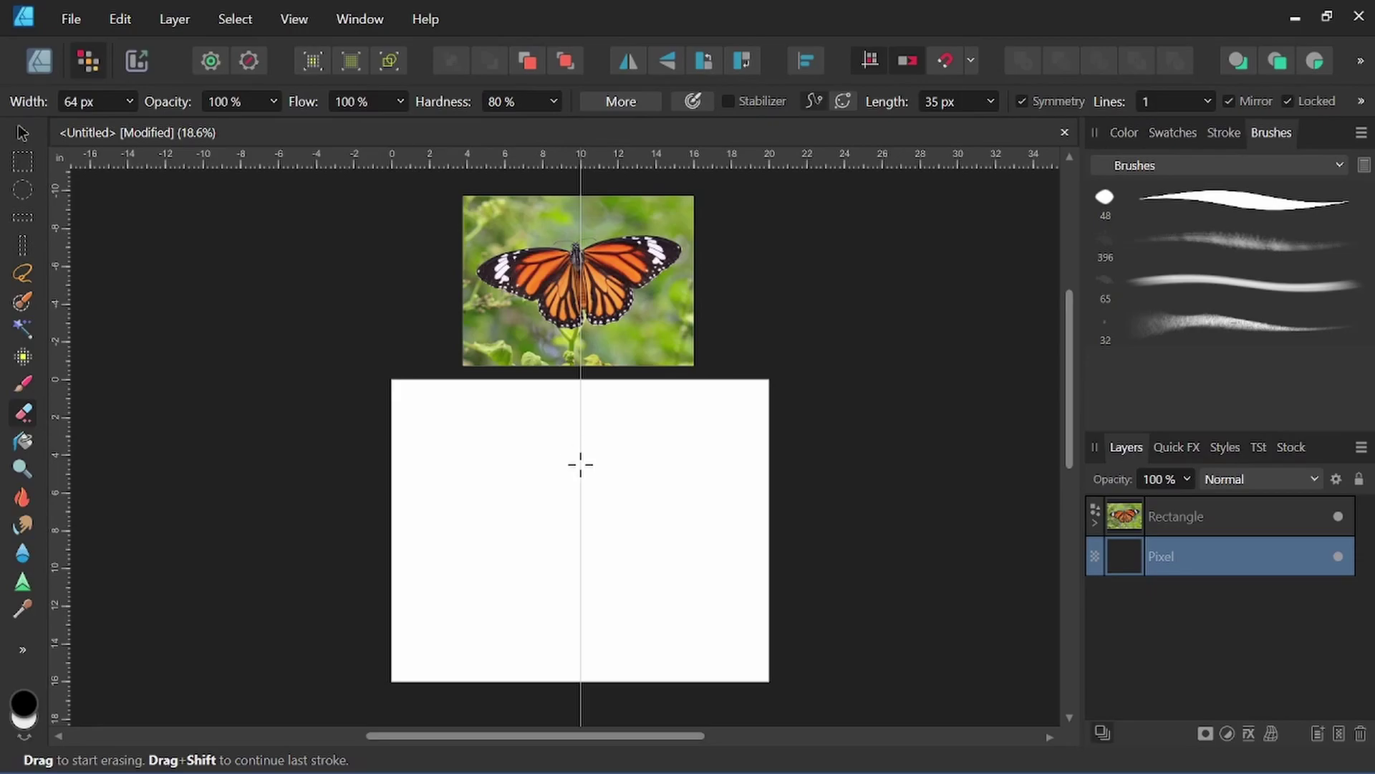
pyautogui.moveTo(583, 453); pyautogui.dragTo(572, 520)
pyautogui.click(23, 383)
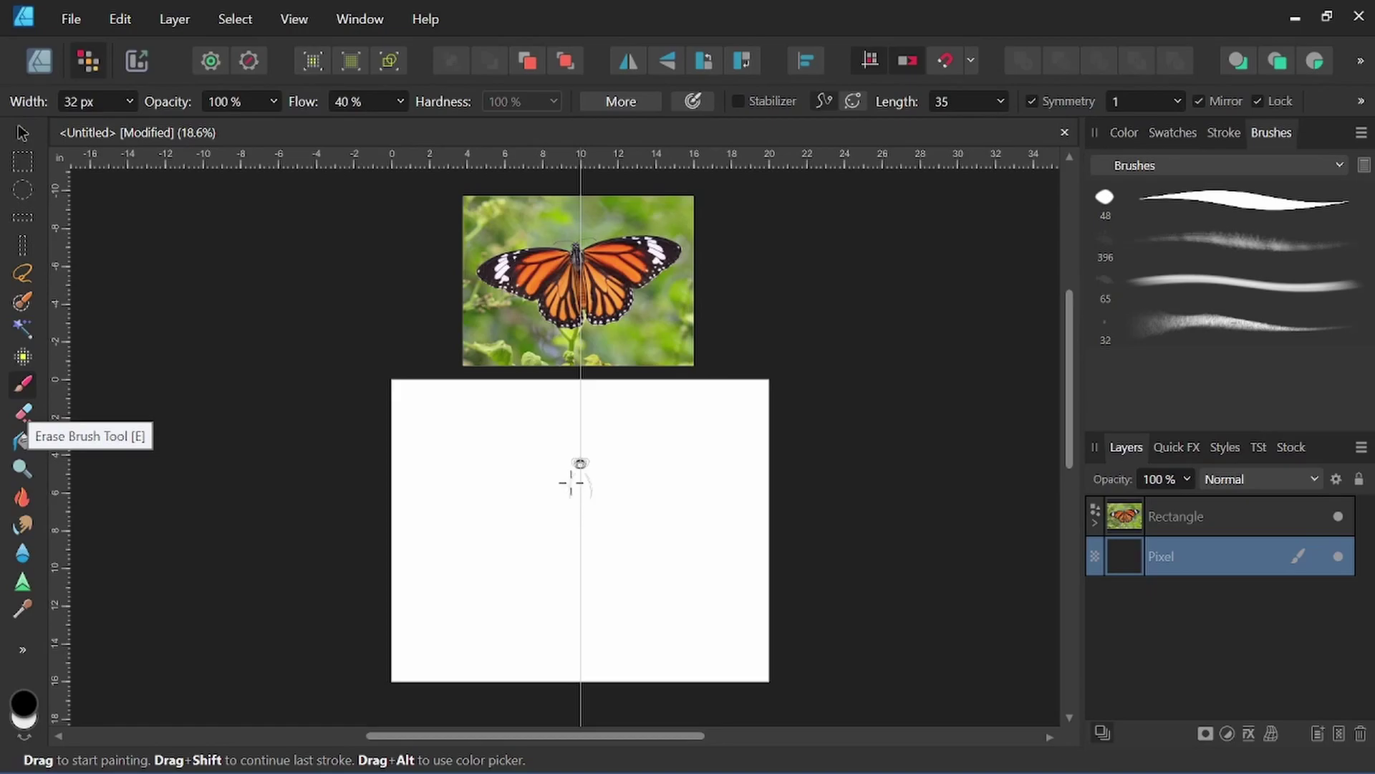
# Step: Sketch the mirrored head, body and upper wing curves, undoing unwanted strokes
pyautogui.moveTo(573, 478)
pyautogui.mouseDown()
pyautogui.moveTo(578, 509)
pyautogui.moveTo(581, 470)
pyautogui.moveTo(577, 503)
pyautogui.moveTo(578, 470)
pyautogui.moveTo(584, 508)
pyautogui.moveTo(571, 482)
pyautogui.moveTo(584, 475)
pyautogui.moveTo(586, 506)
pyautogui.moveTo(618, 545)
pyautogui.moveTo(600, 657)
pyautogui.moveTo(603, 499)
pyautogui.moveTo(586, 550)
pyautogui.moveTo(573, 511)
pyautogui.moveTo(581, 571)
pyautogui.moveTo(576, 507)
pyautogui.moveTo(578, 539)
pyautogui.mouseUp()
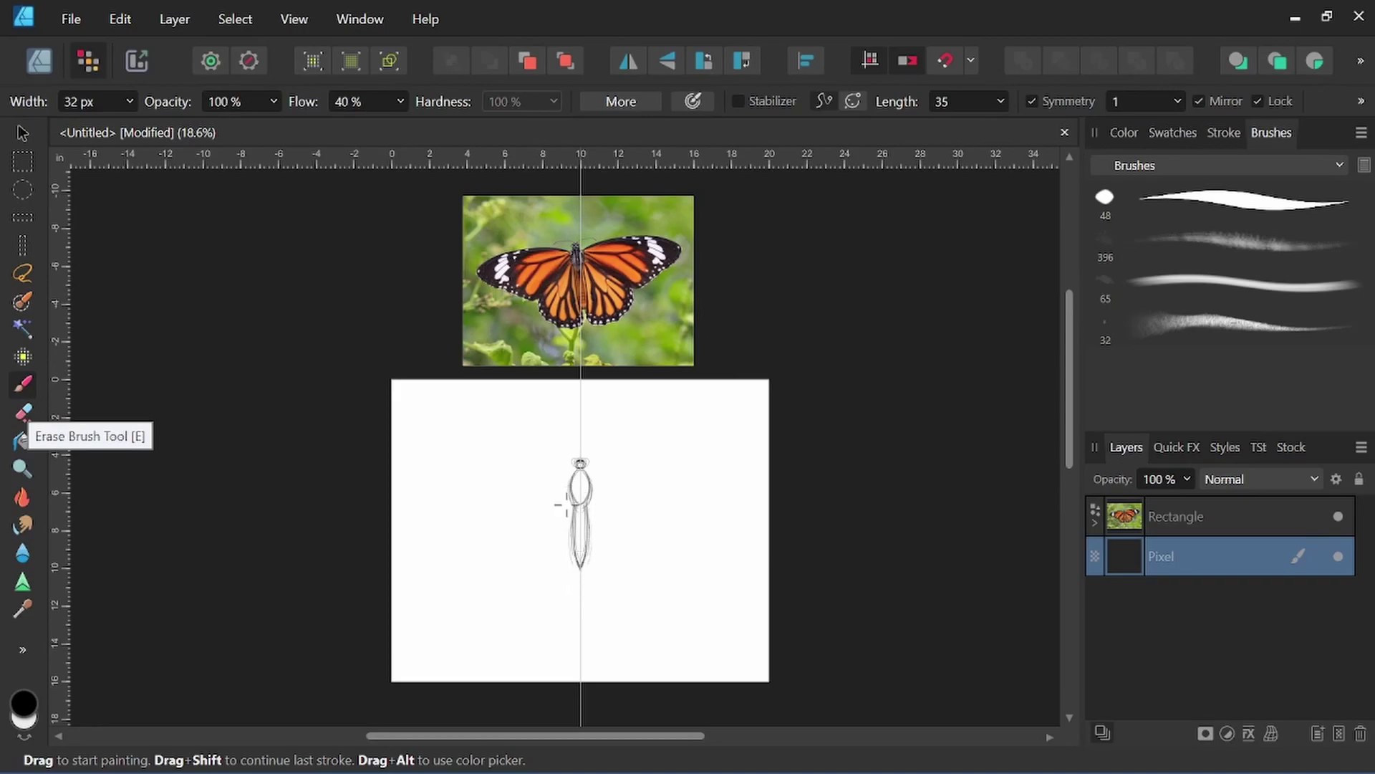
pyautogui.moveTo(578, 478)
pyautogui.mouseDown()
pyautogui.moveTo(422, 455)
pyautogui.moveTo(465, 478)
pyautogui.moveTo(413, 441)
pyautogui.mouseUp()
pyautogui.moveTo(520, 468)
pyautogui.mouseDown()
pyautogui.moveTo(573, 475)
pyautogui.moveTo(405, 448)
pyautogui.moveTo(573, 473)
pyautogui.moveTo(461, 442)
pyautogui.moveTo(399, 452)
pyautogui.moveTo(520, 464)
pyautogui.mouseUp()
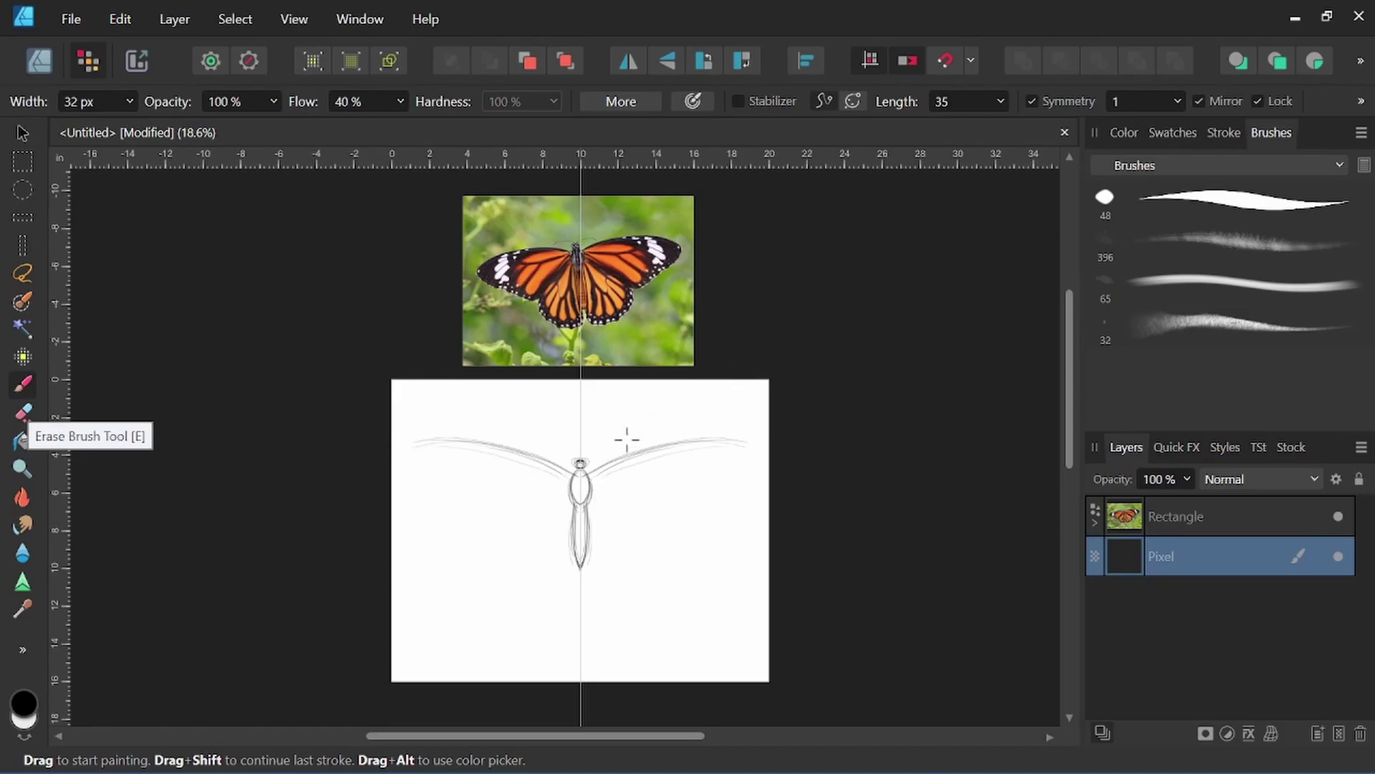
pyautogui.moveTo(626, 442)
pyautogui.mouseDown()
pyautogui.moveTo(680, 406)
pyautogui.moveTo(819, 390)
pyautogui.mouseUp()
pyautogui.hotkey('ctrl', 'z')
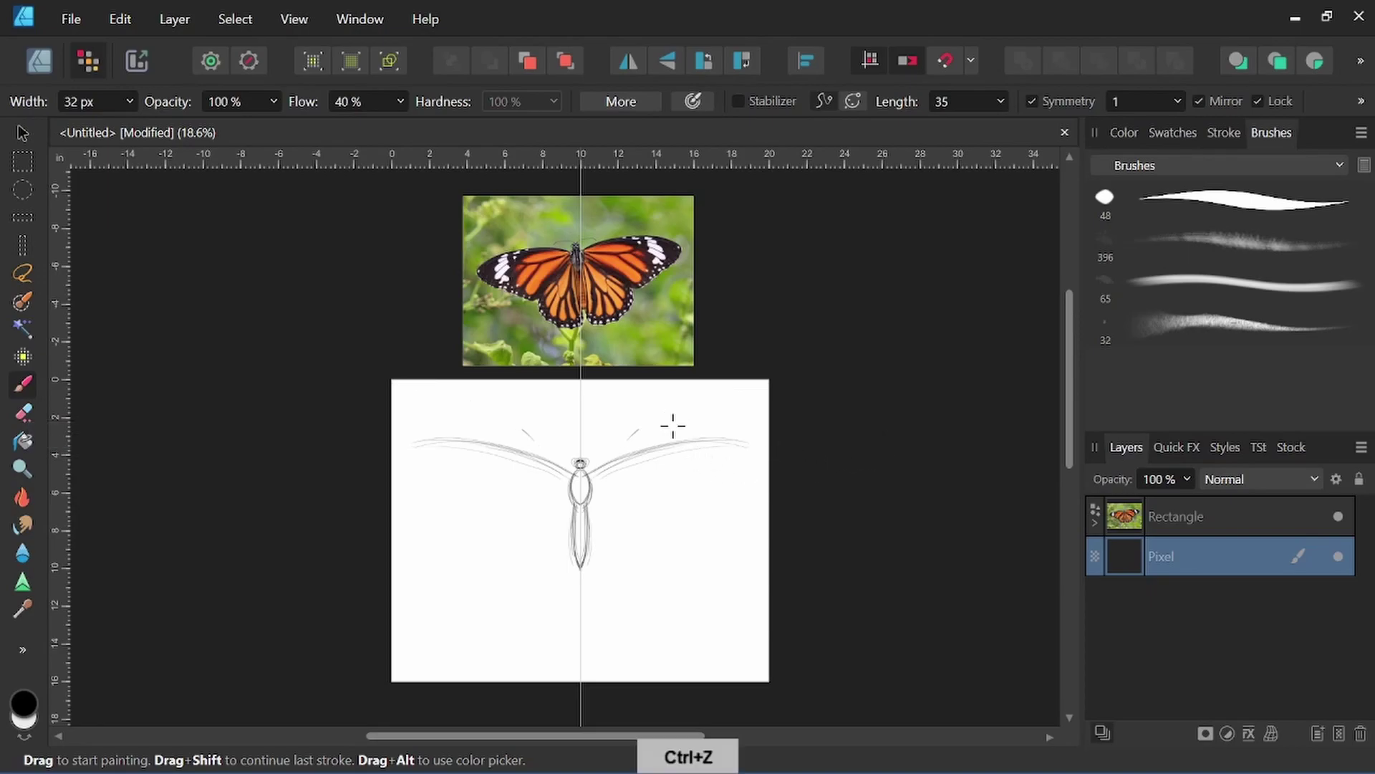
pyautogui.moveTo(611, 433); pyautogui.dragTo(716, 386)
pyautogui.moveTo(634, 436); pyautogui.dragTo(746, 398)
pyautogui.hotkey('ctrl', 'z')
pyautogui.hotkey('ctrl', 'z')
pyautogui.moveTo(609, 447)
pyautogui.mouseDown()
pyautogui.moveTo(717, 382)
pyautogui.moveTo(748, 400)
pyautogui.mouseUp()
pyautogui.hotkey('ctrl', 'z')
pyautogui.hotkey('ctrl', 'z')
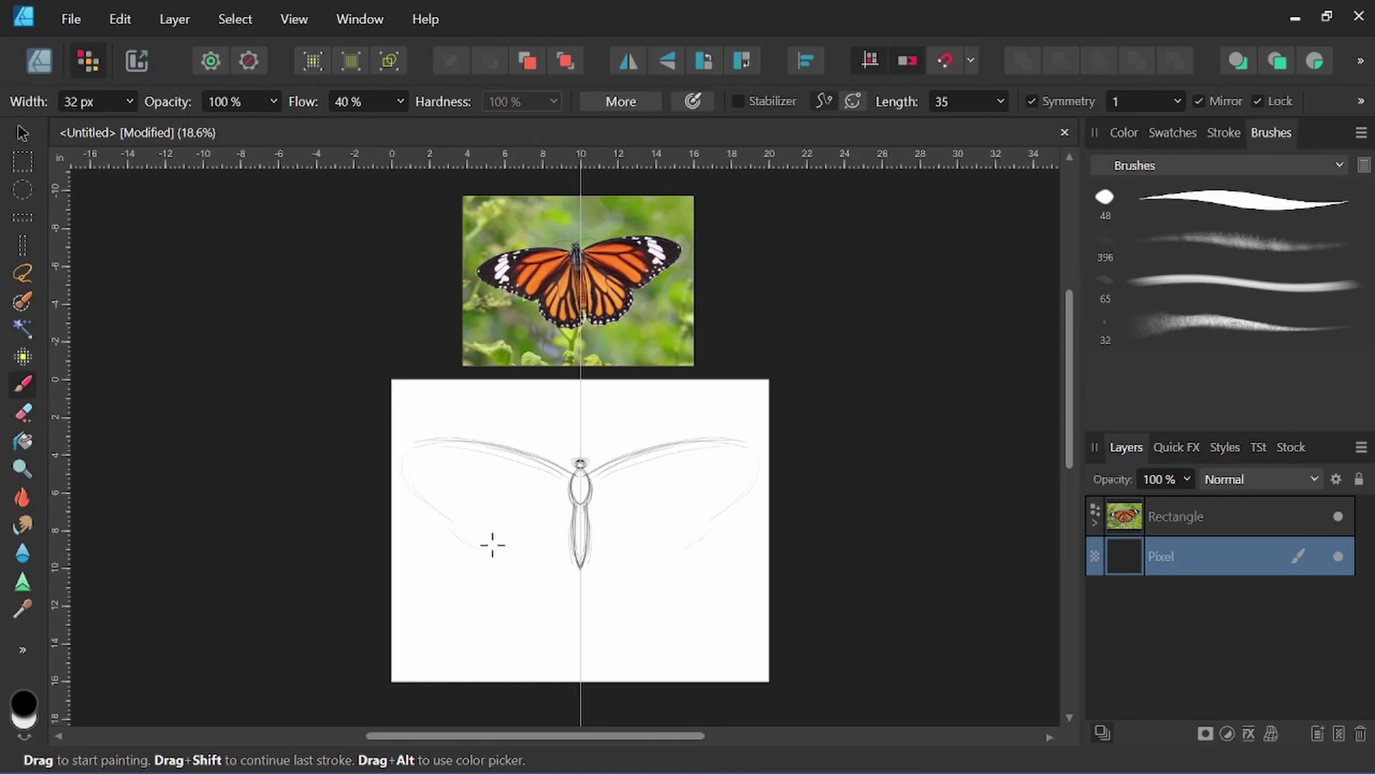
# Step: Sketch the lower forewing edges, tail lines and lower hindwing outlines
pyautogui.moveTo(493, 543); pyautogui.dragTo(479, 553)
pyautogui.moveTo(554, 515)
pyautogui.mouseDown()
pyautogui.moveTo(466, 548)
pyautogui.moveTo(444, 520)
pyautogui.moveTo(484, 560)
pyautogui.moveTo(531, 523)
pyautogui.mouseUp()
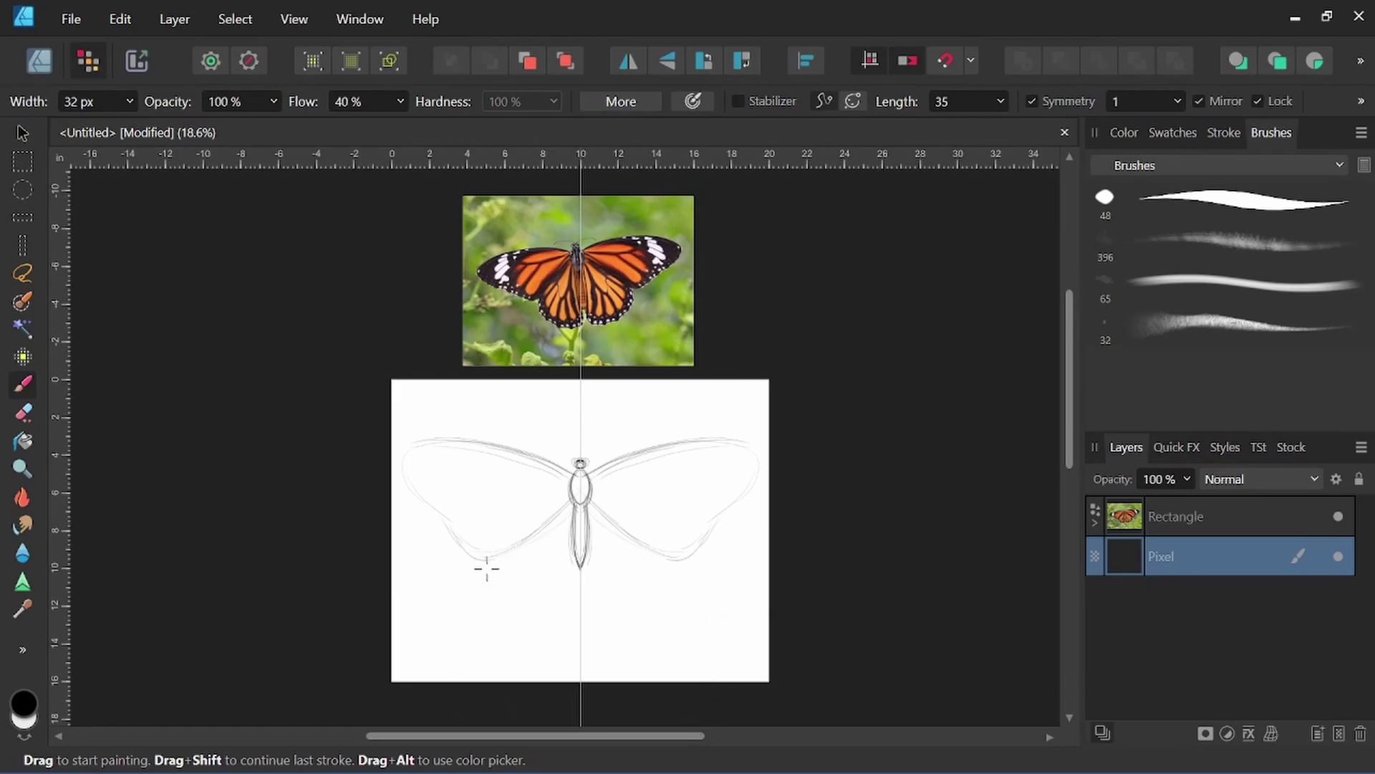
pyautogui.moveTo(493, 563); pyautogui.dragTo(491, 569)
pyautogui.moveTo(590, 571); pyautogui.dragTo(566, 603)
pyautogui.moveTo(496, 559)
pyautogui.mouseDown()
pyautogui.moveTo(491, 588)
pyautogui.moveTo(528, 620)
pyautogui.moveTo(492, 595)
pyautogui.moveTo(569, 609)
pyautogui.mouseUp()
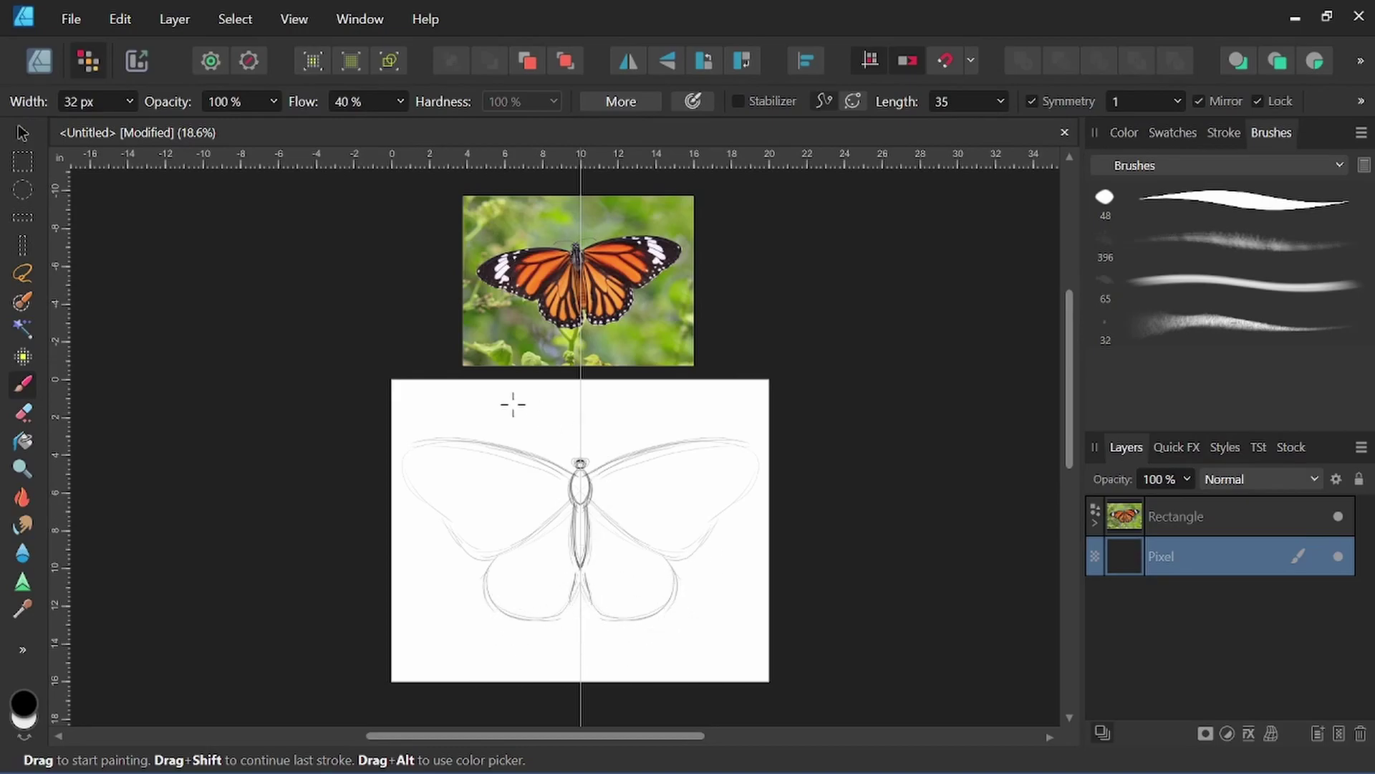
# Step: Trace the forewing top edges, extend the abdomen and draw the curved antennae
pyautogui.moveTo(564, 466)
pyautogui.mouseDown()
pyautogui.moveTo(424, 439)
pyautogui.moveTo(399, 459)
pyautogui.moveTo(418, 507)
pyautogui.moveTo(402, 482)
pyautogui.moveTo(471, 552)
pyautogui.mouseUp()
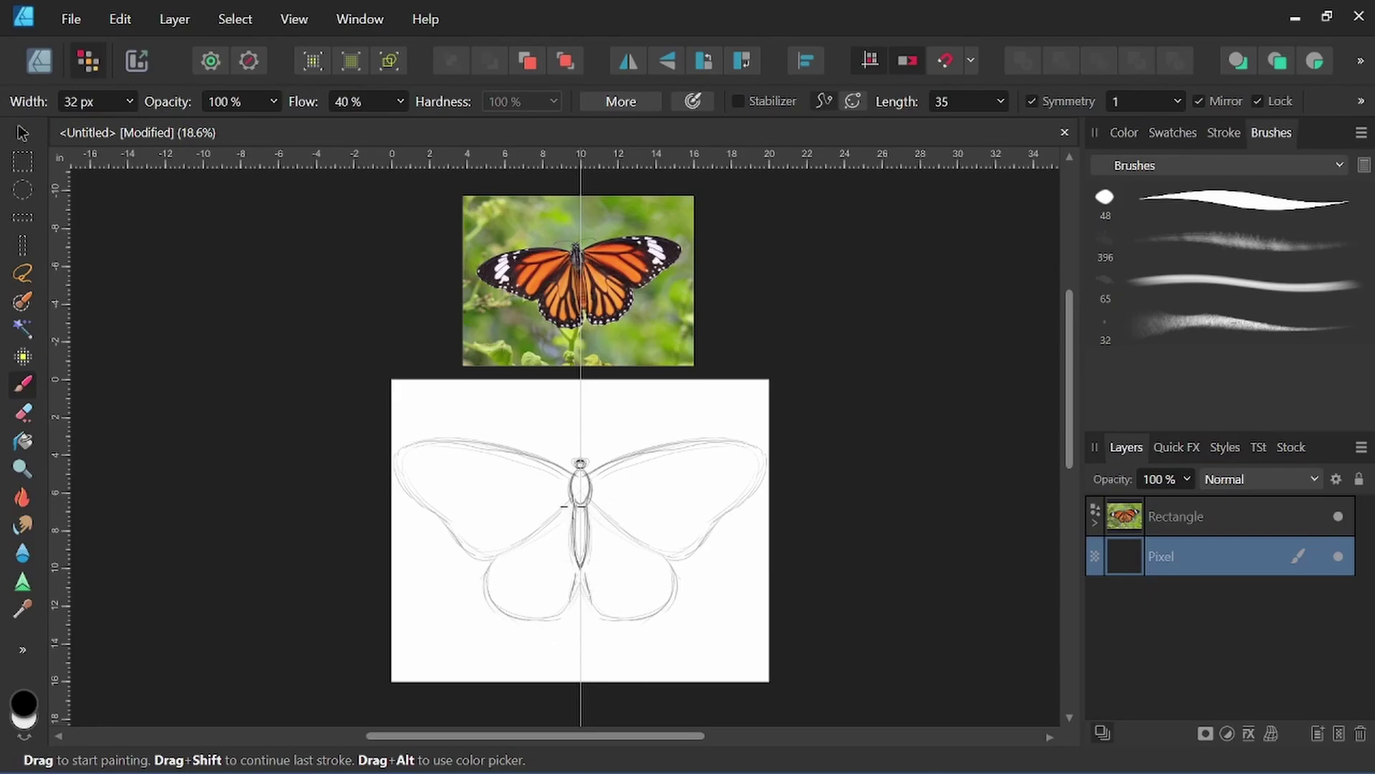
pyautogui.moveTo(576, 548)
pyautogui.mouseDown()
pyautogui.moveTo(581, 579)
pyautogui.moveTo(558, 600)
pyautogui.mouseUp()
pyautogui.moveTo(492, 561)
pyautogui.mouseDown()
pyautogui.moveTo(570, 508)
pyautogui.moveTo(544, 529)
pyautogui.mouseUp()
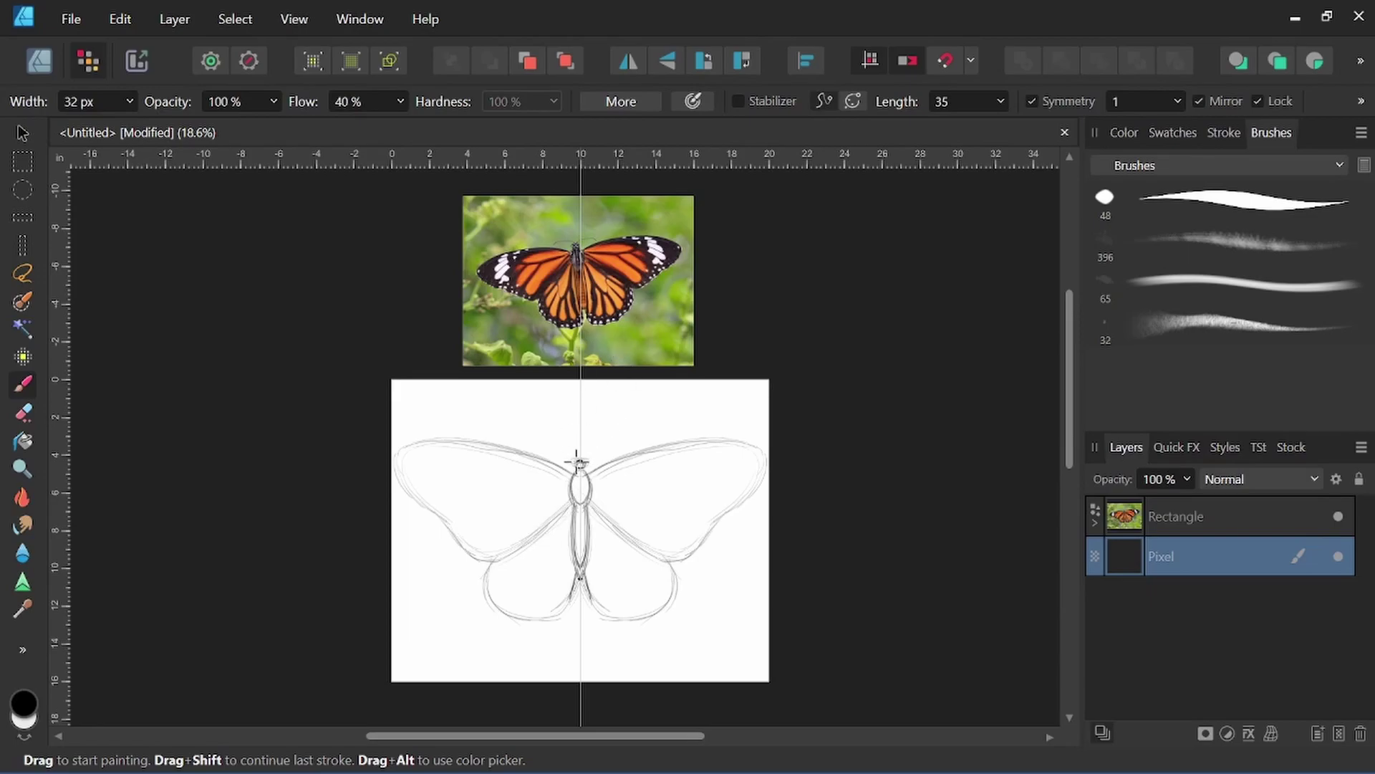
pyautogui.moveTo(577, 460); pyautogui.dragTo(542, 443)
pyautogui.moveTo(573, 464)
pyautogui.mouseDown()
pyautogui.moveTo(471, 440)
pyautogui.moveTo(395, 452)
pyautogui.mouseUp()
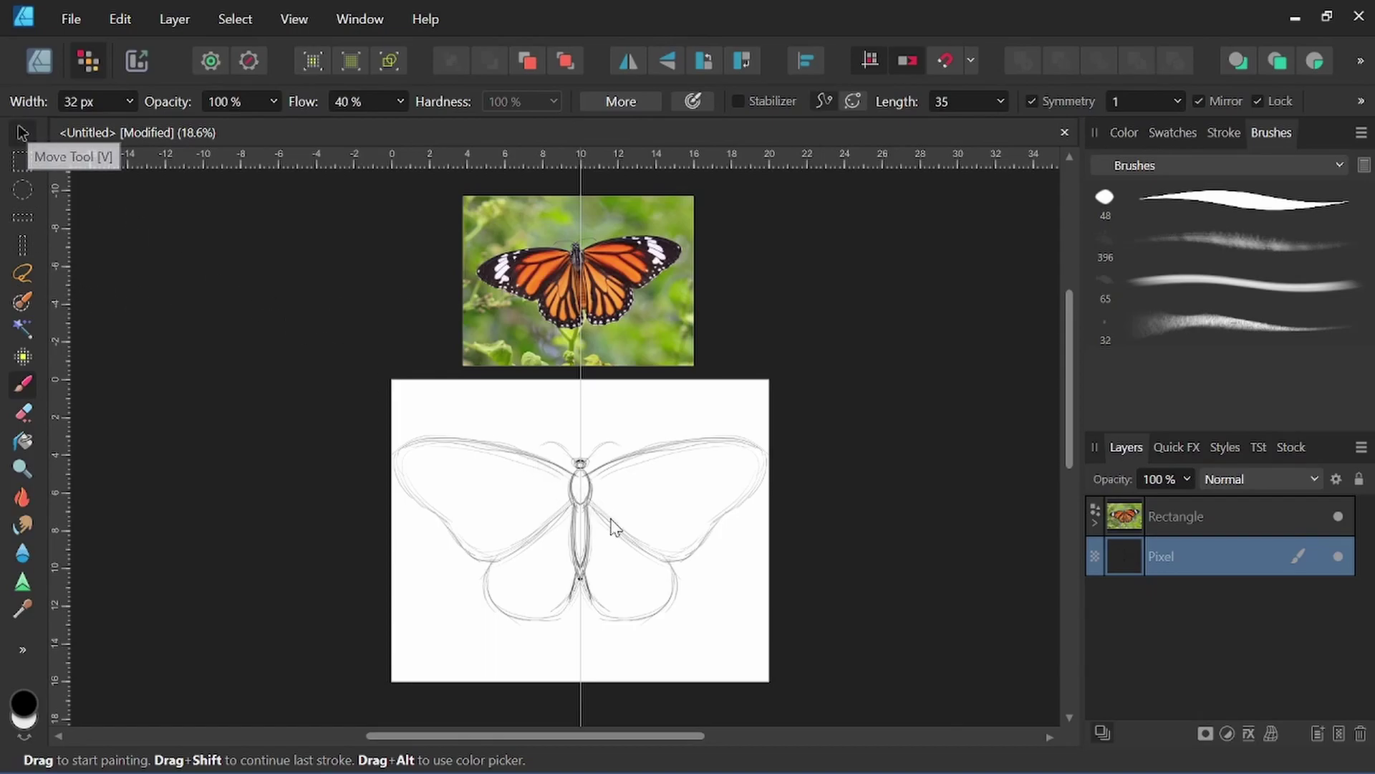
# Step: Select the sketch layer and scale it around its centre to about 17.3 × 8.8 in
pyautogui.press('v')
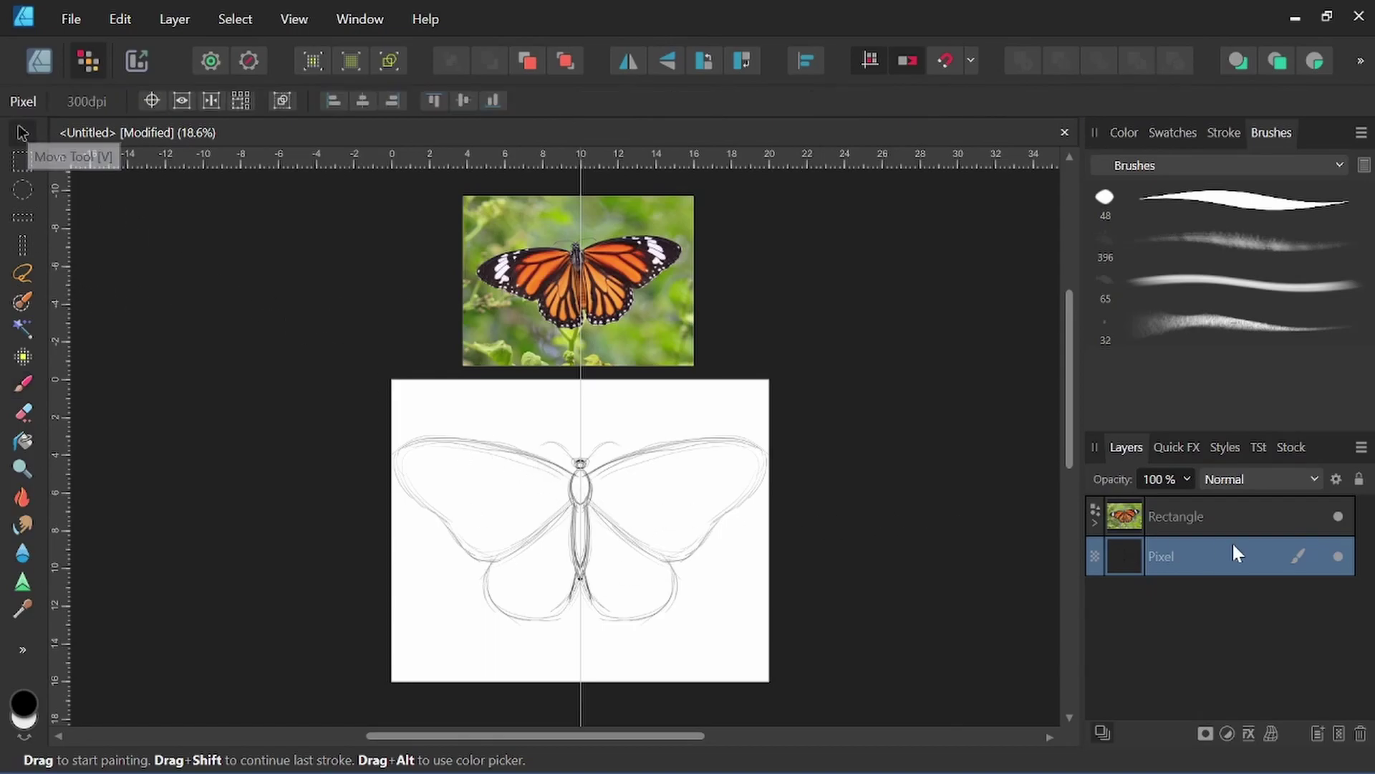
pyautogui.click(1238, 549)
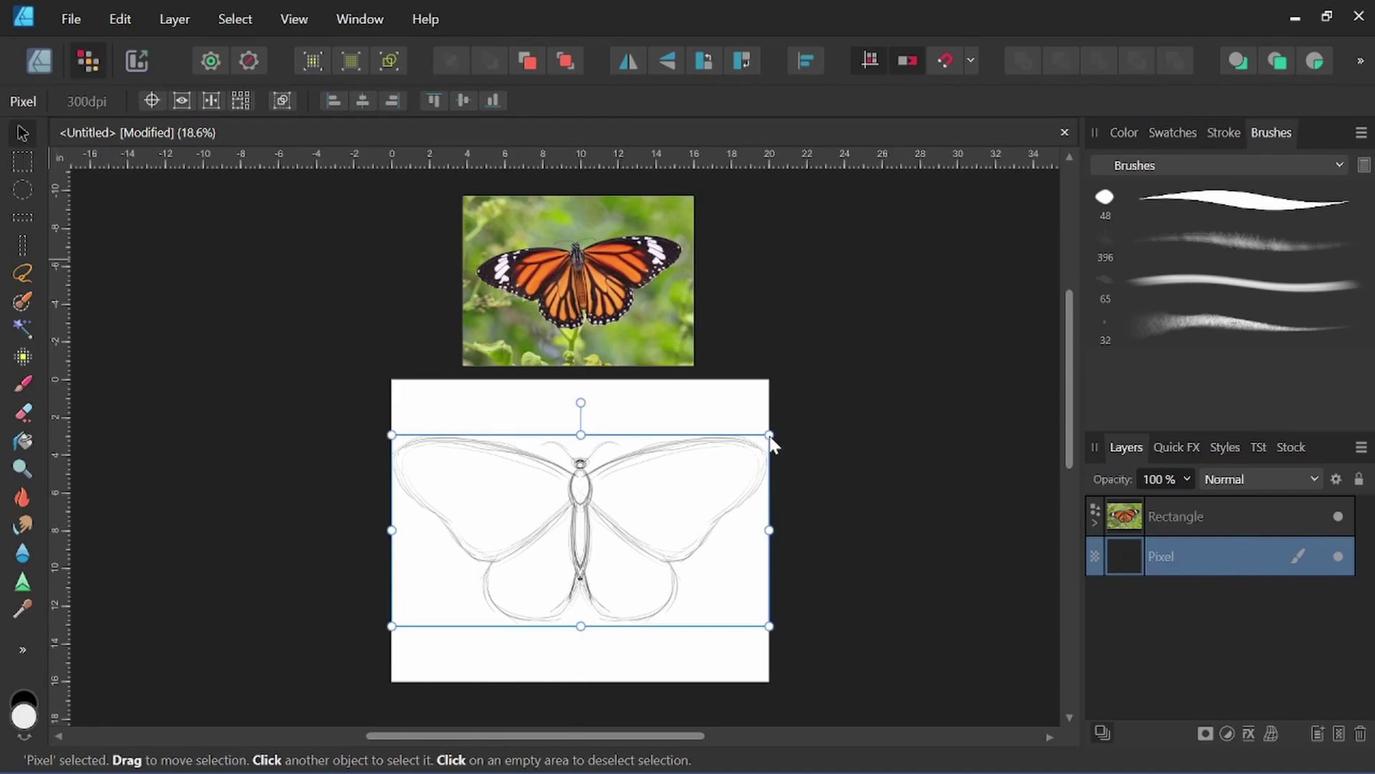
pyautogui.press('ctrl')
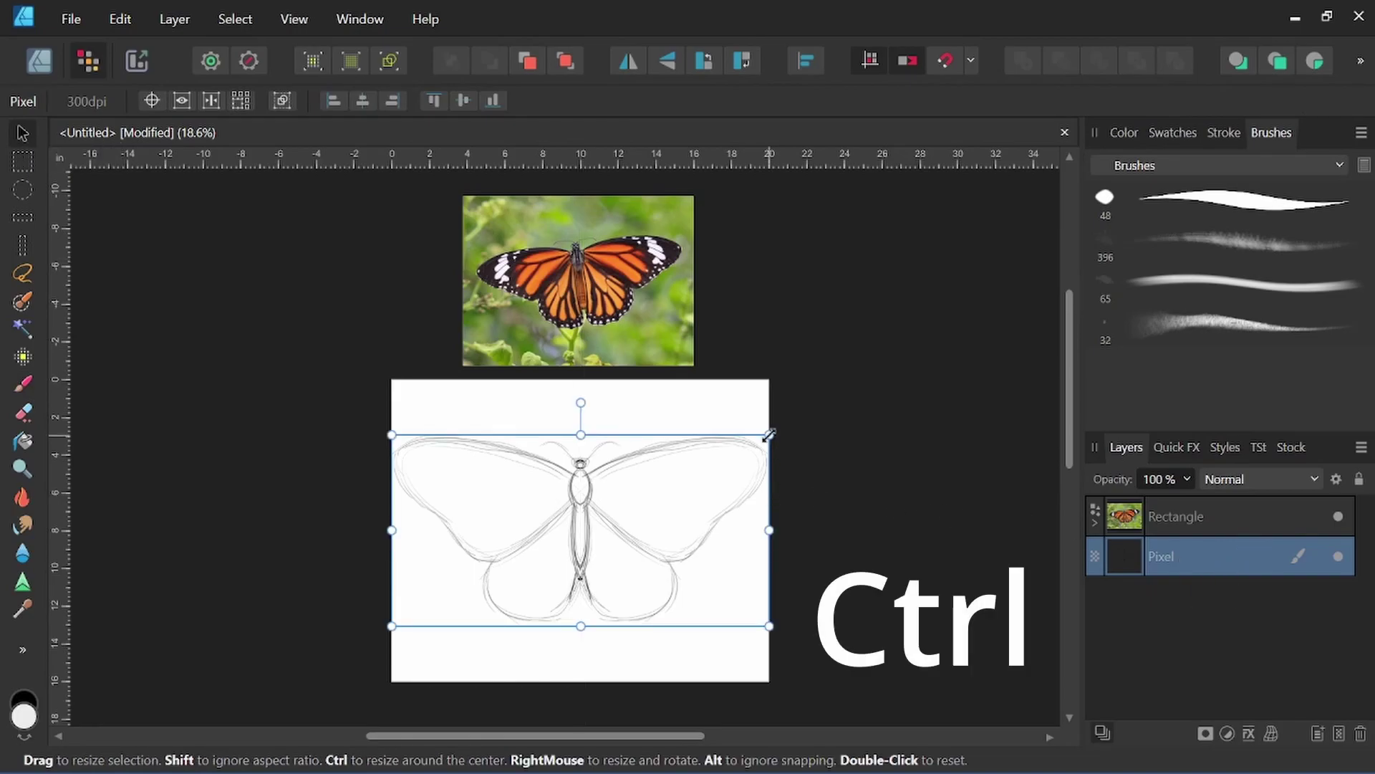
pyautogui.moveTo(768, 435); pyautogui.dragTo(747, 451)
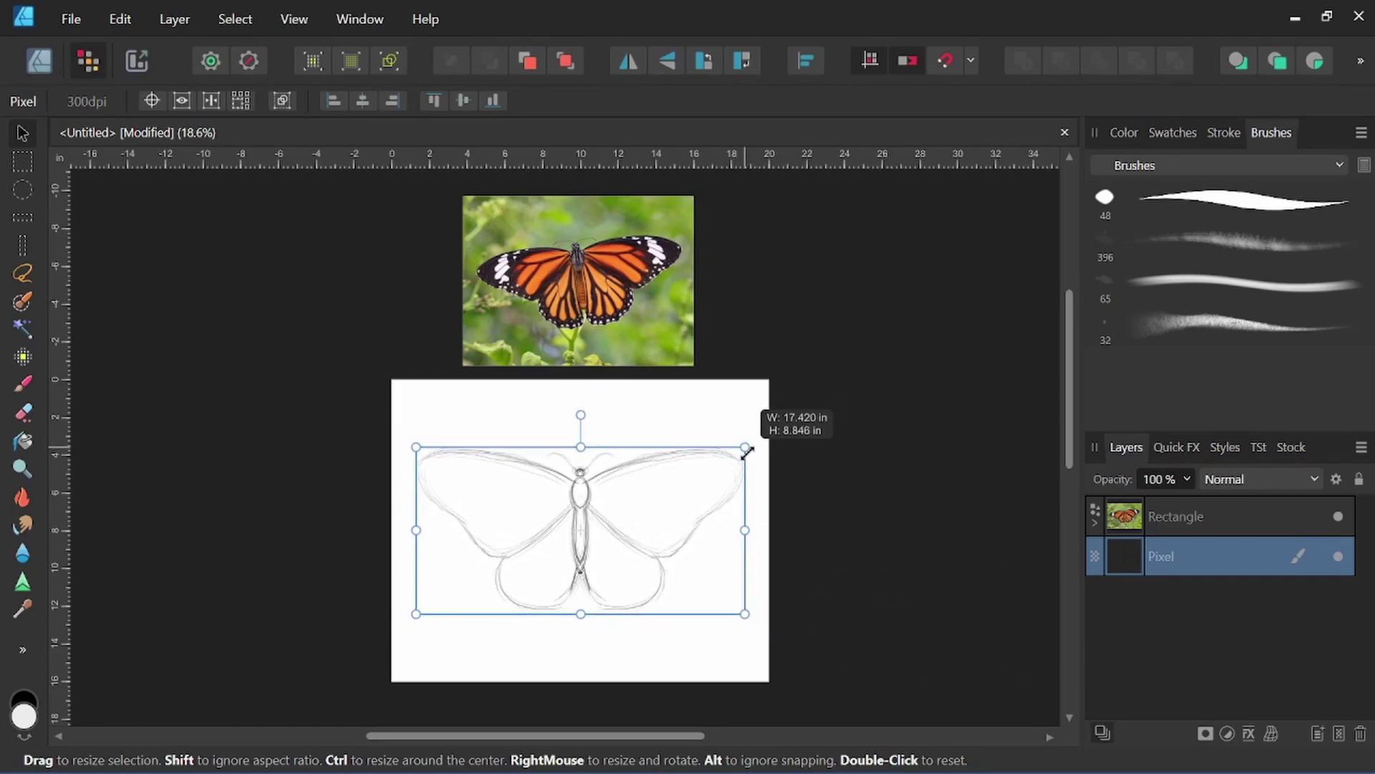
pyautogui.moveTo(747, 451); pyautogui.dragTo(746, 452)
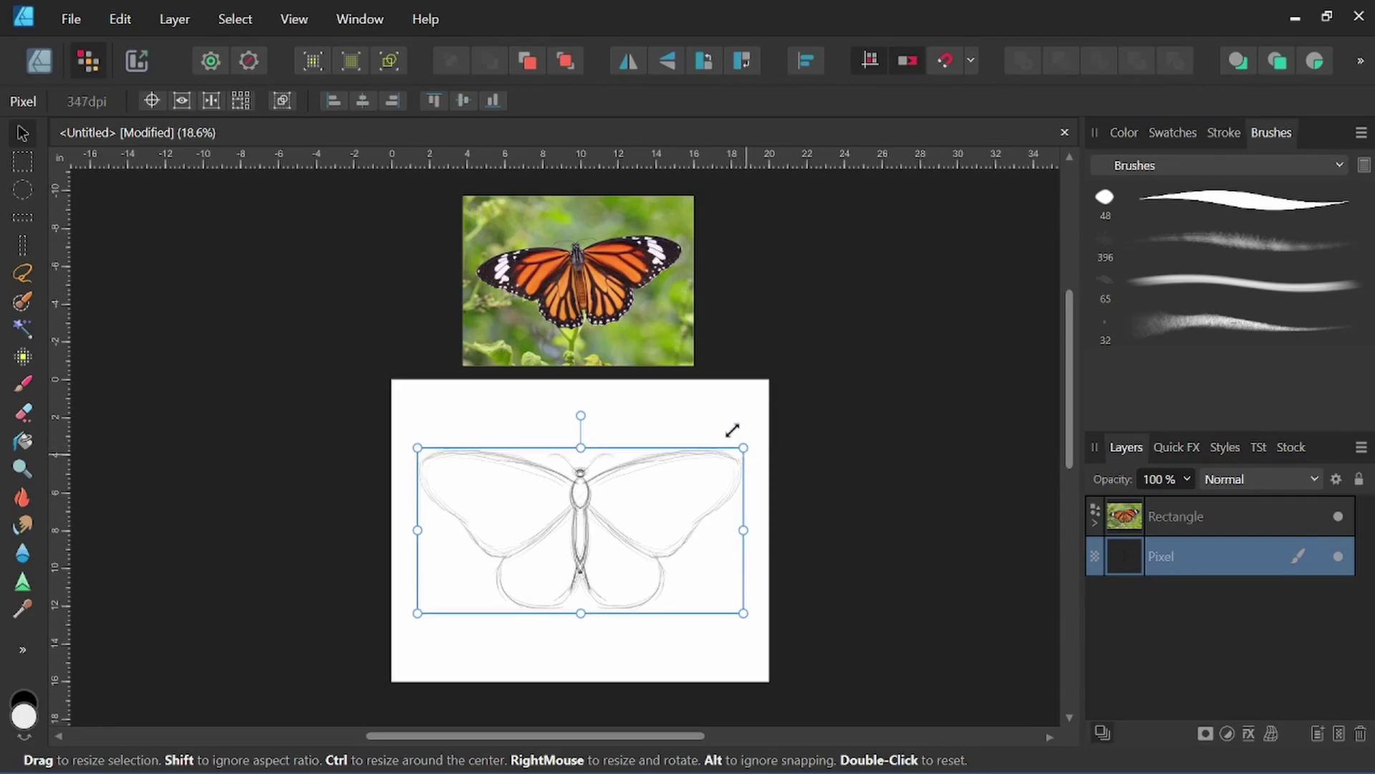
# Step: With the pencil, darken the head circle and redraw the top edges of both forewings
pyautogui.click(24, 385)
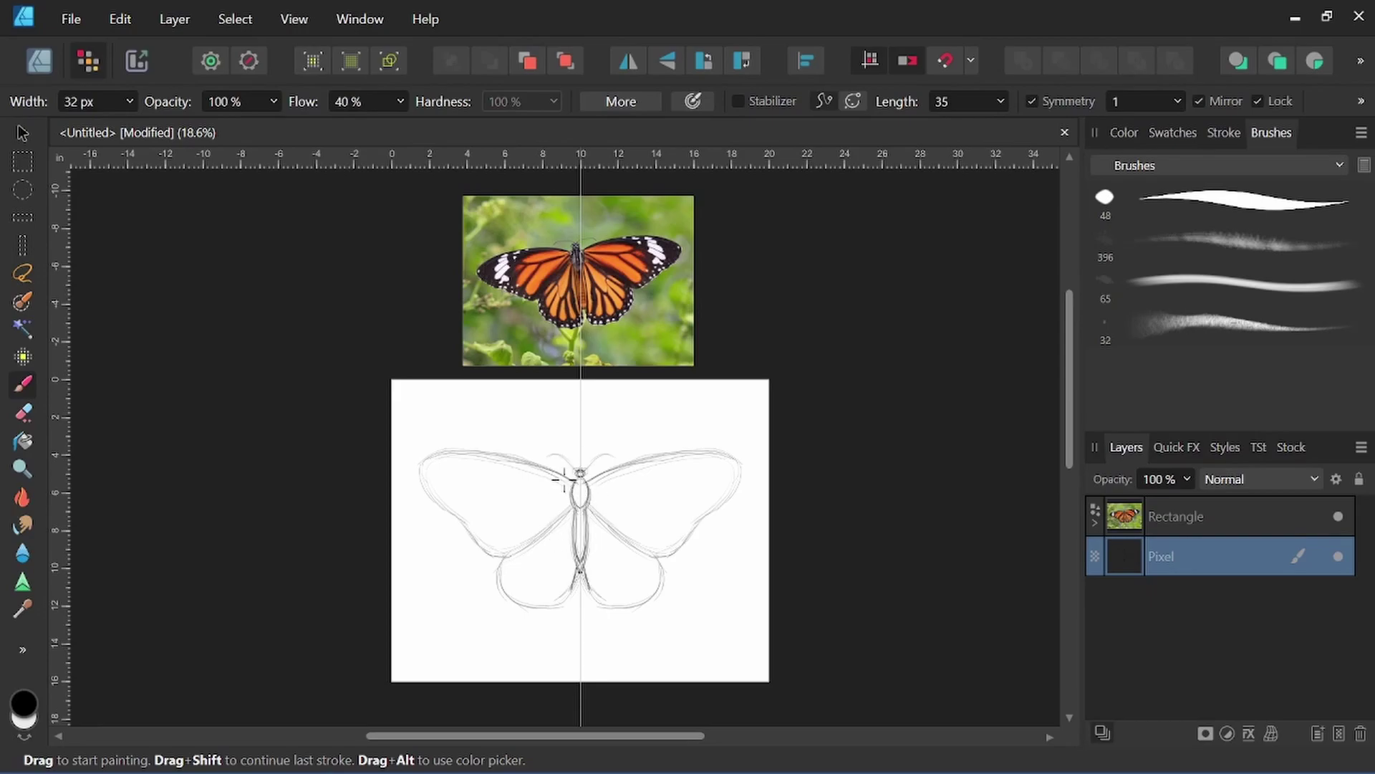
pyautogui.moveTo(576, 473); pyautogui.dragTo(571, 481)
pyautogui.moveTo(520, 458)
pyautogui.mouseDown()
pyautogui.moveTo(403, 460)
pyautogui.moveTo(463, 517)
pyautogui.moveTo(402, 478)
pyautogui.moveTo(462, 534)
pyautogui.mouseUp()
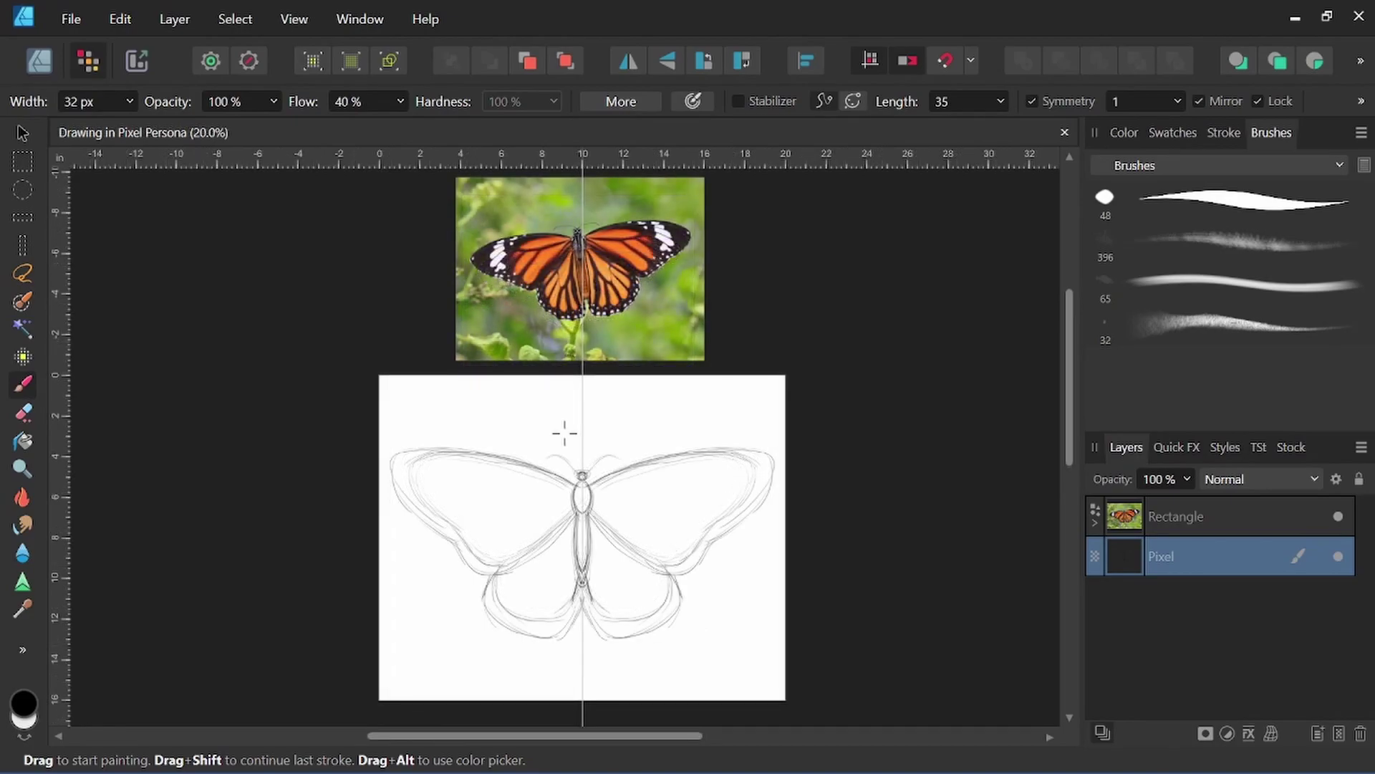
# Step: Erase the doubled outer lines of both upper wings with a 148 px Erase Brush
pyautogui.click(25, 417)
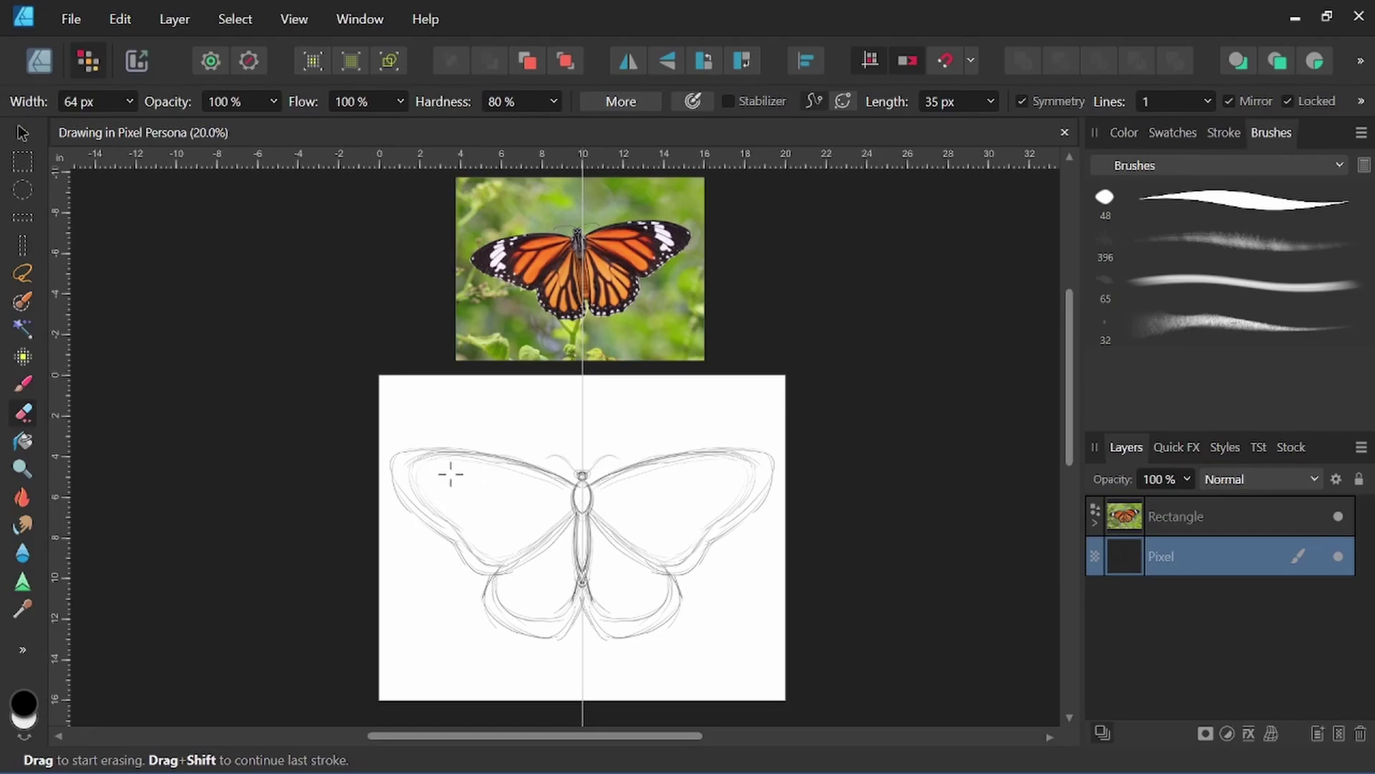
pyautogui.press(']')
pyautogui.press(']')
pyautogui.moveTo(409, 473)
pyautogui.mouseDown()
pyautogui.moveTo(430, 512)
pyautogui.moveTo(420, 464)
pyautogui.moveTo(489, 559)
pyautogui.moveTo(524, 528)
pyautogui.moveTo(534, 545)
pyautogui.moveTo(505, 607)
pyautogui.moveTo(560, 611)
pyautogui.moveTo(573, 595)
pyautogui.moveTo(536, 609)
pyautogui.mouseUp()
# Step: Add faint mirrored pencil vein strokes and a thin cell loop inside the forewings
pyautogui.click(22, 383)
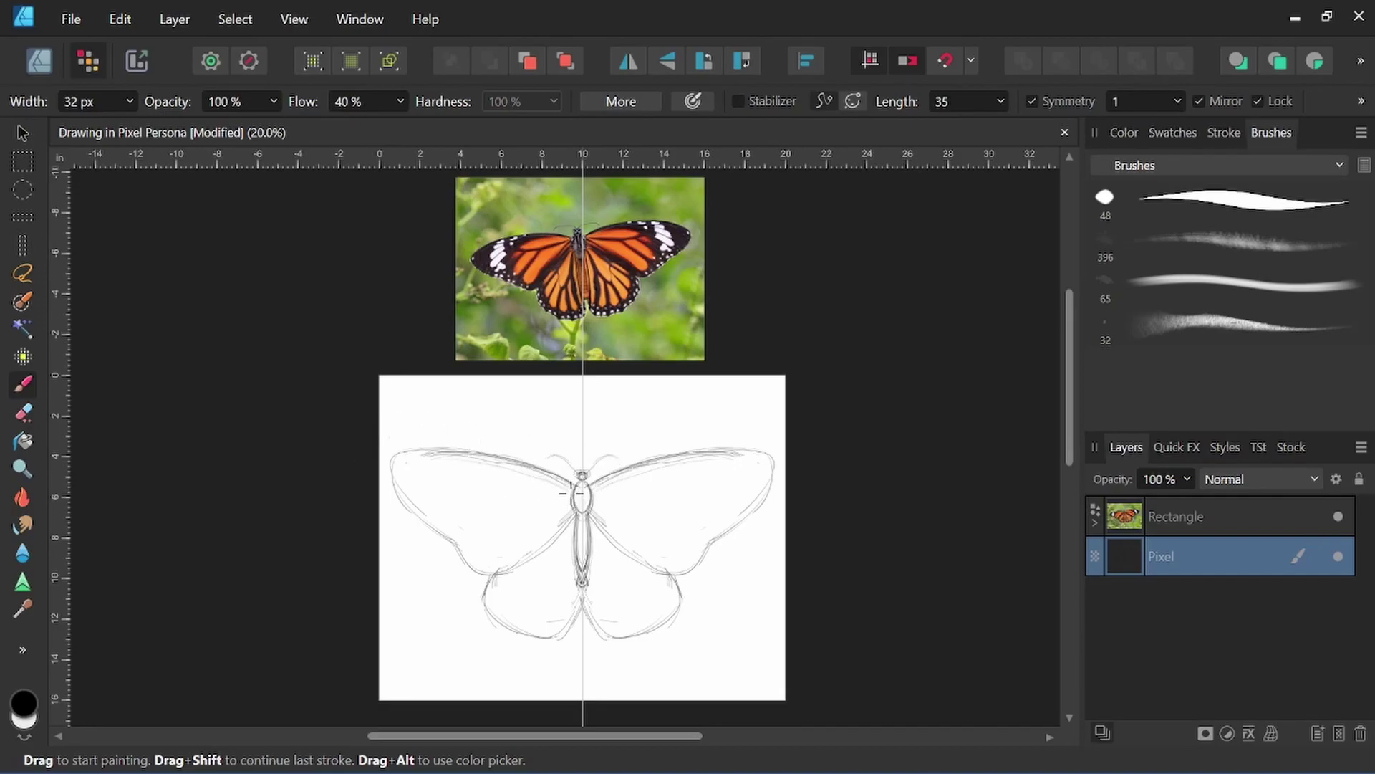
pyautogui.moveTo(466, 470); pyautogui.dragTo(455, 480)
pyautogui.moveTo(522, 488)
pyautogui.mouseDown()
pyautogui.moveTo(565, 489)
pyautogui.moveTo(515, 488)
pyautogui.mouseUp()
pyautogui.moveTo(681, 485); pyautogui.dragTo(629, 483)
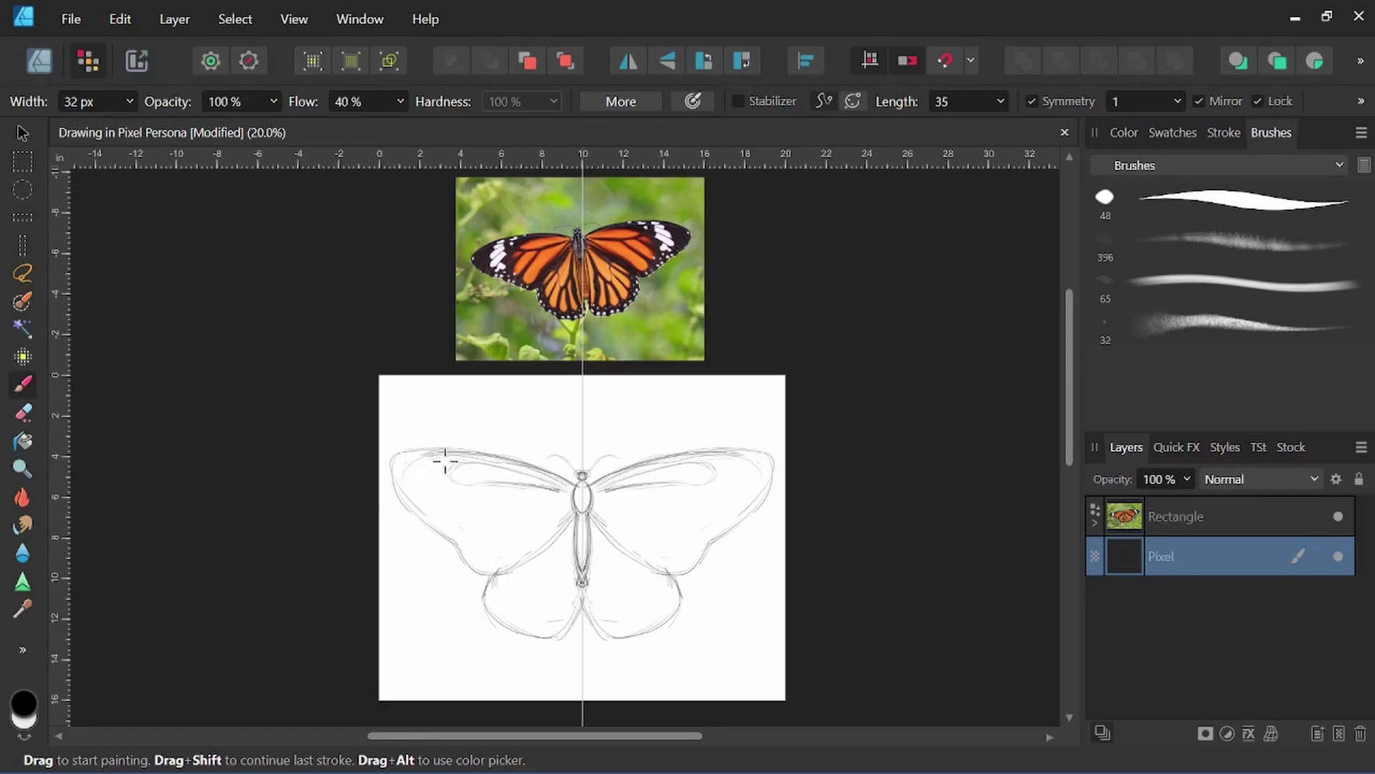
pyautogui.moveTo(412, 497); pyautogui.dragTo(445, 515)
pyautogui.moveTo(443, 458)
pyautogui.mouseDown()
pyautogui.moveTo(406, 468)
pyautogui.moveTo(408, 498)
pyautogui.moveTo(460, 504)
pyautogui.moveTo(430, 510)
pyautogui.moveTo(439, 499)
pyautogui.moveTo(403, 487)
pyautogui.moveTo(420, 502)
pyautogui.moveTo(439, 491)
pyautogui.moveTo(404, 481)
pyautogui.moveTo(430, 493)
pyautogui.moveTo(433, 480)
pyautogui.moveTo(404, 477)
pyautogui.moveTo(429, 460)
pyautogui.mouseUp()
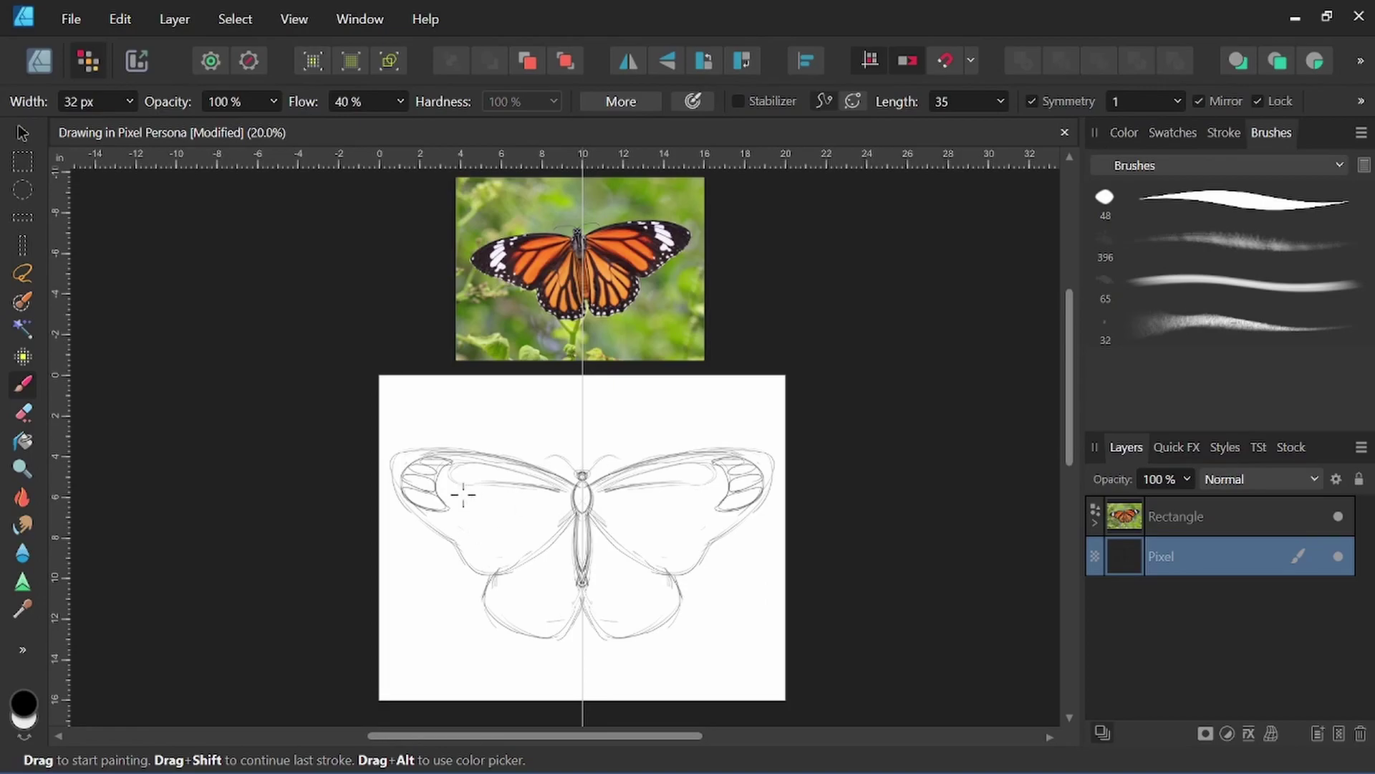
pyautogui.moveTo(482, 491)
pyautogui.mouseDown()
pyautogui.moveTo(446, 498)
pyautogui.moveTo(517, 481)
pyautogui.moveTo(495, 500)
pyautogui.moveTo(557, 497)
pyautogui.moveTo(457, 513)
pyautogui.moveTo(465, 524)
pyautogui.moveTo(556, 494)
pyautogui.moveTo(469, 536)
pyautogui.moveTo(490, 541)
pyautogui.moveTo(529, 502)
pyautogui.moveTo(556, 503)
pyautogui.moveTo(520, 515)
pyautogui.moveTo(488, 561)
pyautogui.moveTo(582, 497)
pyautogui.mouseUp()
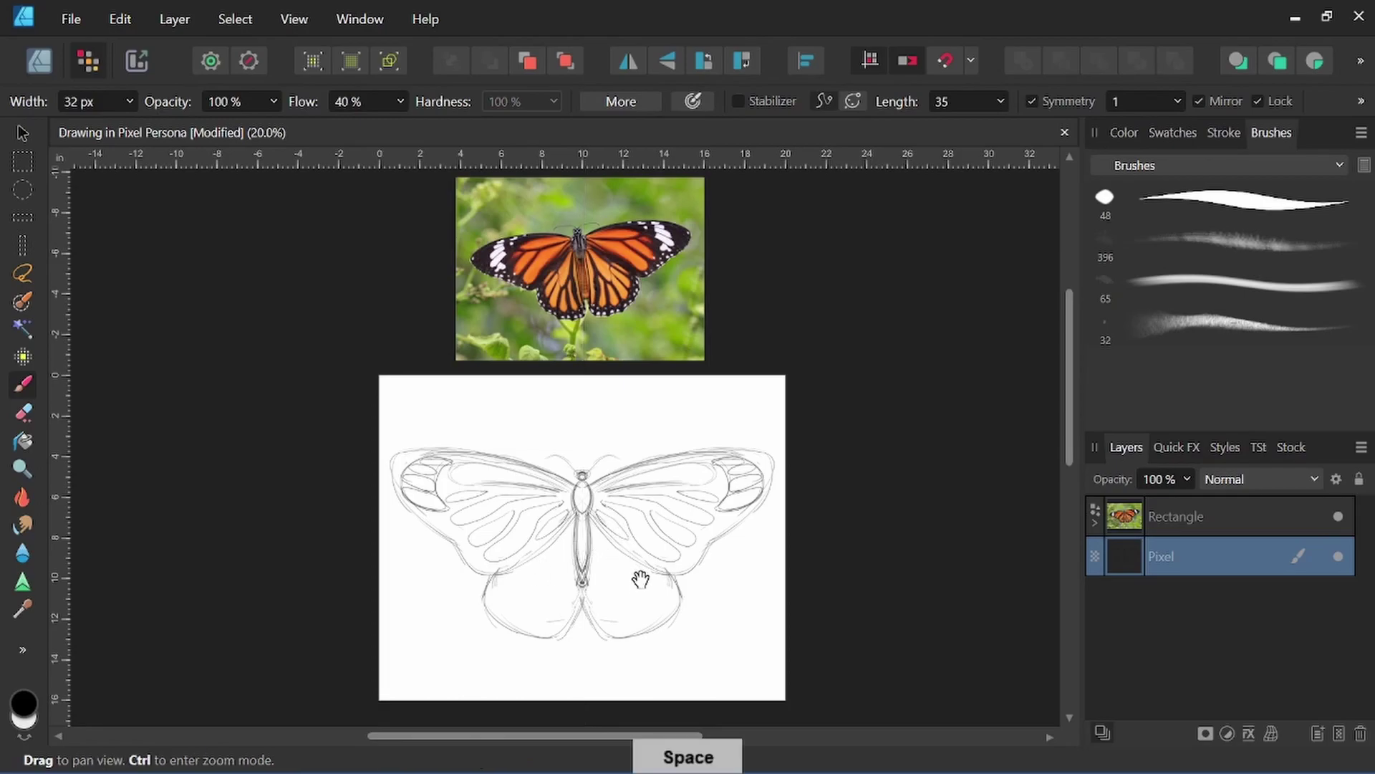
# Step: Sketch teardrop-shaped cells beside the body and faint mirrored strokes on the lower wings
pyautogui.moveTo(638, 578); pyautogui.dragTo(626, 556)
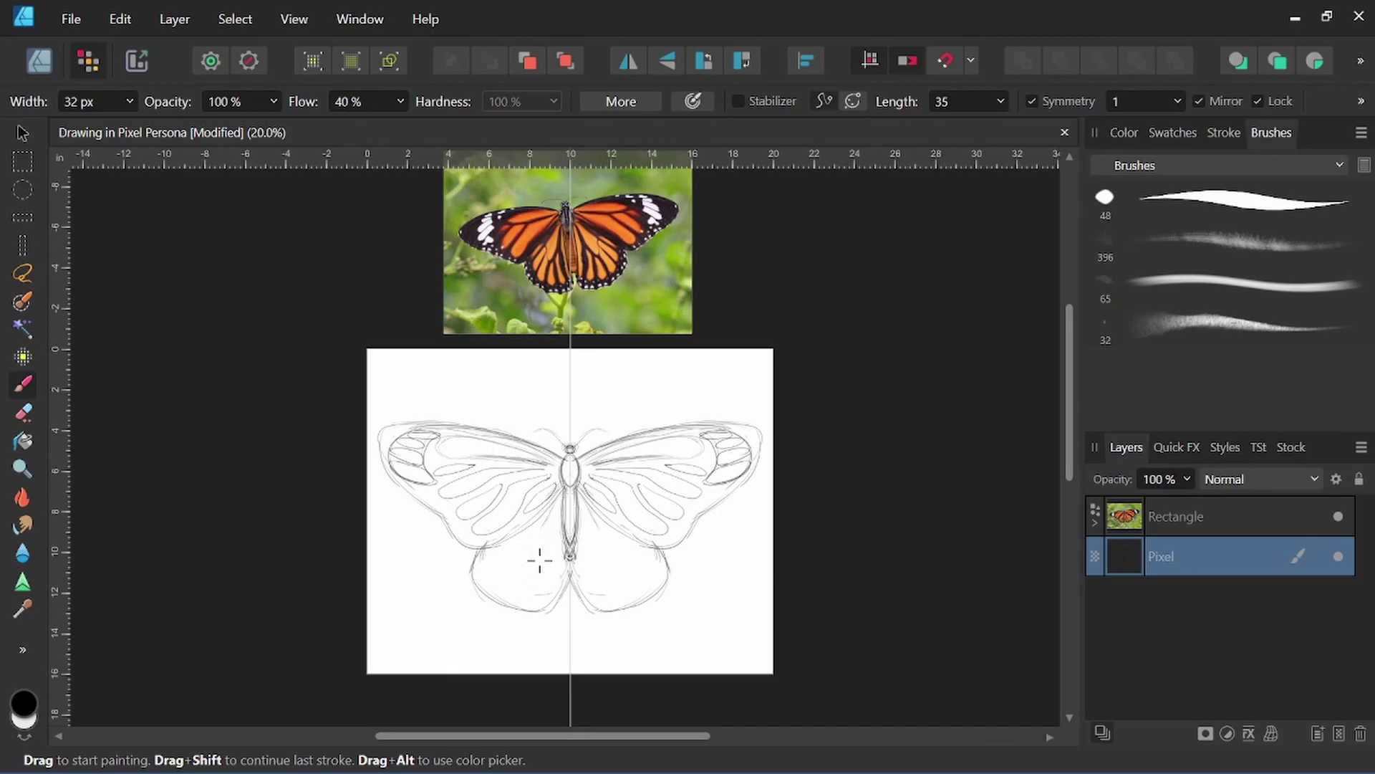
pyautogui.moveTo(546, 547)
pyautogui.mouseDown()
pyautogui.moveTo(564, 492)
pyautogui.moveTo(549, 575)
pyautogui.moveTo(582, 555)
pyautogui.moveTo(532, 601)
pyautogui.moveTo(519, 540)
pyautogui.mouseUp()
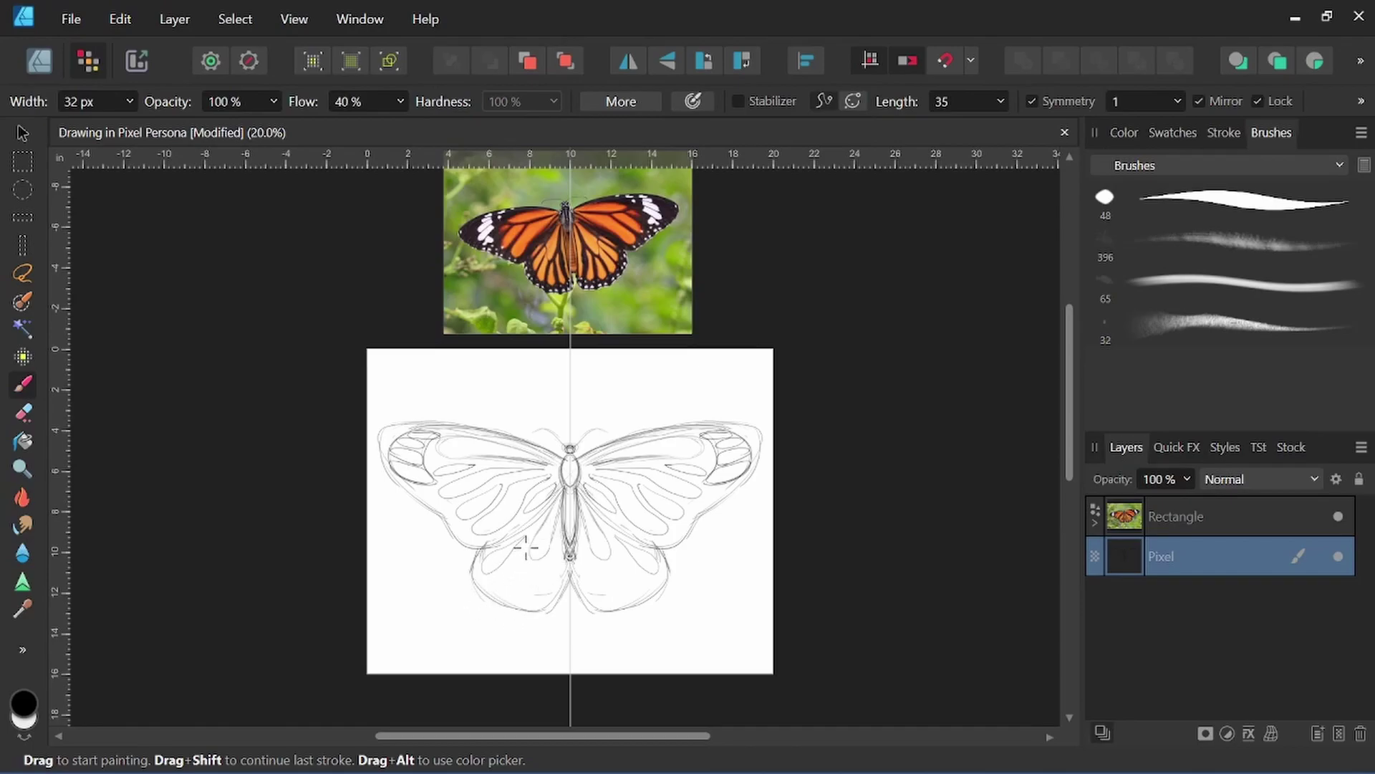
pyautogui.moveTo(522, 573)
pyautogui.mouseDown()
pyautogui.moveTo(530, 543)
pyautogui.moveTo(554, 577)
pyautogui.moveTo(523, 583)
pyautogui.mouseUp()
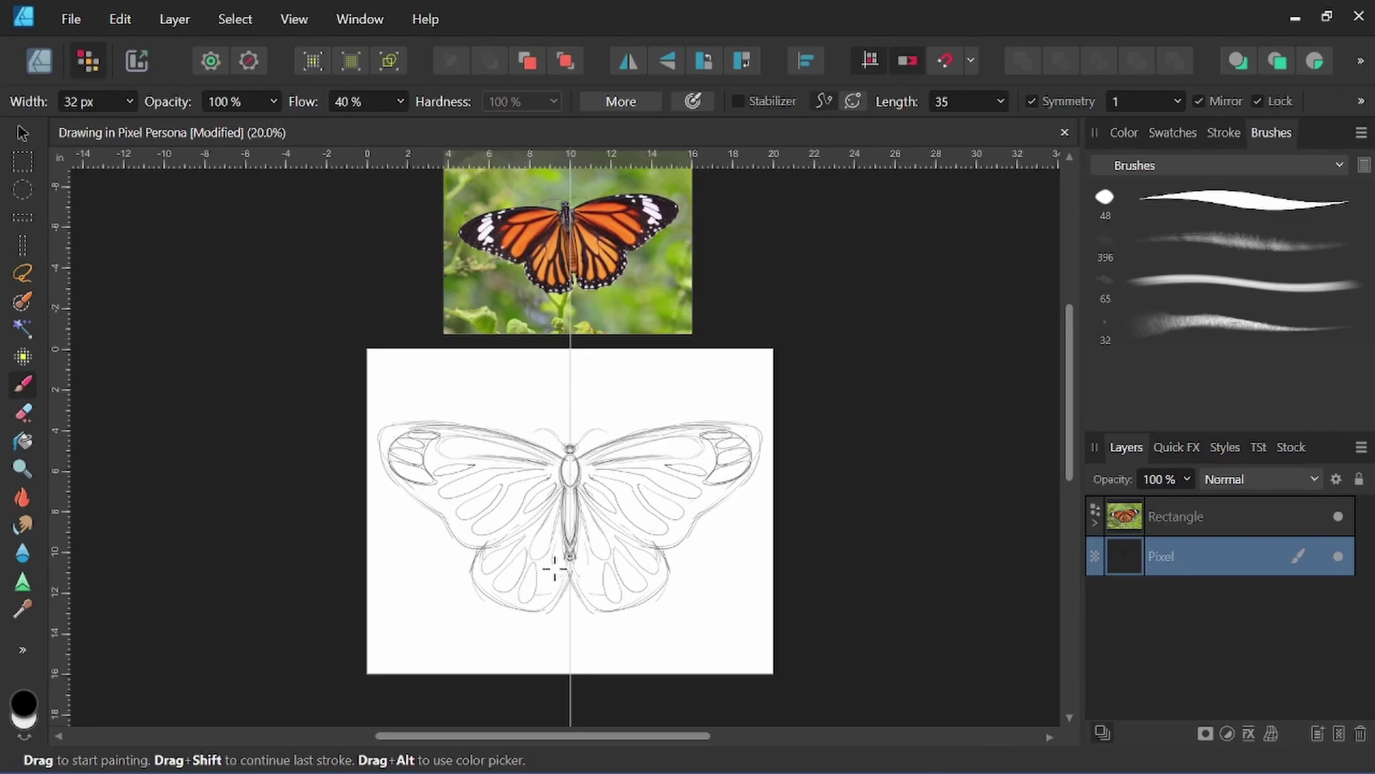
pyautogui.moveTo(543, 565)
pyautogui.mouseDown()
pyautogui.moveTo(550, 594)
pyautogui.moveTo(546, 564)
pyautogui.mouseUp()
# Step: Draw mirrored detail and segment lines across the thorax and abdomen, comparing with the photo
pyautogui.hotkey('ctrl', '+')
pyautogui.hotkey('ctrl', '+')
pyautogui.hotkey('ctrl', '+')
pyautogui.moveTo(695, 301)
pyautogui.mouseDown()
pyautogui.moveTo(698, 597)
pyautogui.moveTo(672, 720)
pyautogui.mouseUp()
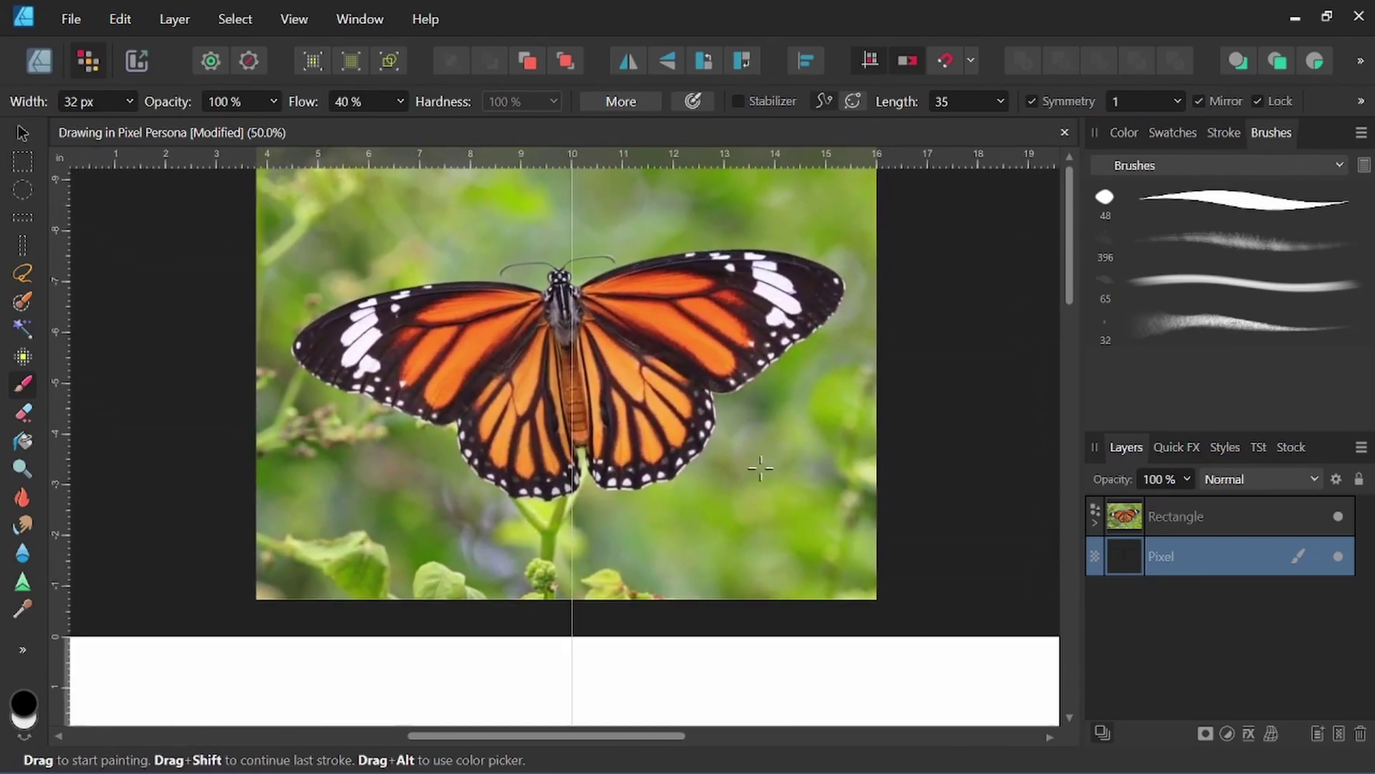
pyautogui.moveTo(761, 577); pyautogui.dragTo(743, 543)
pyautogui.moveTo(749, 602)
pyautogui.mouseDown()
pyautogui.moveTo(749, 528)
pyautogui.moveTo(700, 534)
pyautogui.moveTo(688, 639)
pyautogui.moveTo(682, 359)
pyautogui.moveTo(731, 296)
pyautogui.mouseUp()
pyautogui.hotkey('ctrl', '-')
pyautogui.hotkey('ctrl', '+')
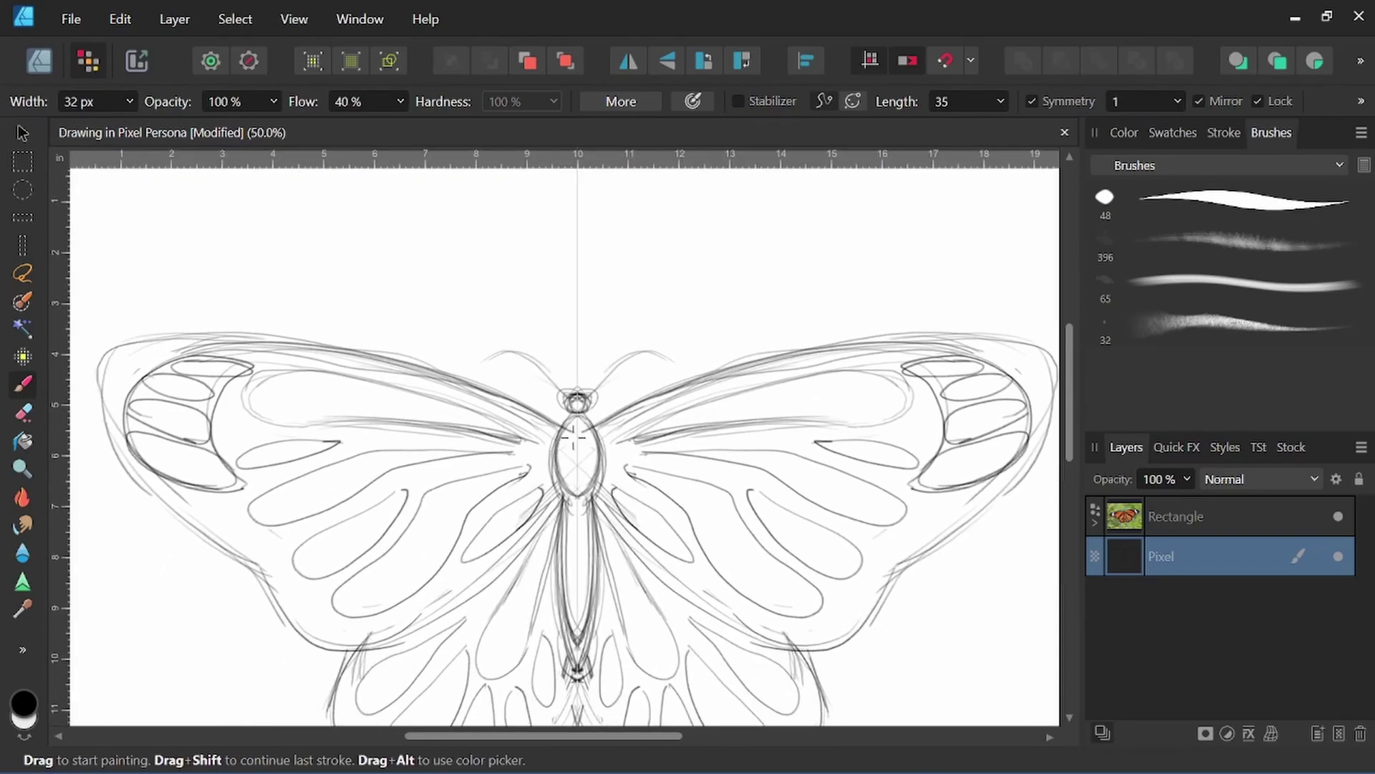
pyautogui.moveTo(573, 436); pyautogui.dragTo(570, 491)
pyautogui.moveTo(571, 430); pyautogui.dragTo(563, 450)
pyautogui.moveTo(641, 569); pyautogui.dragTo(644, 539)
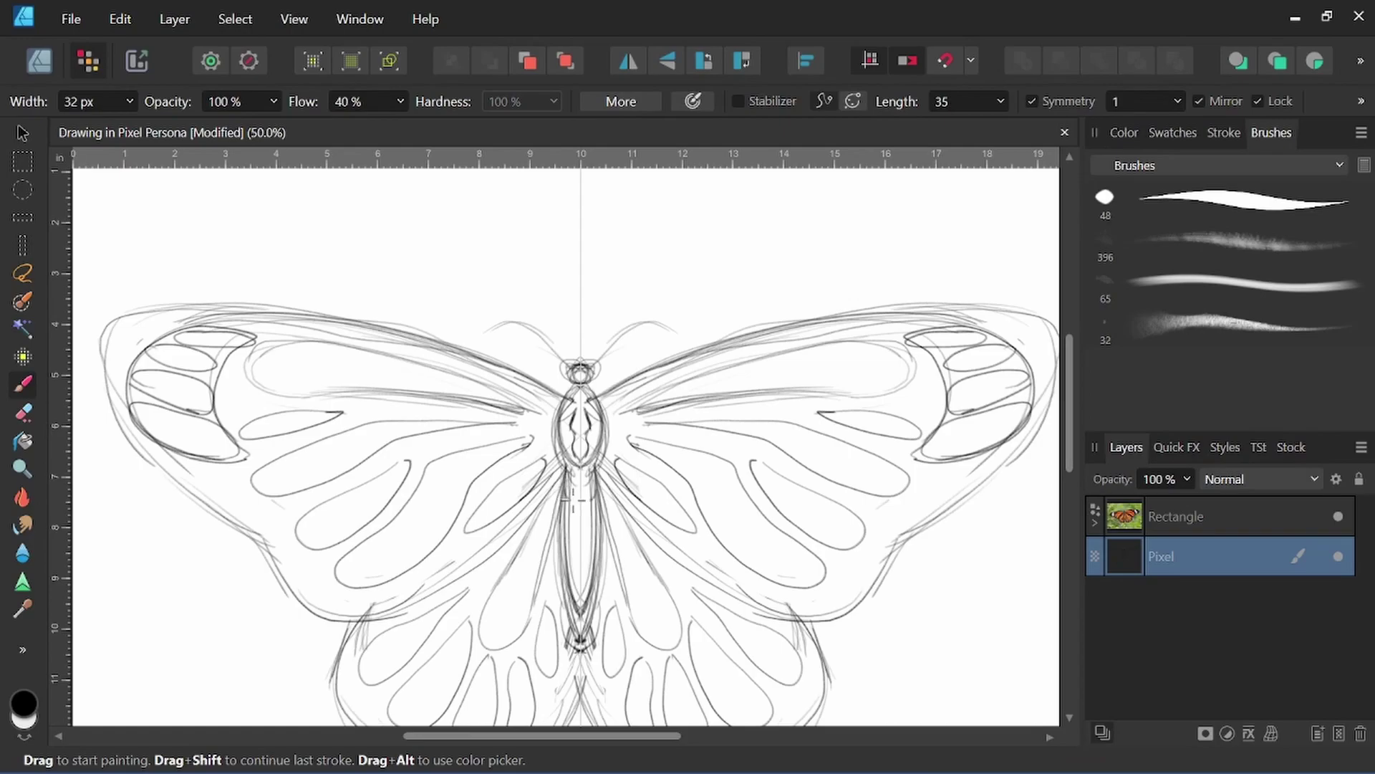
pyautogui.moveTo(575, 499)
pyautogui.mouseDown()
pyautogui.moveTo(581, 547)
pyautogui.moveTo(566, 541)
pyautogui.moveTo(585, 550)
pyautogui.moveTo(584, 571)
pyautogui.moveTo(565, 563)
pyautogui.moveTo(585, 571)
pyautogui.moveTo(566, 598)
pyautogui.mouseUp()
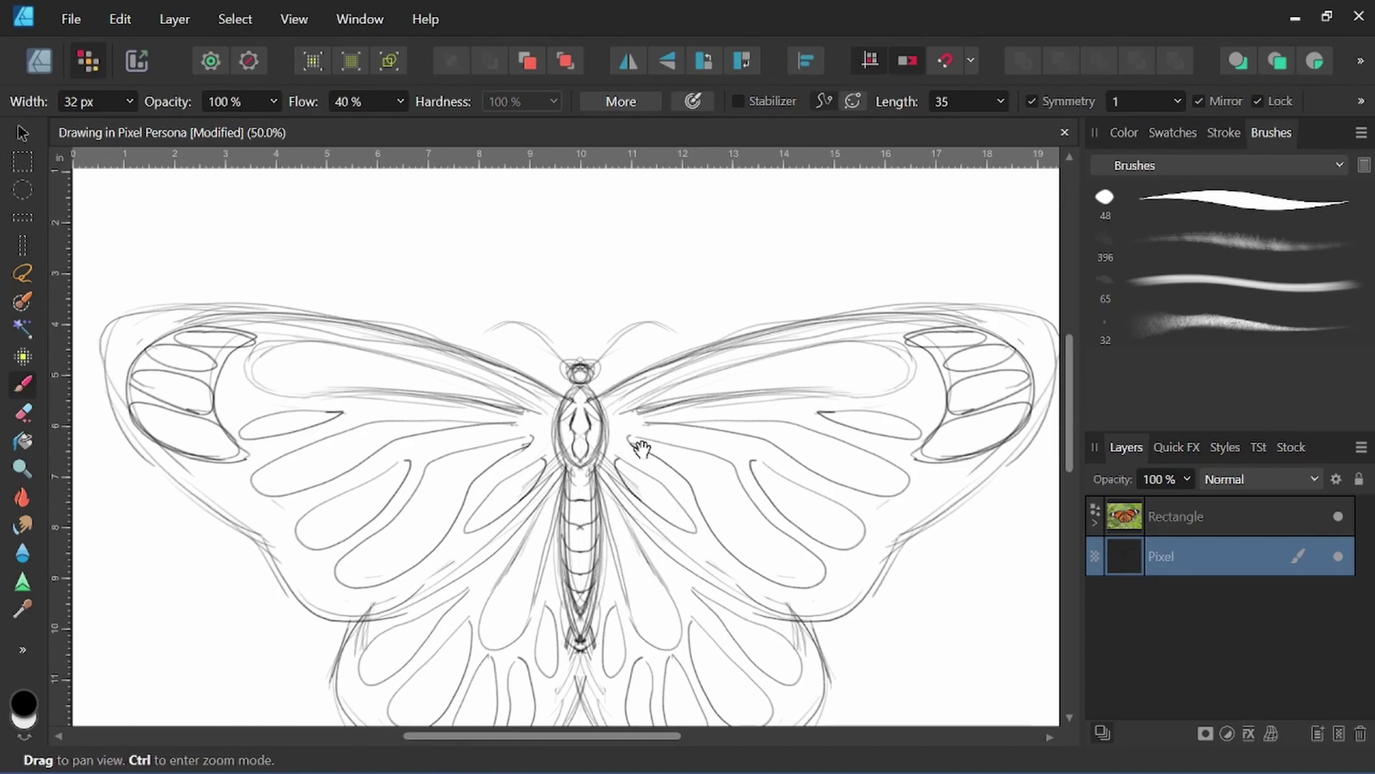
# Step: Darken the mirrored lines around the head and antenna tips to match the reference photo
pyautogui.moveTo(675, 367); pyautogui.dragTo(689, 469)
pyautogui.scroll(5, 689, 451)
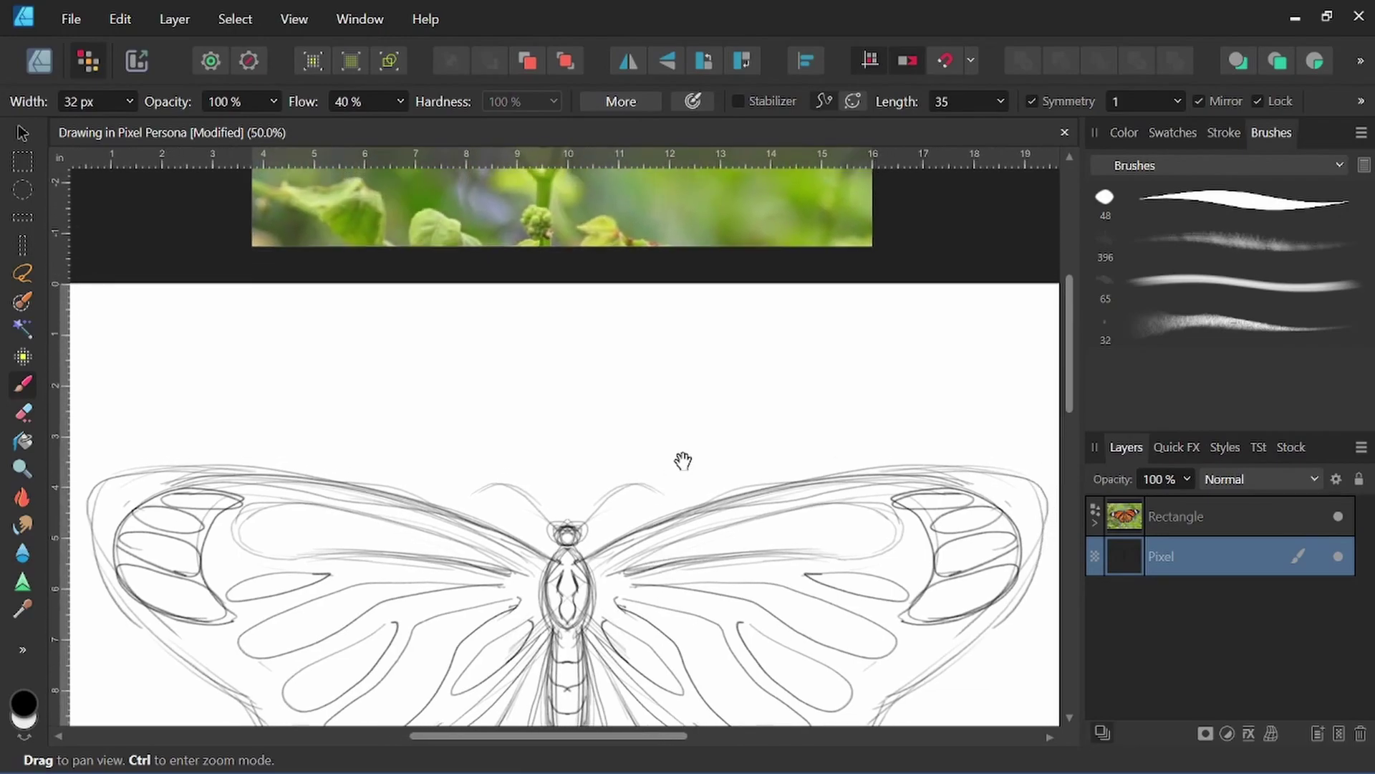
pyautogui.scroll(3, 723, 480)
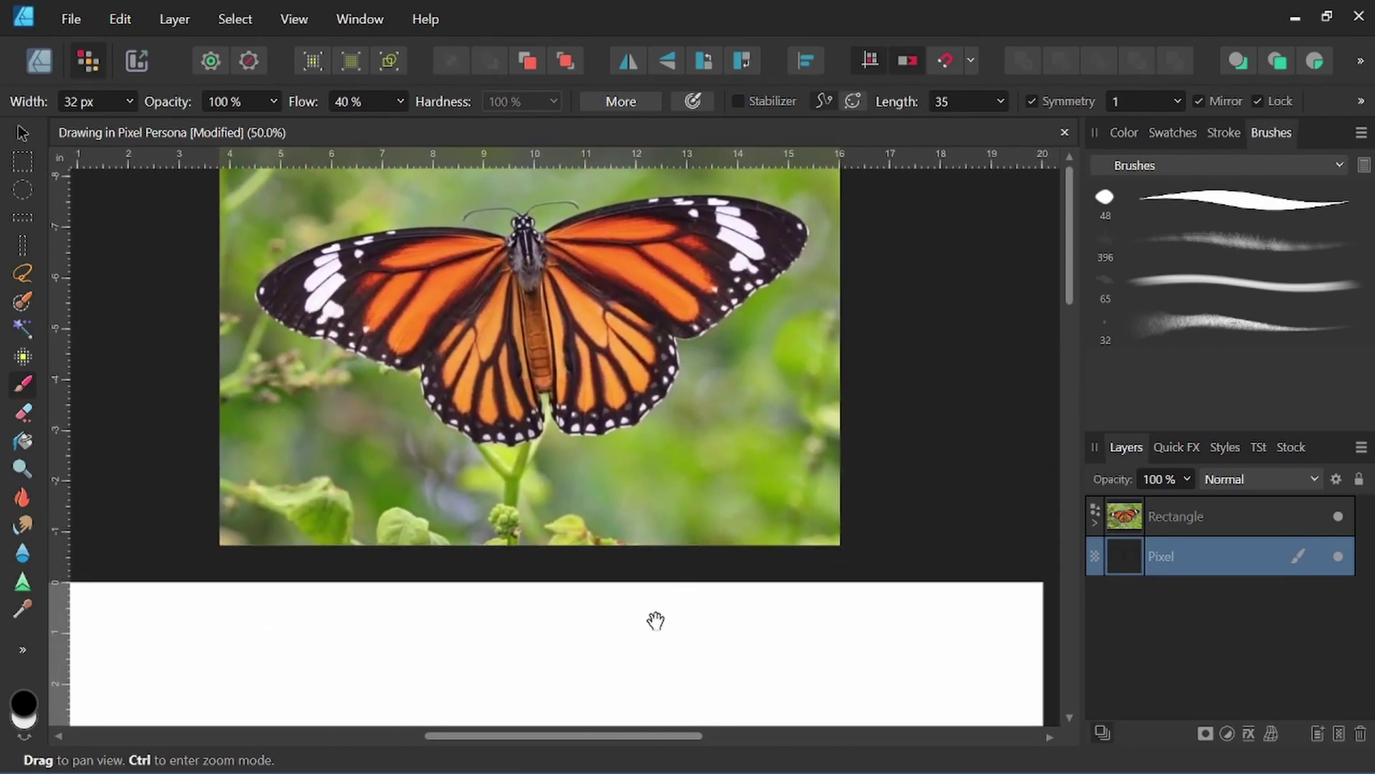
pyautogui.scroll(-4, 652, 573)
pyautogui.scroll(-3, 650, 543)
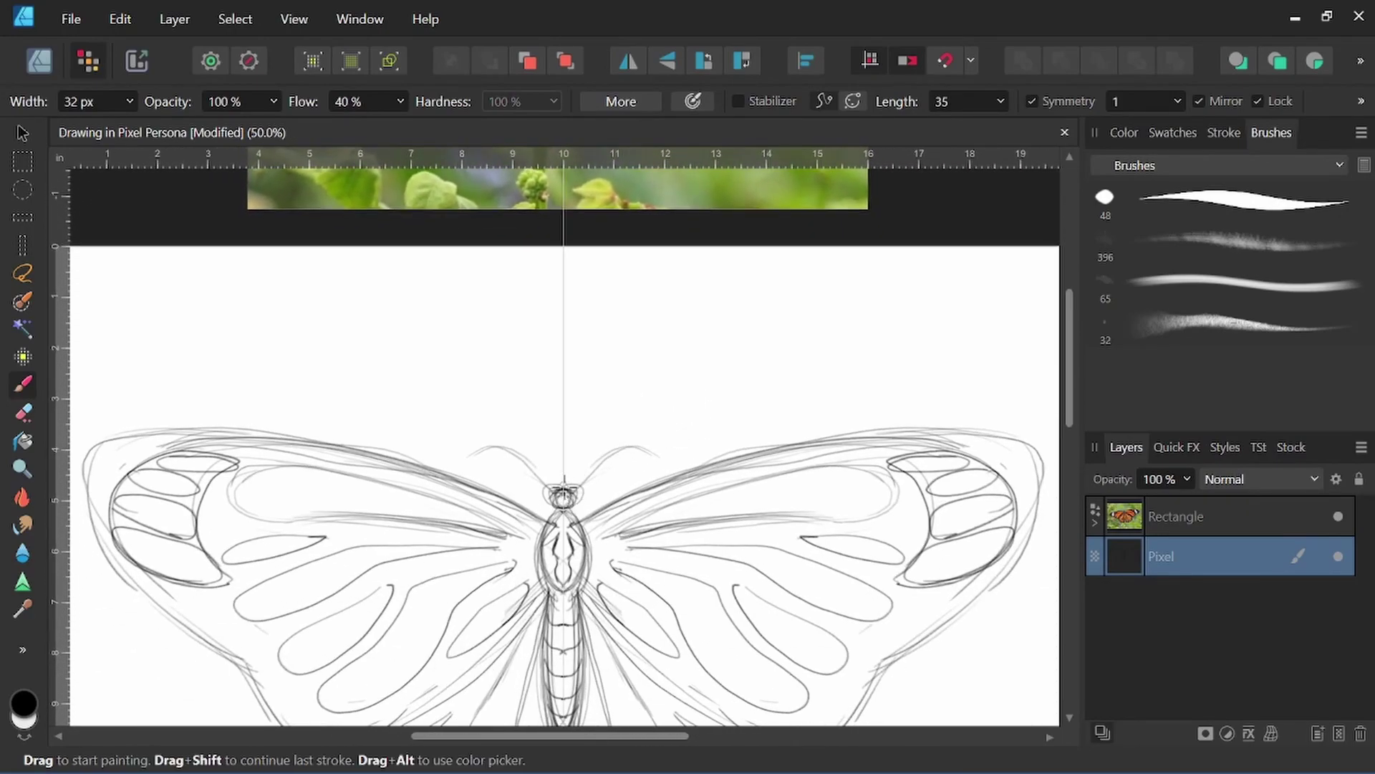
pyautogui.moveTo(550, 499); pyautogui.dragTo(583, 507)
pyautogui.scroll(10, 700, 466)
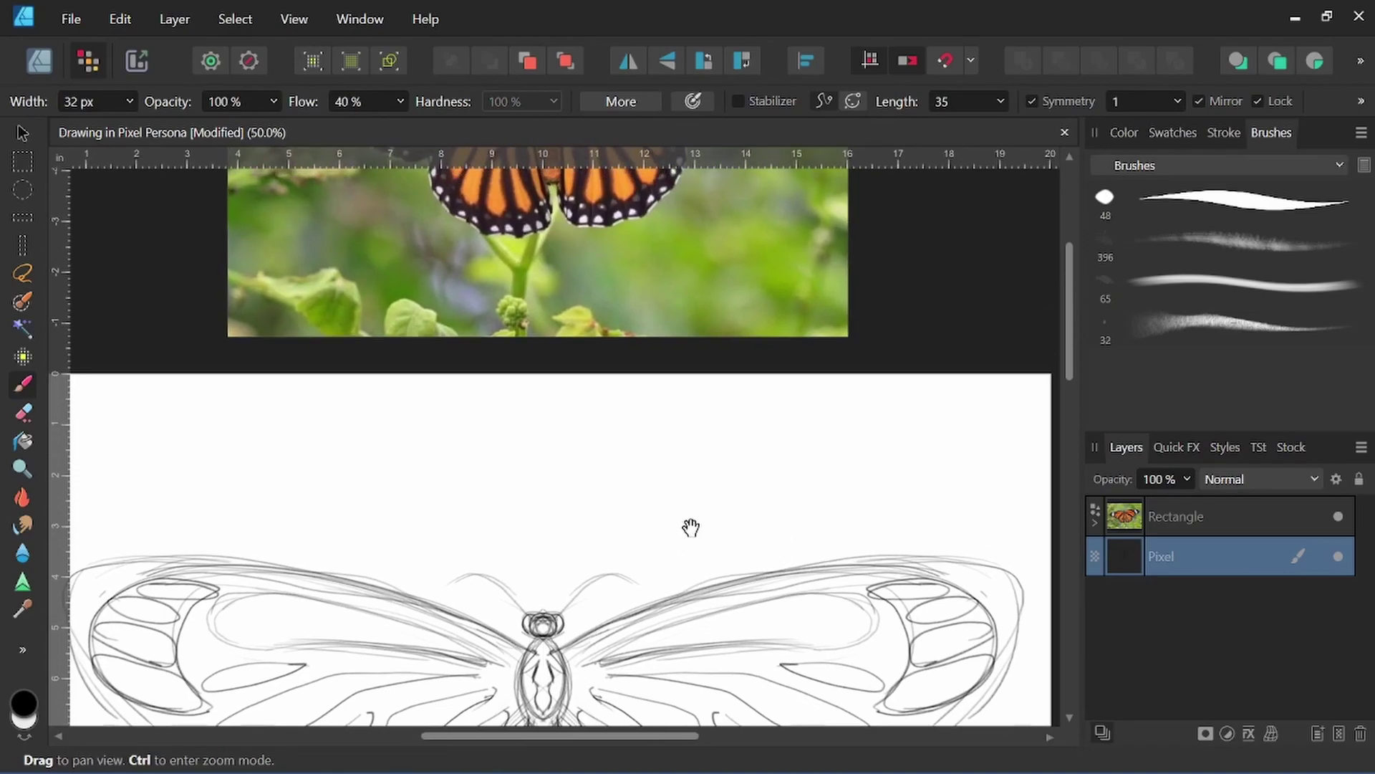
pyautogui.scroll(-10, 712, 508)
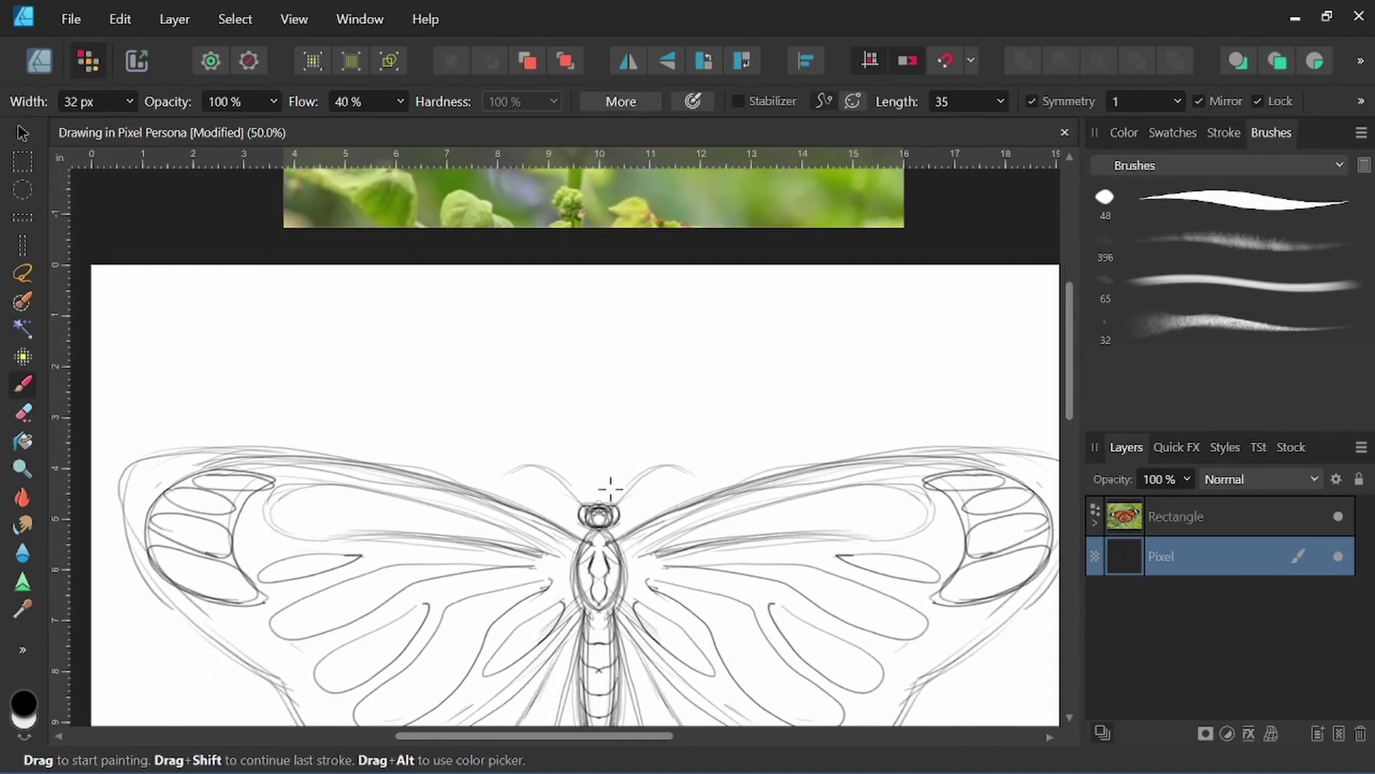
pyautogui.moveTo(504, 479); pyautogui.dragTo(557, 480)
pyautogui.scroll(3, 753, 470)
pyautogui.hscroll(1, 752, 470)
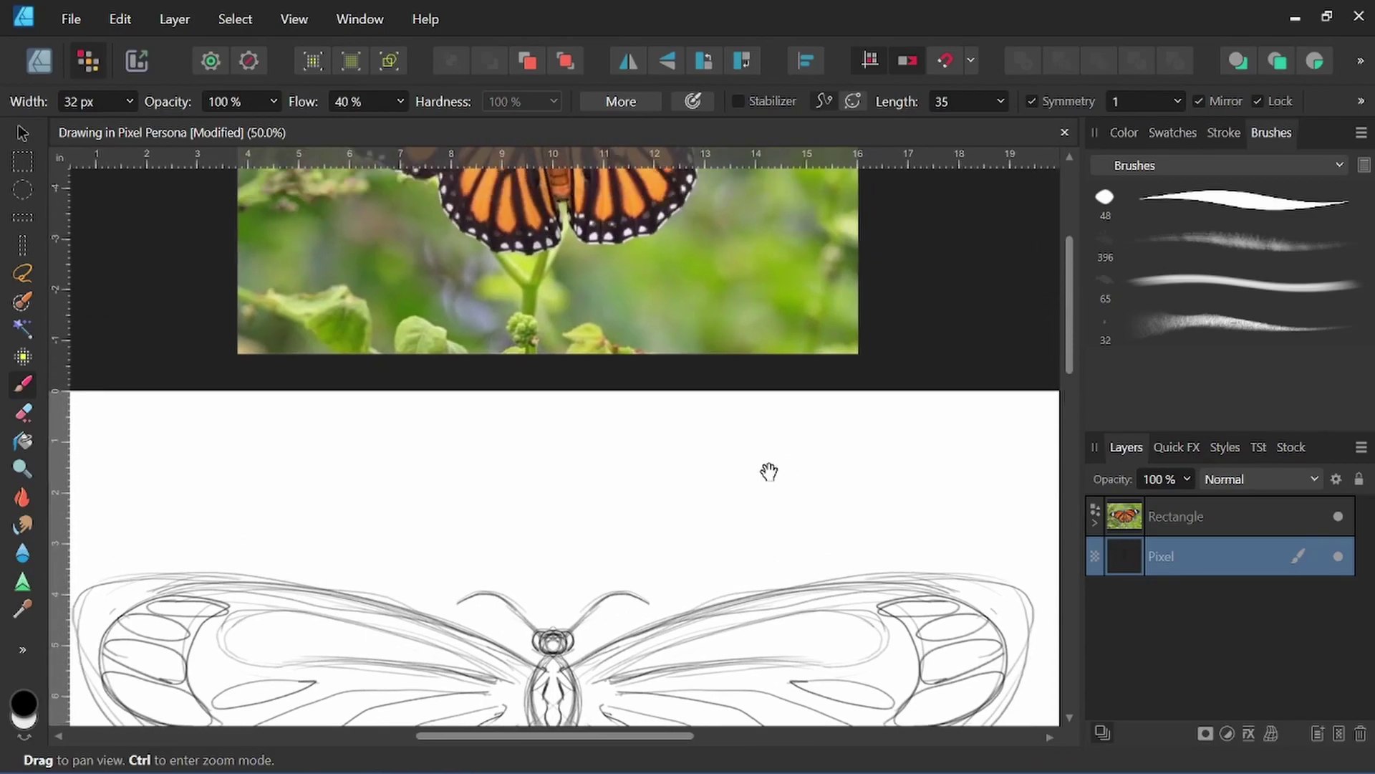
pyautogui.hotkey('ctrl', '-')
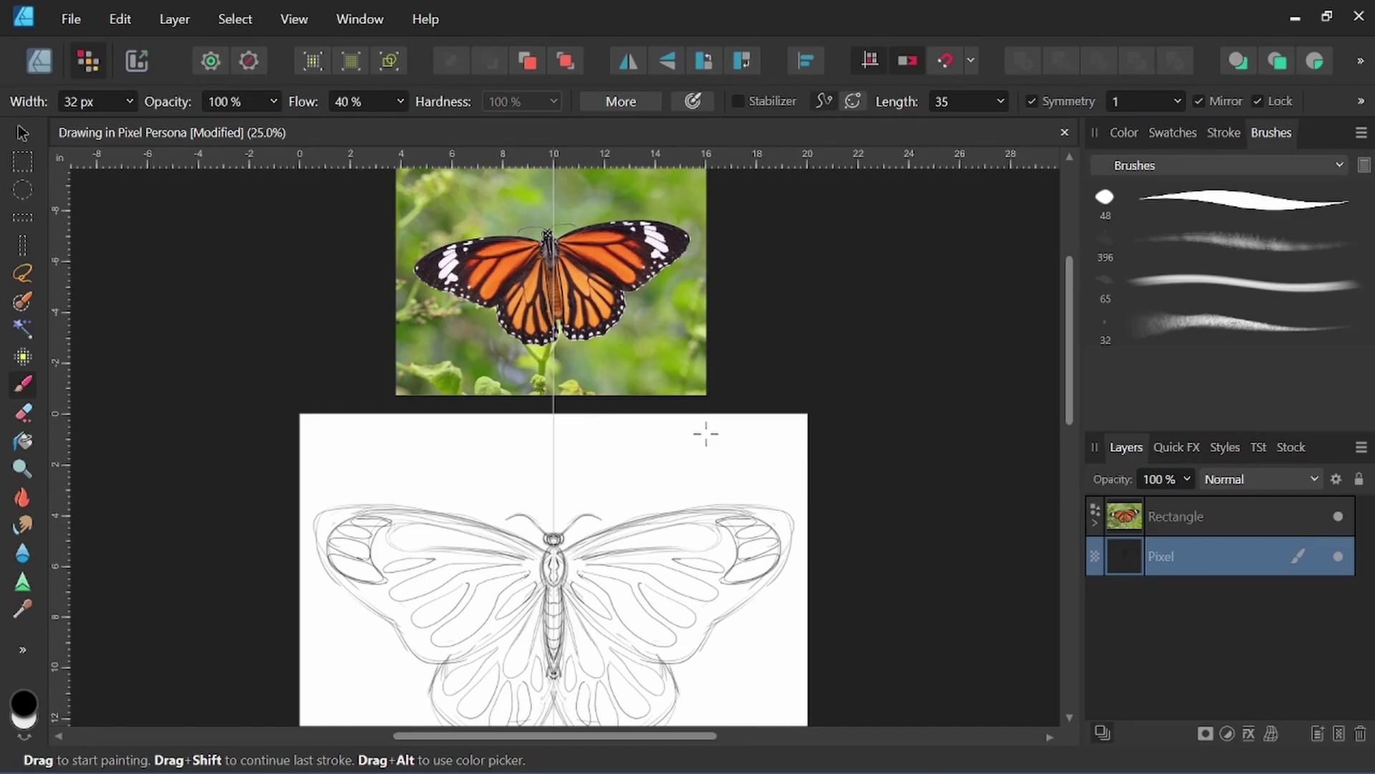
pyautogui.moveTo(773, 609)
pyautogui.mouseDown()
pyautogui.moveTo(742, 593)
pyautogui.moveTo(761, 571)
pyautogui.mouseUp()
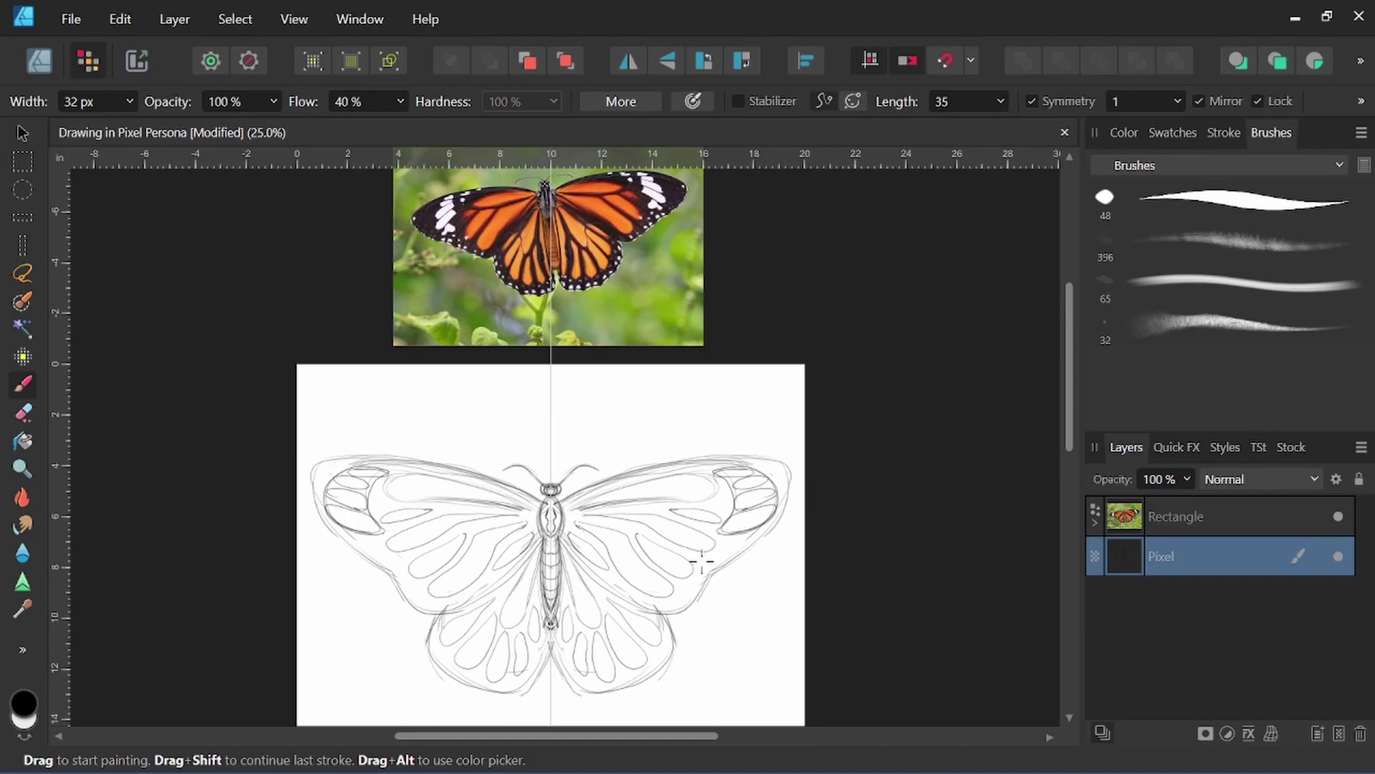
pyautogui.moveTo(755, 602)
pyautogui.mouseDown()
pyautogui.moveTo(774, 528)
pyautogui.moveTo(822, 571)
pyautogui.mouseUp()
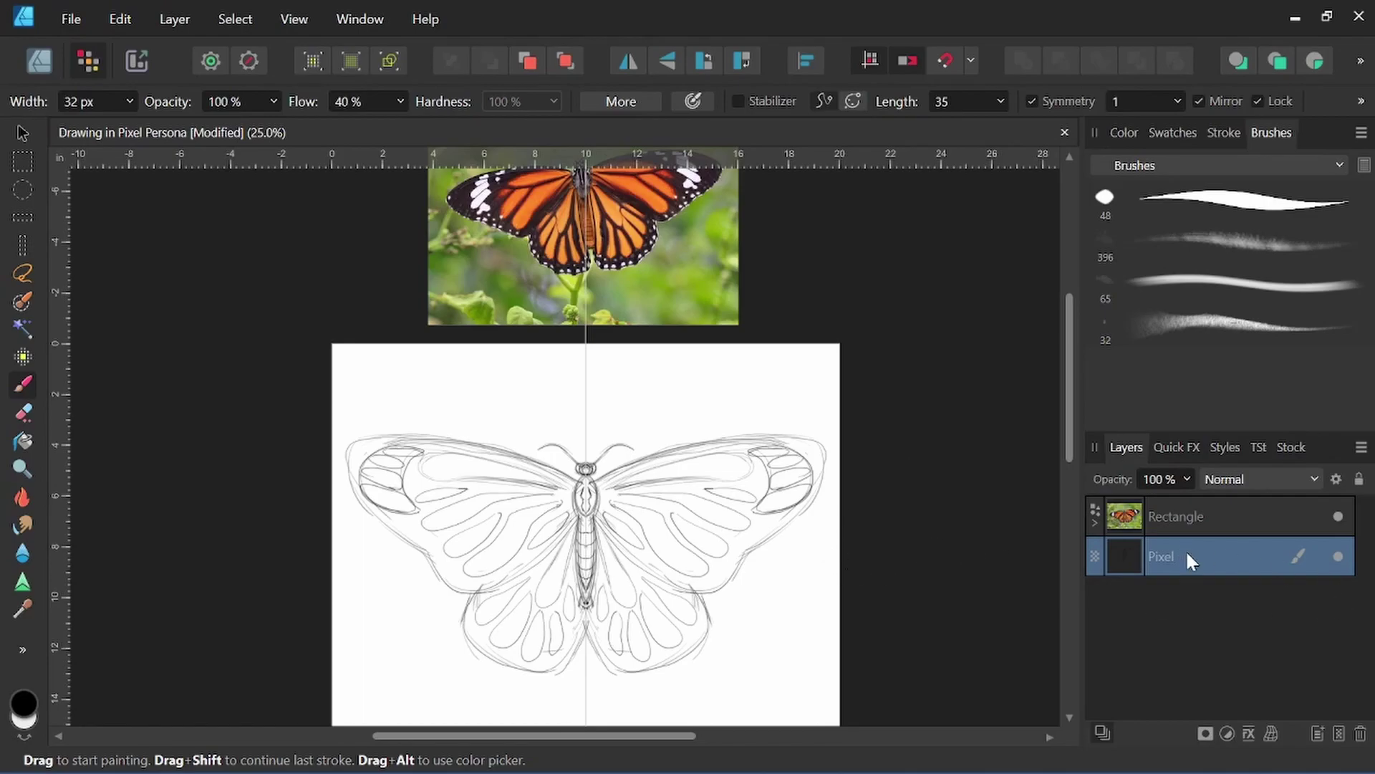
# Step: Fade the sketch Pixel layer to 50% opacity and add a new pixel layer above it
pyautogui.click(1187, 479)
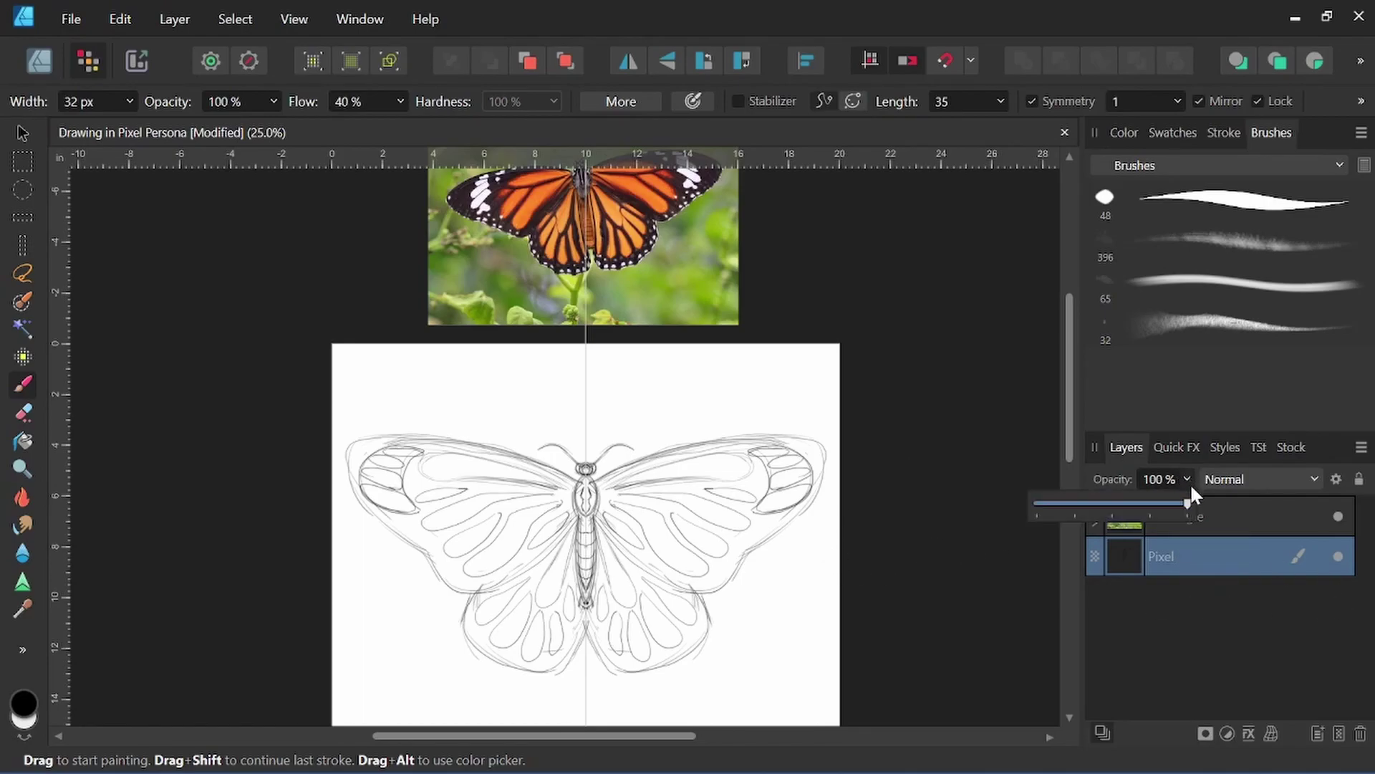
pyautogui.moveTo(1188, 507); pyautogui.dragTo(1111, 523)
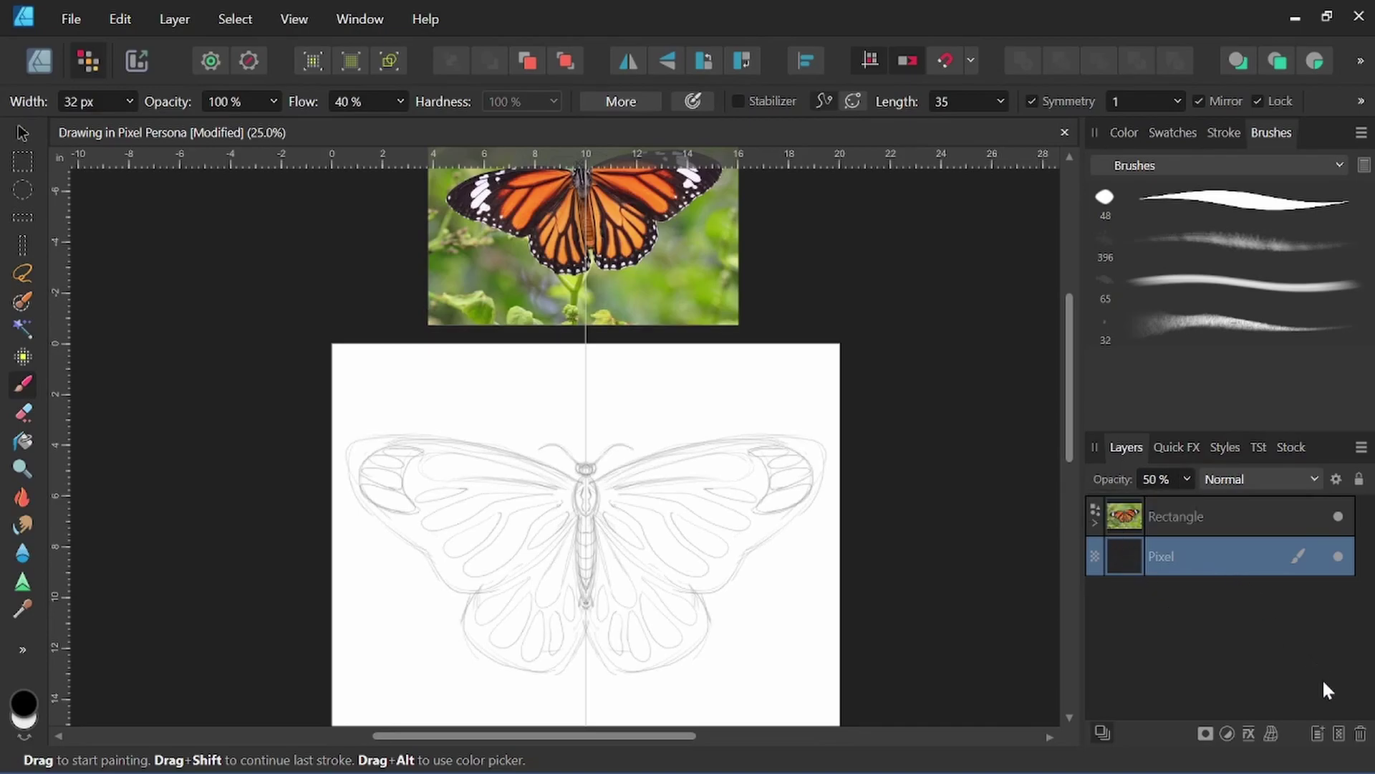
pyautogui.click(1338, 738)
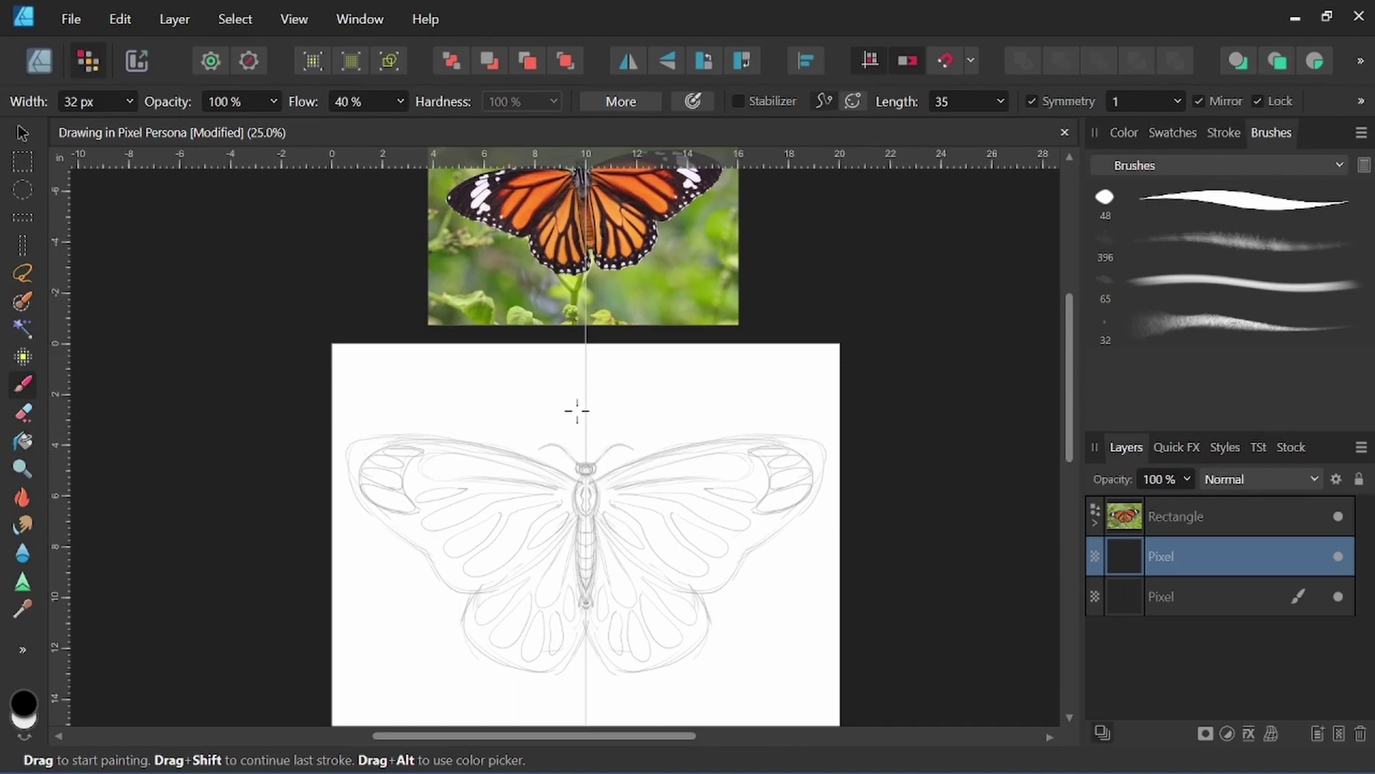
# Step: Ink a dark mirrored circle around the head, the lobes beside it, and the antennae
pyautogui.scroll(6, 613, 470)
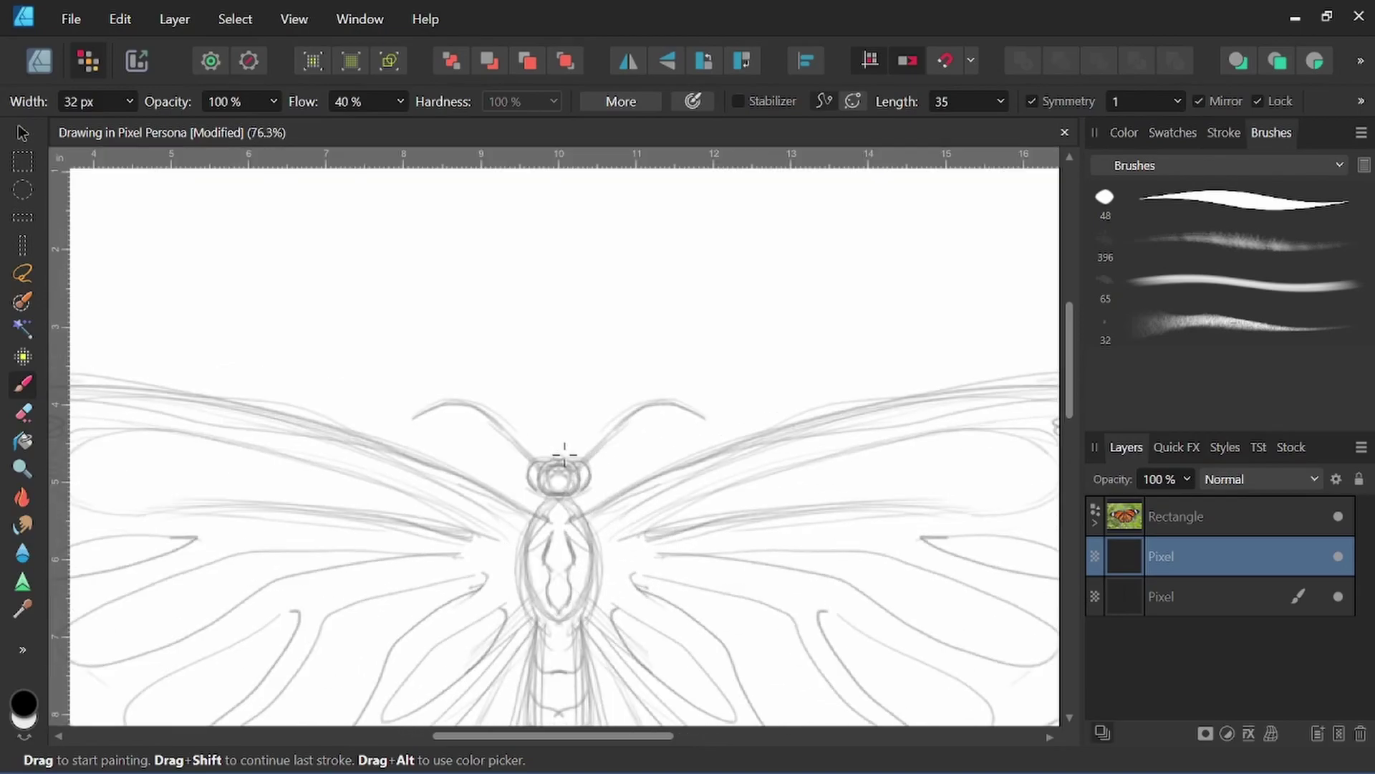
pyautogui.scroll(-3, 582, 419)
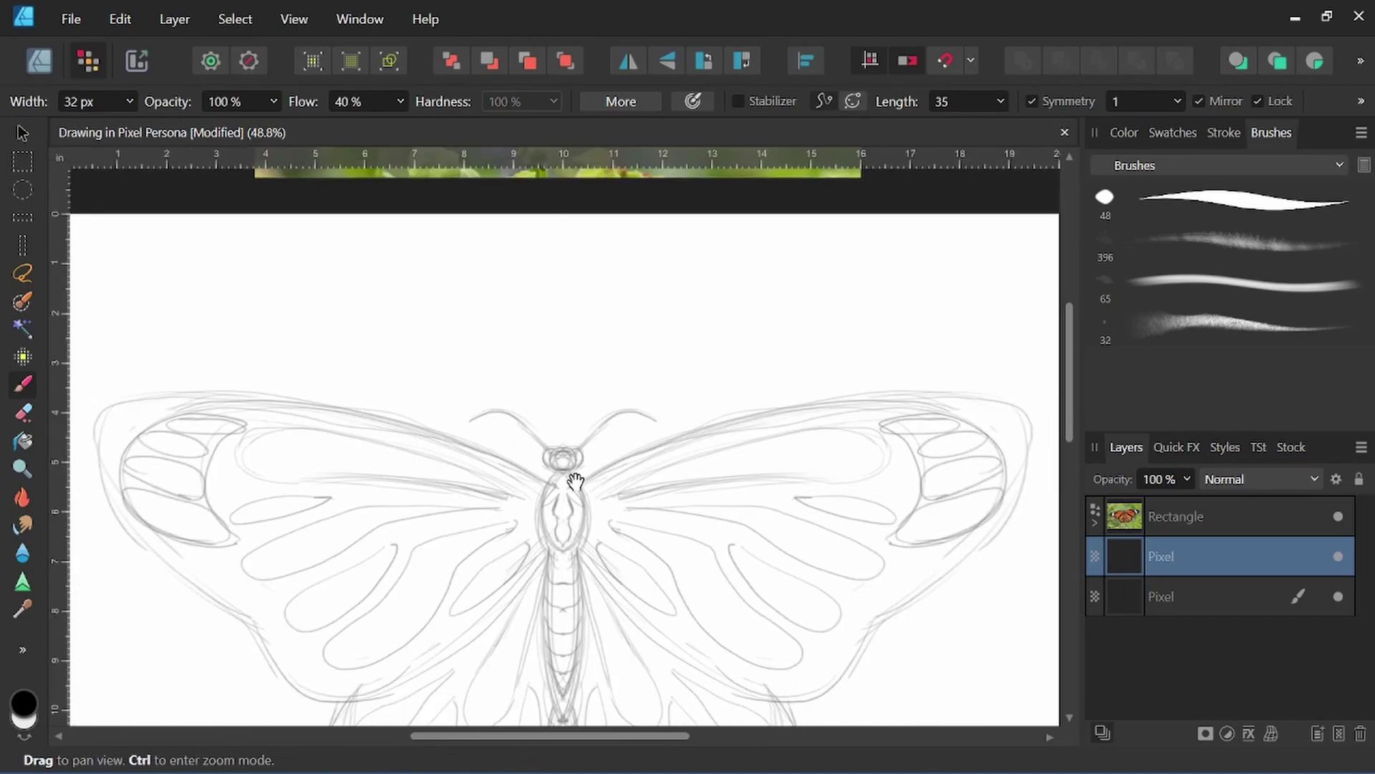
pyautogui.moveTo(499, 437); pyautogui.dragTo(568, 356)
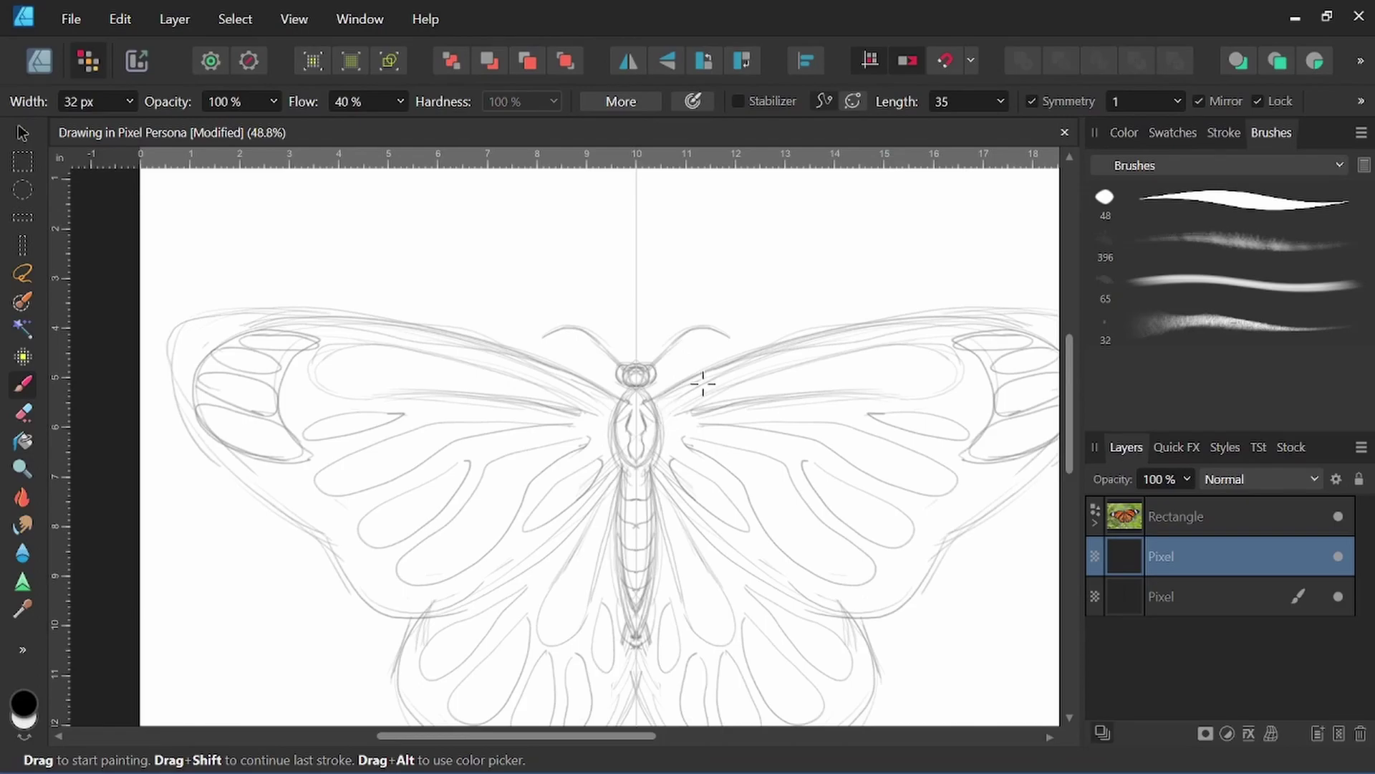
pyautogui.scroll(-2, 656, 367)
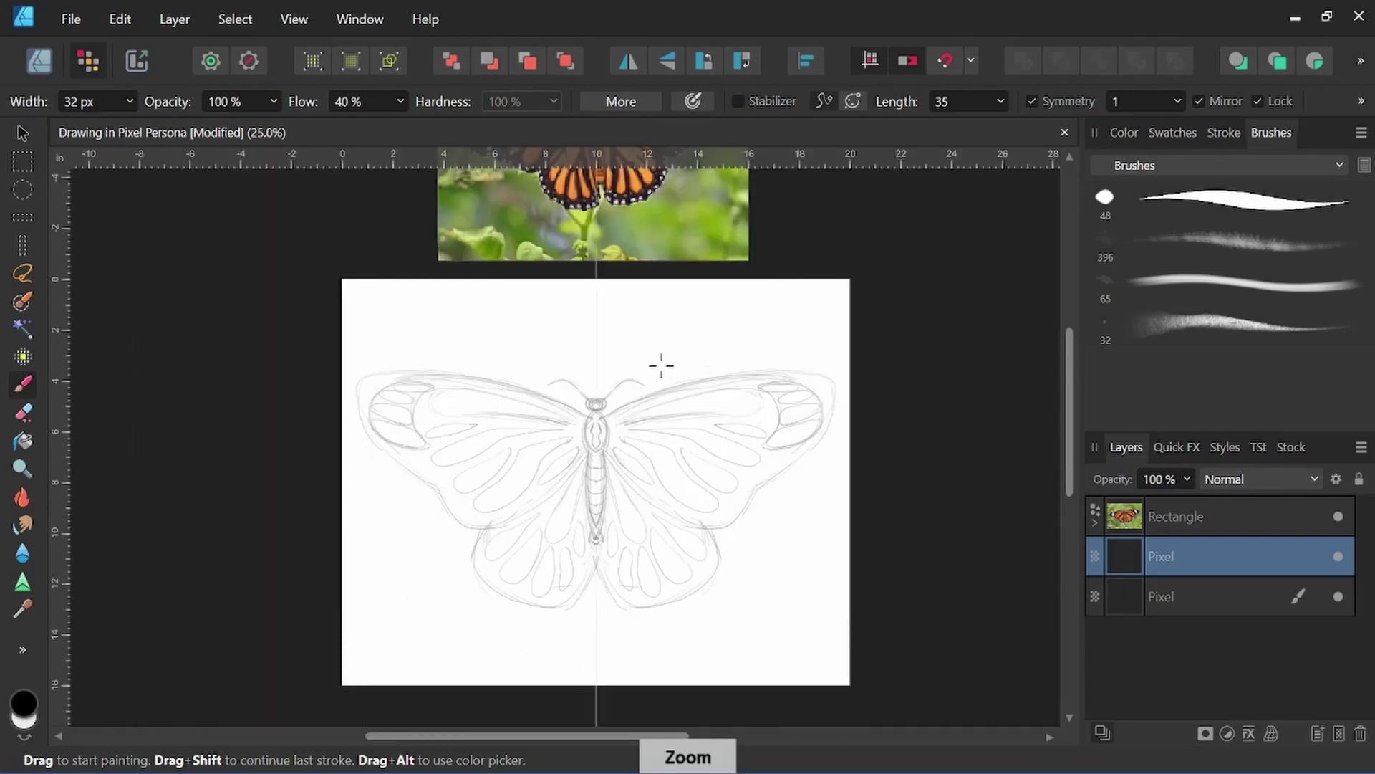
pyautogui.scroll(4, 681, 337)
pyautogui.scroll(1, 737, 297)
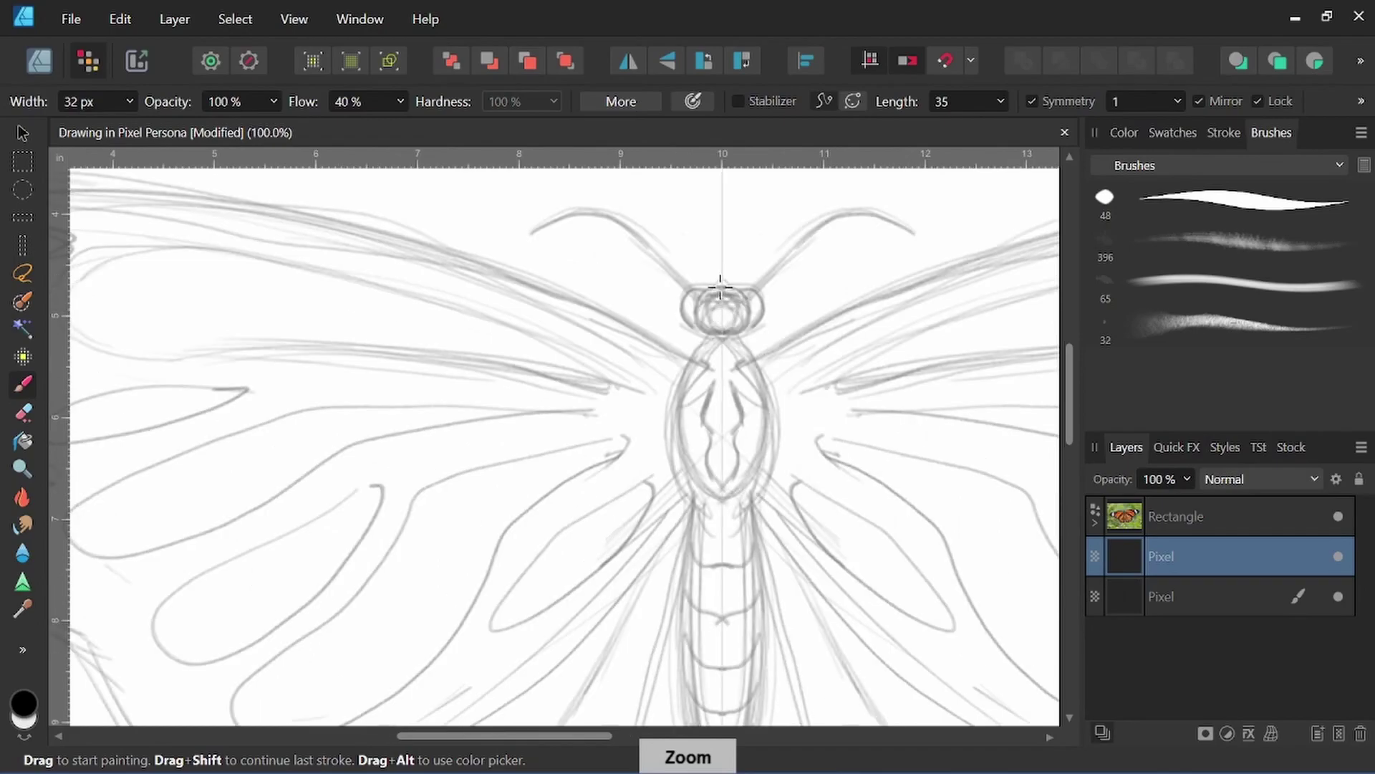
pyautogui.moveTo(720, 286)
pyautogui.mouseDown()
pyautogui.moveTo(694, 296)
pyautogui.moveTo(686, 322)
pyautogui.moveTo(712, 337)
pyautogui.mouseUp()
pyautogui.moveTo(702, 286)
pyautogui.mouseDown()
pyautogui.moveTo(684, 294)
pyautogui.moveTo(693, 331)
pyautogui.moveTo(684, 315)
pyautogui.moveTo(699, 290)
pyautogui.mouseUp()
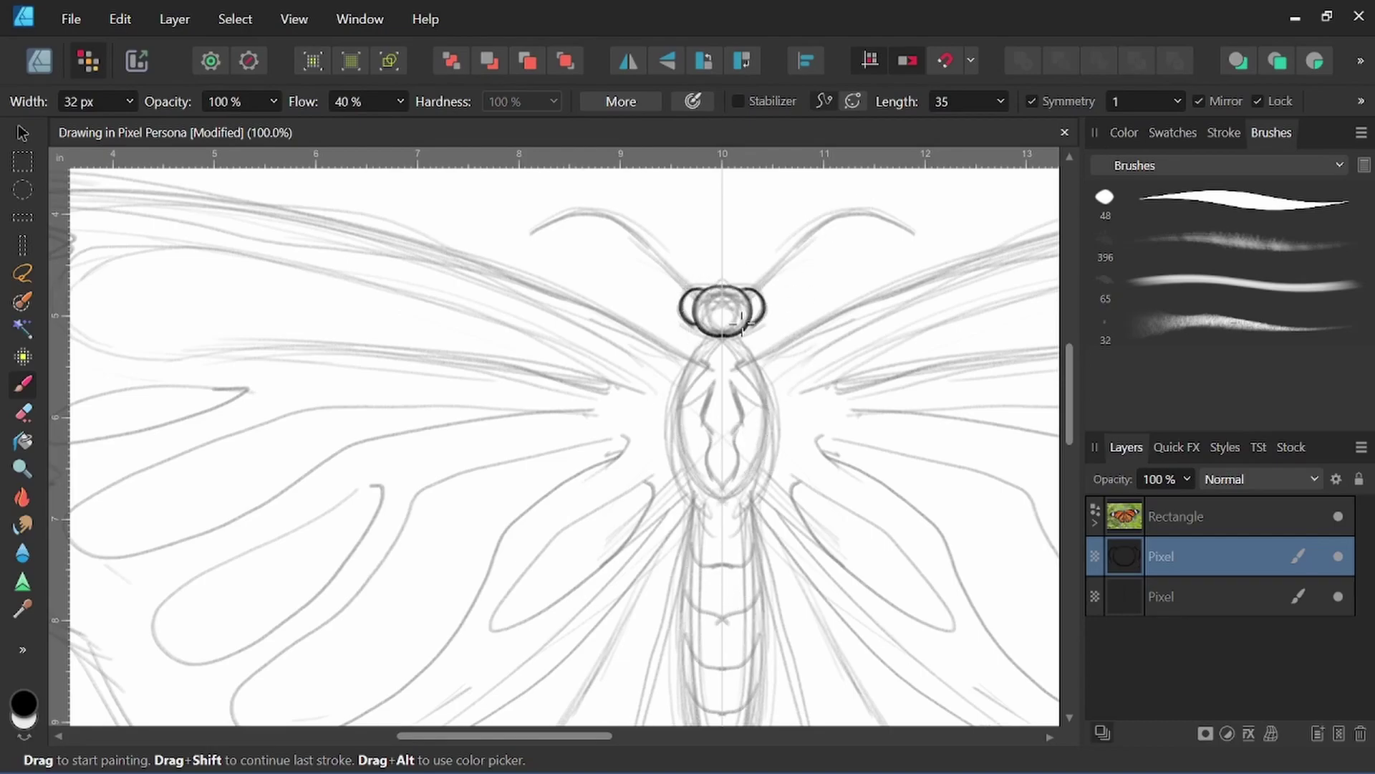
pyautogui.moveTo(525, 233)
pyautogui.mouseDown()
pyautogui.moveTo(595, 214)
pyautogui.moveTo(624, 226)
pyautogui.moveTo(690, 288)
pyautogui.mouseUp()
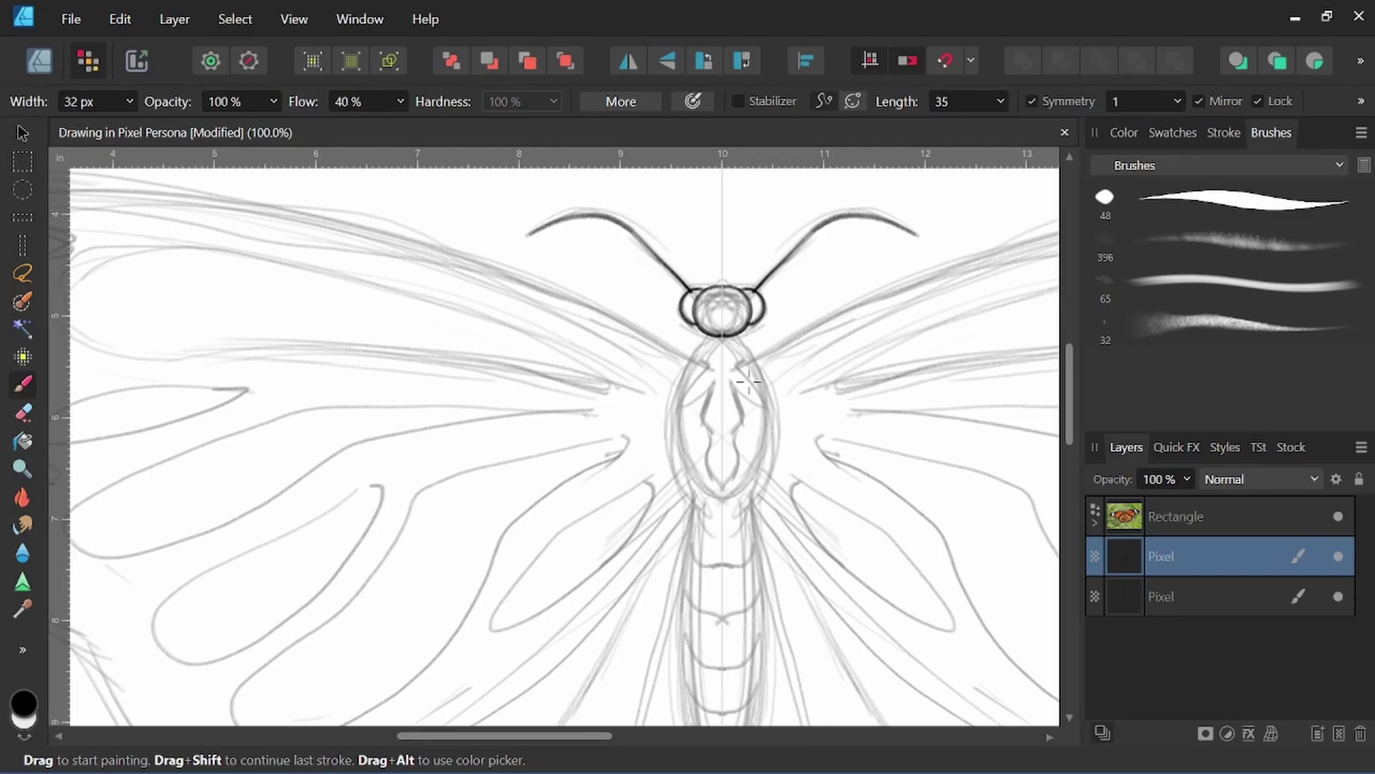
# Step: Ink the neck lines, lower thorax outline and abdomen outline down to its tip
pyautogui.press('space')
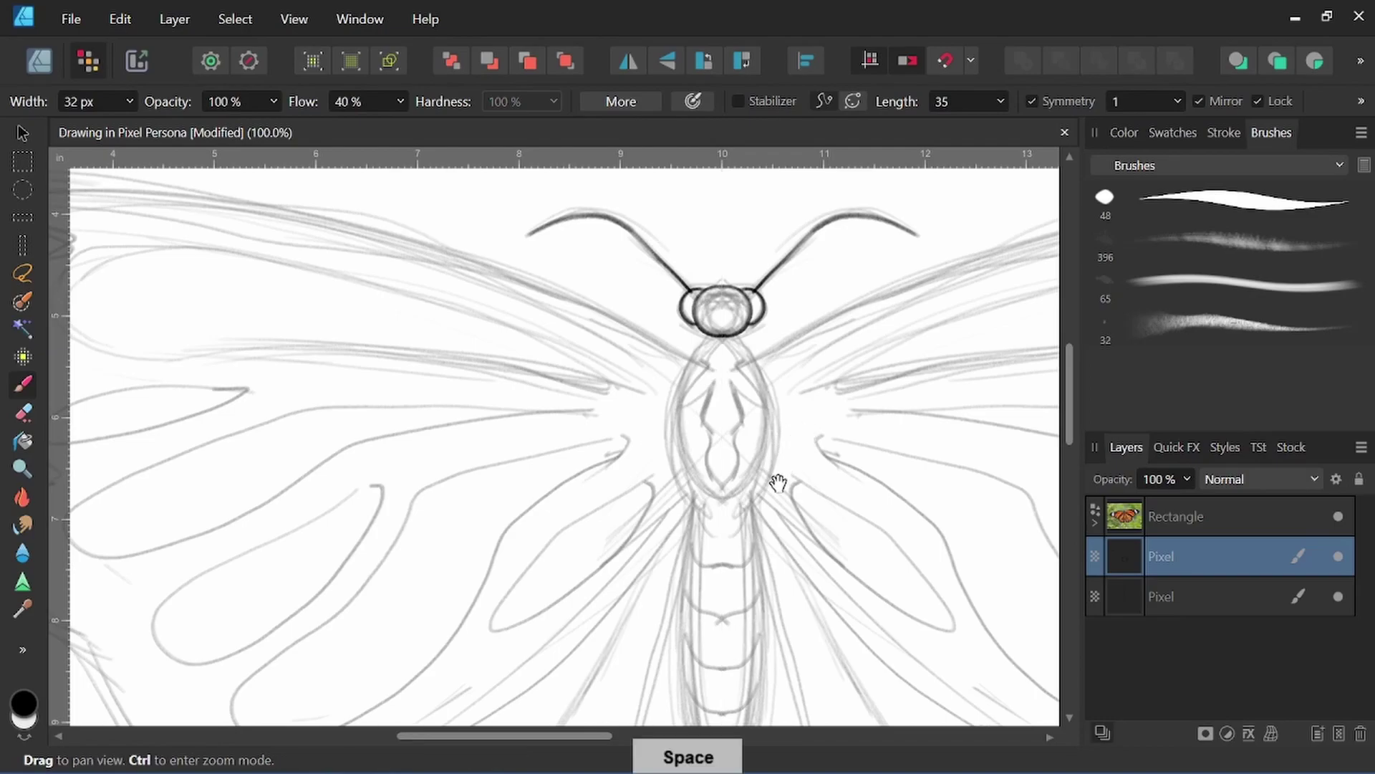
pyautogui.moveTo(777, 482); pyautogui.dragTo(535, 390)
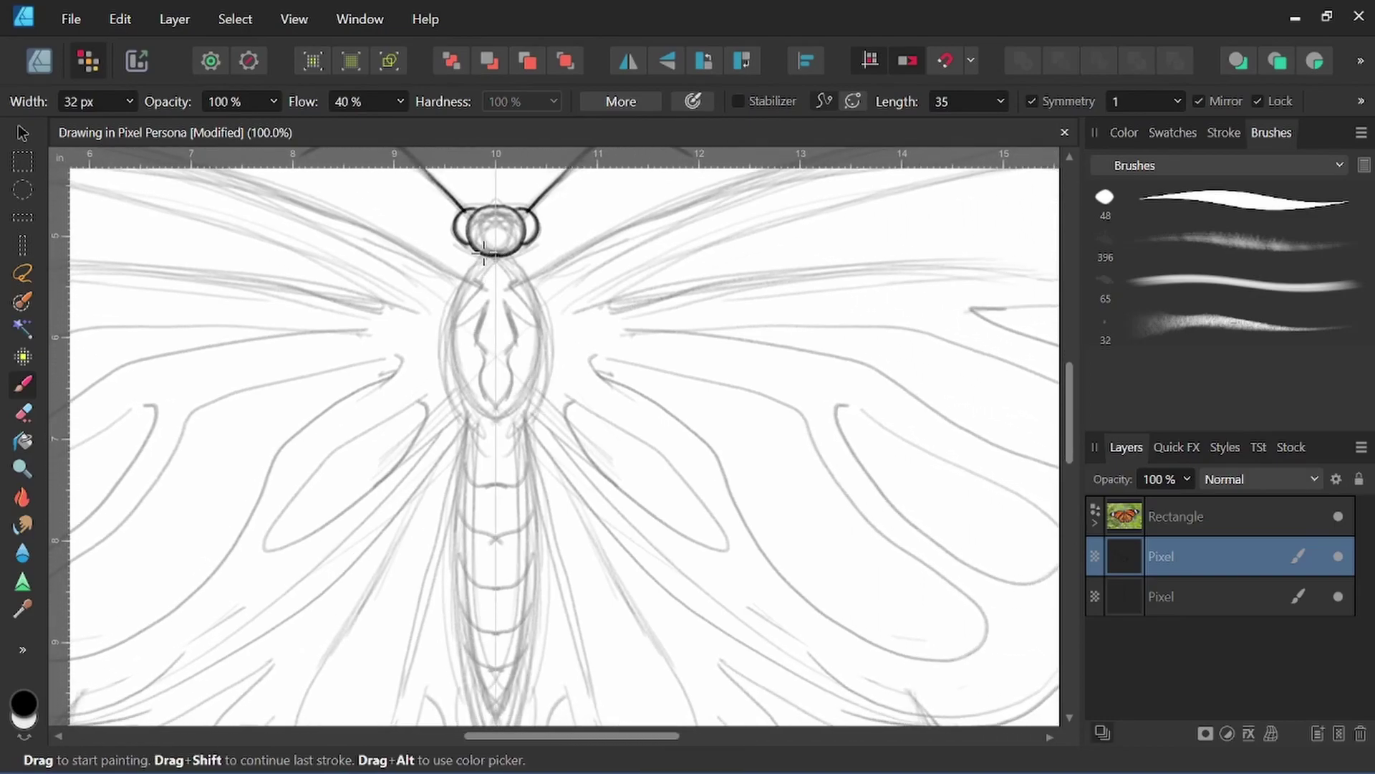
pyautogui.moveTo(478, 257)
pyautogui.mouseDown()
pyautogui.moveTo(451, 380)
pyautogui.moveTo(467, 414)
pyautogui.moveTo(454, 357)
pyautogui.moveTo(480, 250)
pyautogui.moveTo(457, 398)
pyautogui.moveTo(472, 421)
pyautogui.moveTo(513, 423)
pyautogui.moveTo(632, 347)
pyautogui.moveTo(574, 331)
pyautogui.mouseUp()
pyautogui.moveTo(432, 220)
pyautogui.mouseDown()
pyautogui.moveTo(428, 376)
pyautogui.moveTo(458, 548)
pyautogui.mouseUp()
pyautogui.moveTo(435, 307)
pyautogui.mouseDown()
pyautogui.moveTo(429, 429)
pyautogui.moveTo(467, 556)
pyautogui.mouseUp()
pyautogui.press('space')
pyautogui.scroll(5, 620, 501)
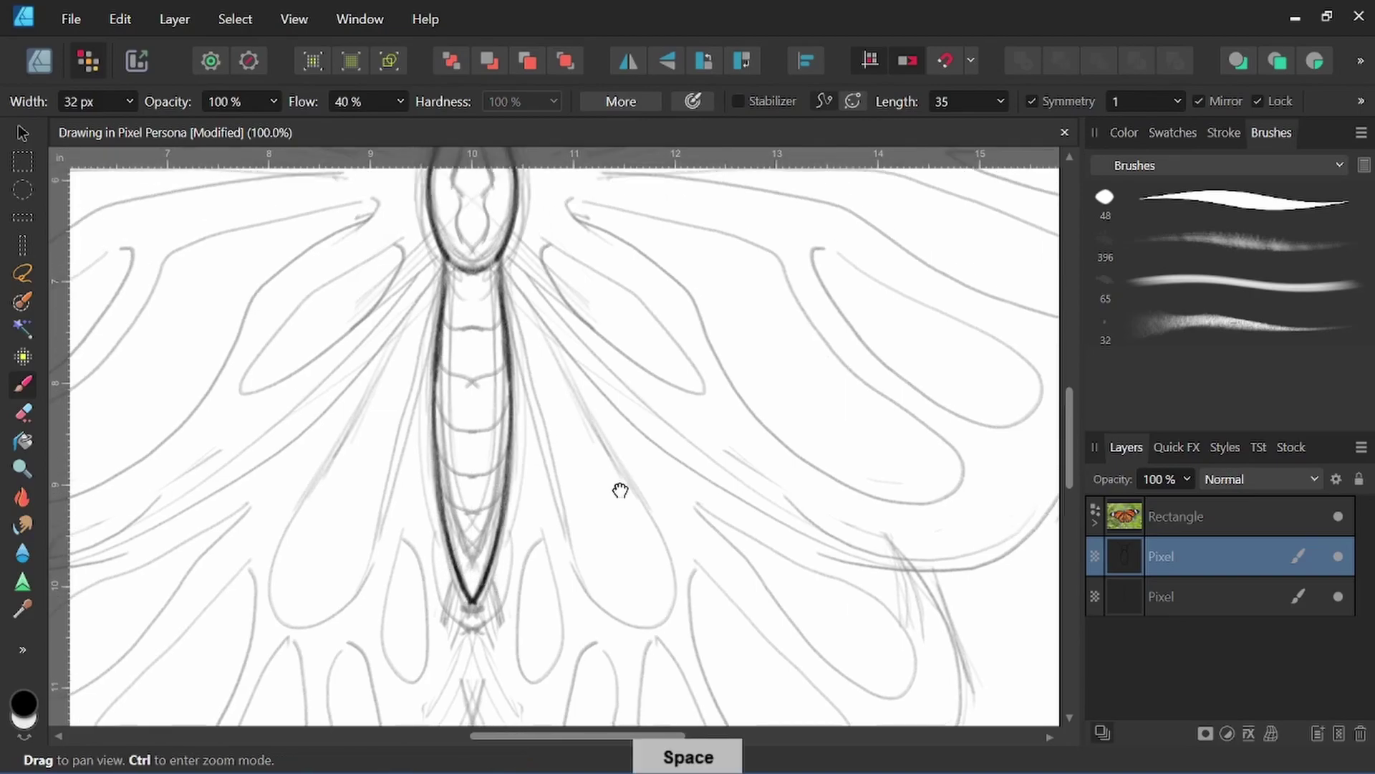
pyautogui.press('space')
pyautogui.moveTo(583, 301); pyautogui.dragTo(605, 326)
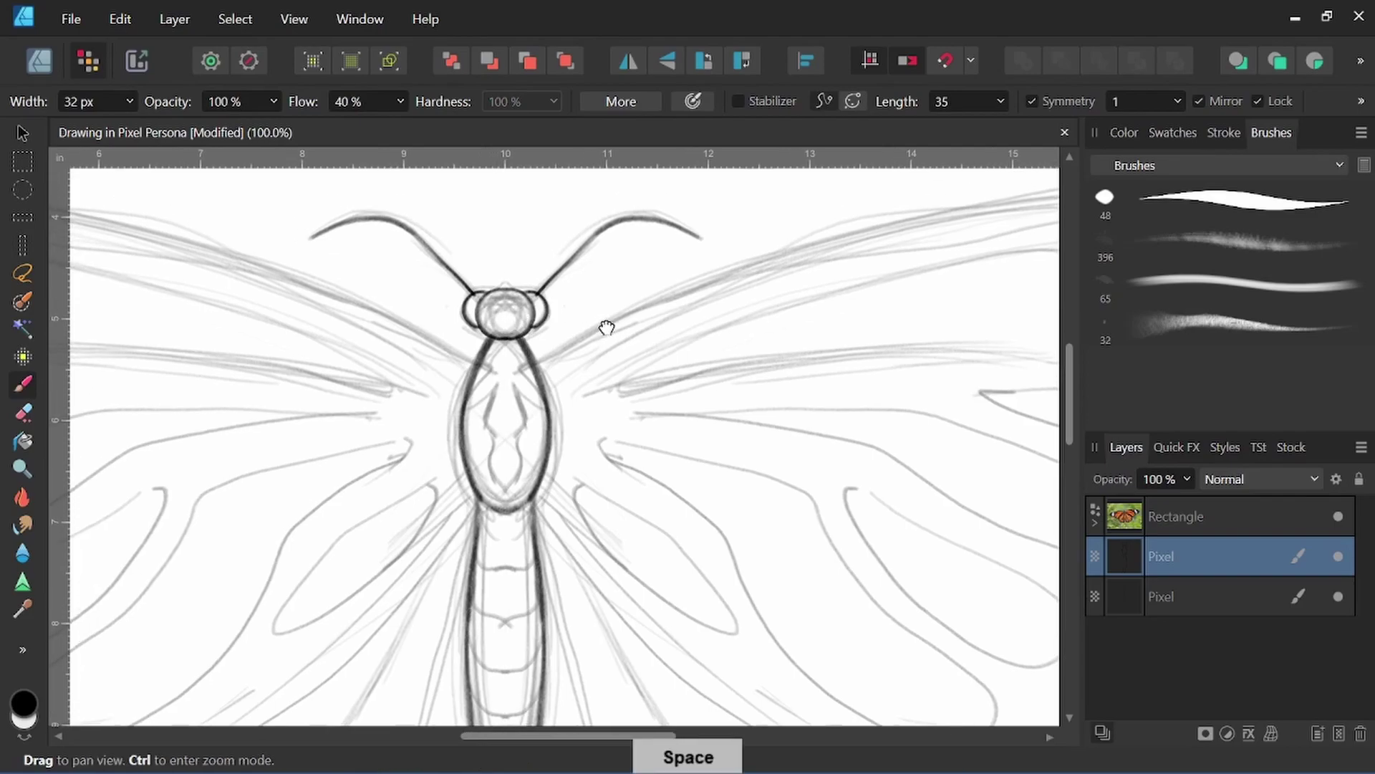
# Step: Draw small eye circles in the head and ink mirrored segment lines across neck and abdomen
pyautogui.moveTo(490, 299)
pyautogui.mouseDown()
pyautogui.moveTo(500, 292)
pyautogui.moveTo(495, 320)
pyautogui.moveTo(522, 323)
pyautogui.moveTo(509, 319)
pyautogui.moveTo(468, 403)
pyautogui.moveTo(493, 388)
pyautogui.moveTo(507, 495)
pyautogui.mouseUp()
pyautogui.hotkey('ctrl', 'z')
pyautogui.press('space')
pyautogui.moveTo(642, 534); pyautogui.dragTo(648, 305)
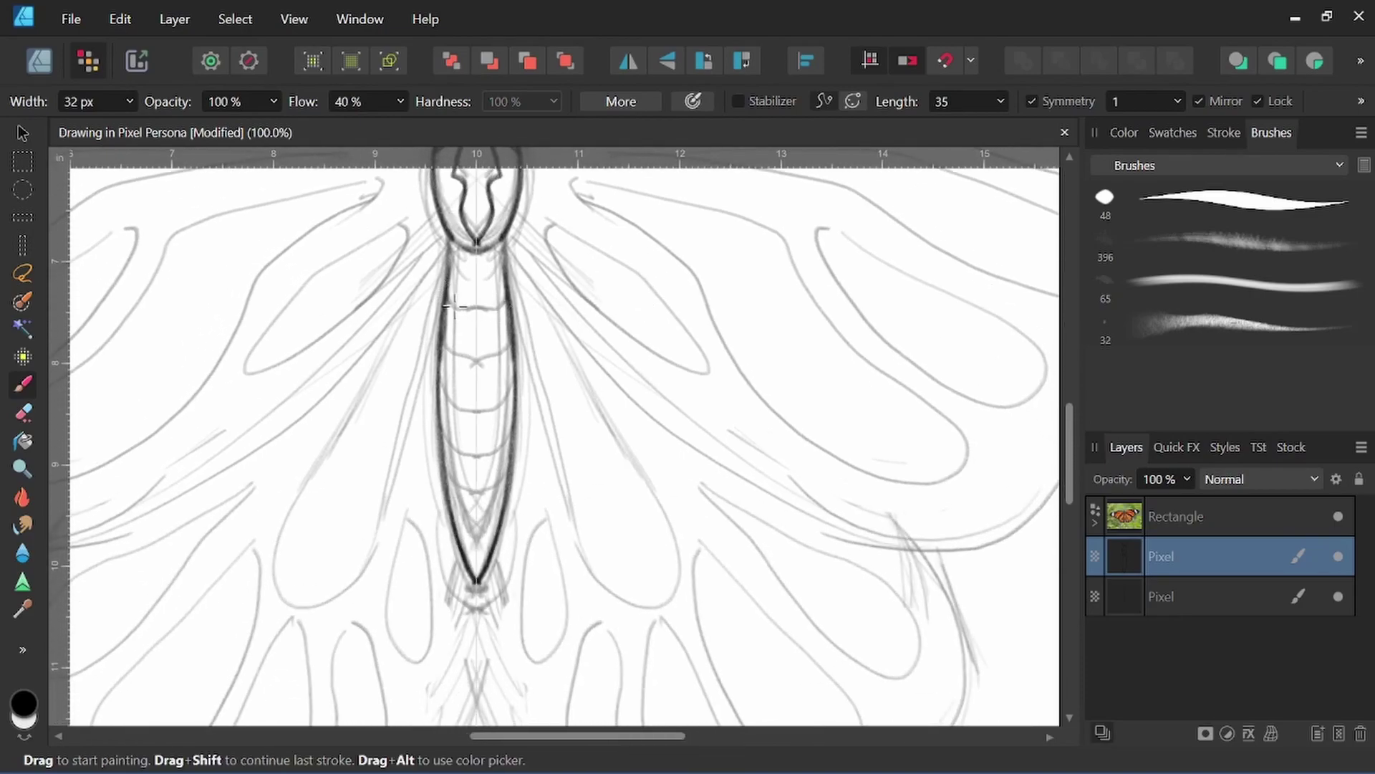
pyautogui.moveTo(453, 305); pyautogui.dragTo(476, 308)
pyautogui.moveTo(440, 356)
pyautogui.mouseDown()
pyautogui.moveTo(482, 357)
pyautogui.moveTo(441, 406)
pyautogui.moveTo(482, 406)
pyautogui.moveTo(450, 441)
pyautogui.moveTo(475, 457)
pyautogui.moveTo(445, 472)
pyautogui.moveTo(477, 494)
pyautogui.moveTo(458, 536)
pyautogui.moveTo(471, 545)
pyautogui.moveTo(460, 533)
pyautogui.mouseUp()
# Step: Darken the abdomen and thorax outlines on both sides, then zoom out to 75%
pyautogui.moveTo(624, 447); pyautogui.dragTo(645, 540)
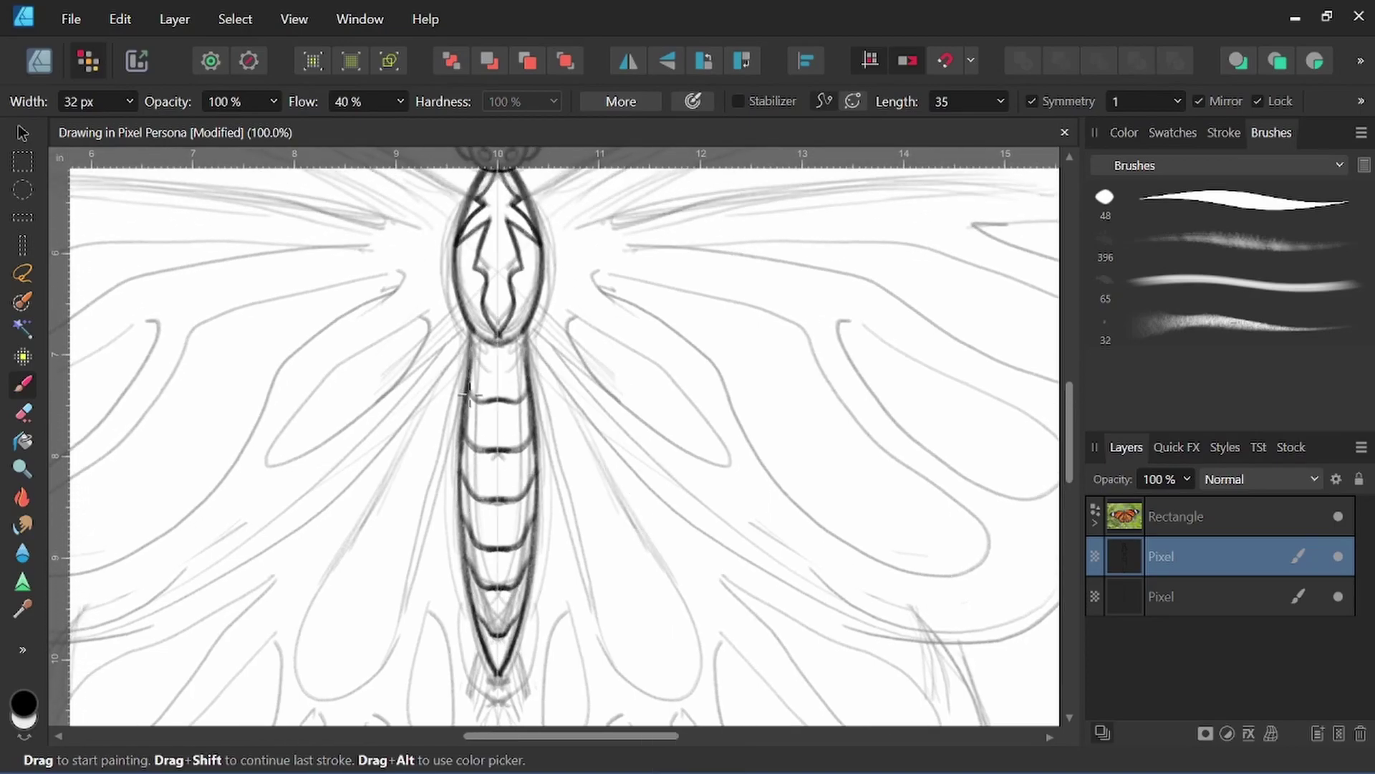
pyautogui.moveTo(474, 426)
pyautogui.mouseDown()
pyautogui.moveTo(474, 494)
pyautogui.moveTo(475, 398)
pyautogui.mouseUp()
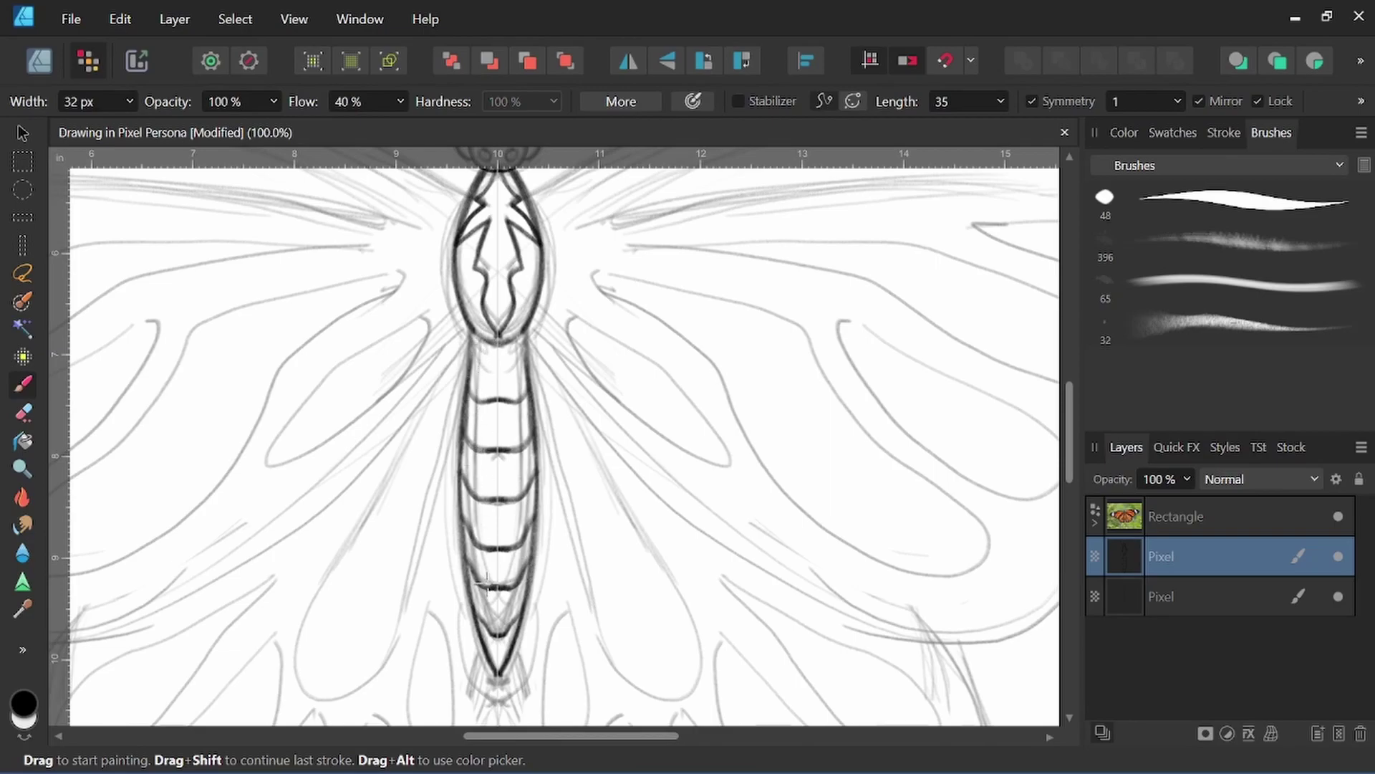
pyautogui.moveTo(489, 595)
pyautogui.mouseDown()
pyautogui.moveTo(484, 609)
pyautogui.moveTo(473, 453)
pyautogui.mouseUp()
pyautogui.press('space')
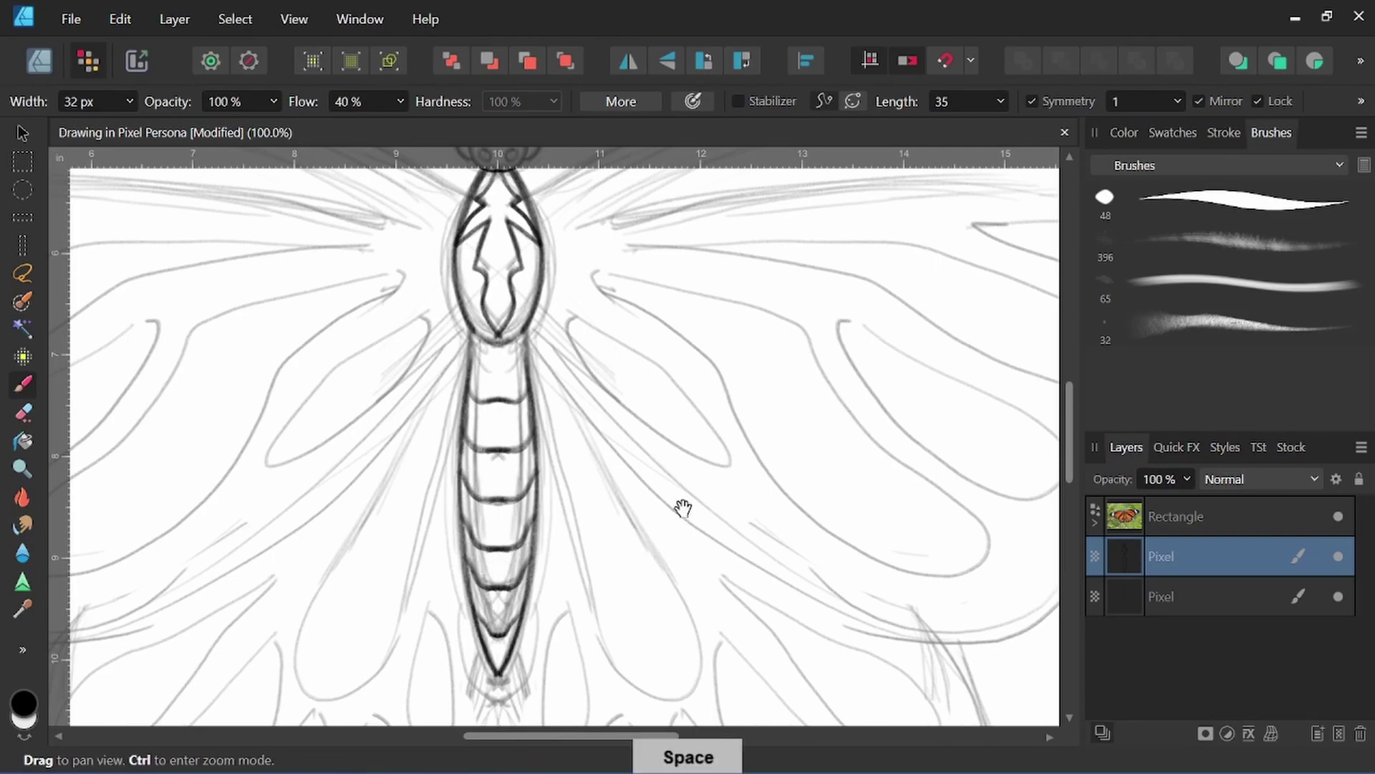
pyautogui.moveTo(651, 482); pyautogui.dragTo(623, 530)
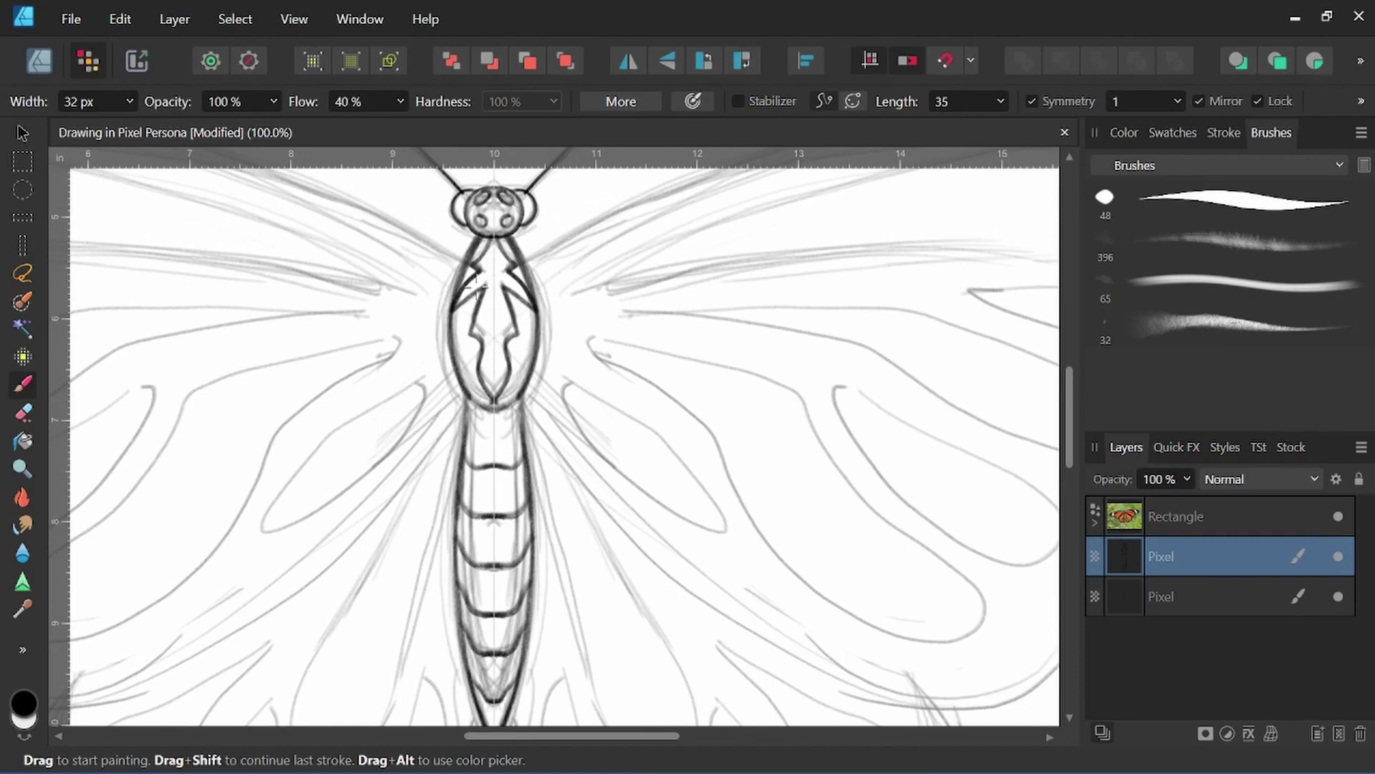
pyautogui.moveTo(474, 247)
pyautogui.mouseDown()
pyautogui.moveTo(464, 317)
pyautogui.moveTo(480, 393)
pyautogui.moveTo(467, 318)
pyautogui.moveTo(481, 250)
pyautogui.moveTo(467, 282)
pyautogui.mouseUp()
pyautogui.press('space')
pyautogui.moveTo(610, 448); pyautogui.dragTo(652, 424)
pyautogui.scroll(-1, 630, 408)
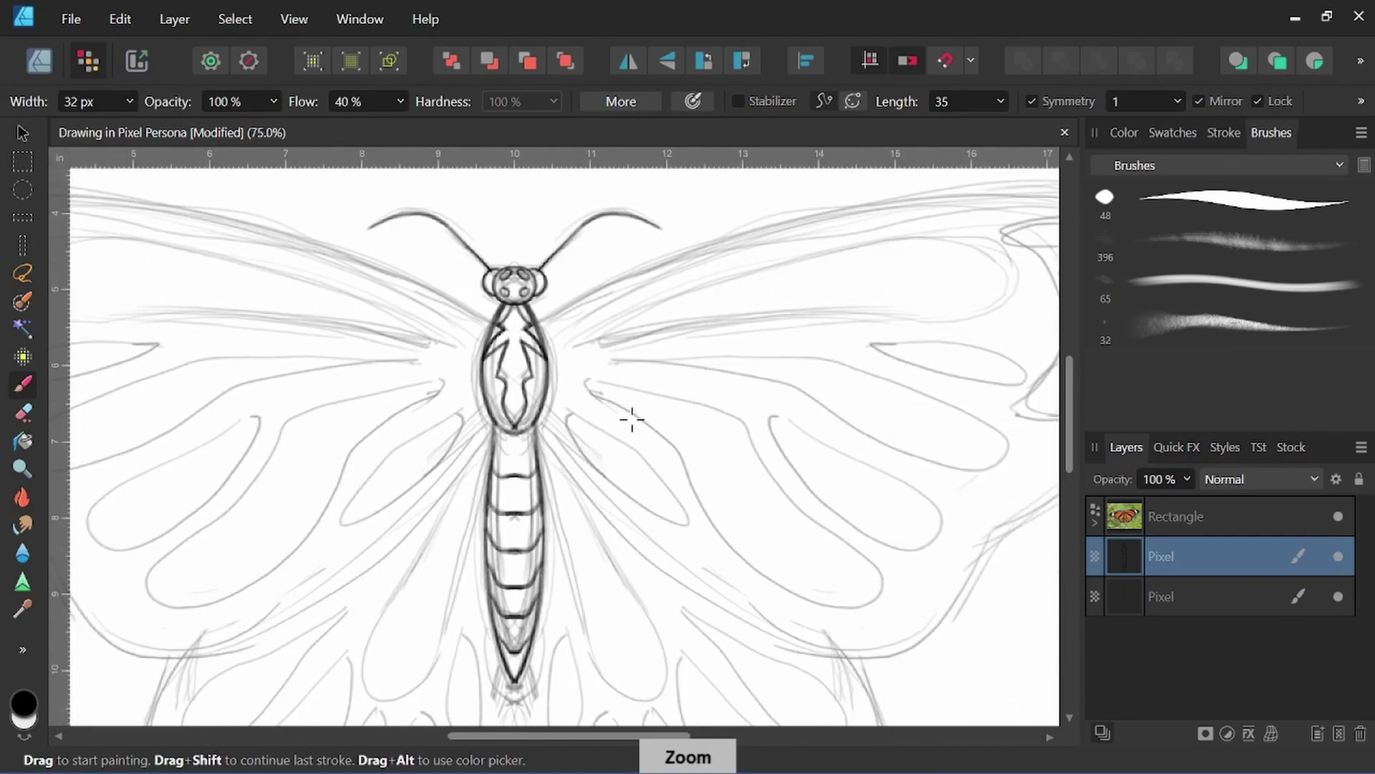
pyautogui.scroll(-1, 686, 374)
# Step: Ink the mirrored upper, lower and inner forewing edges from the thorax, redoing an overlong stroke
pyautogui.press('space')
pyautogui.moveTo(700, 371)
pyautogui.mouseDown()
pyautogui.moveTo(700, 556)
pyautogui.moveTo(713, 505)
pyautogui.moveTo(472, 473)
pyautogui.mouseUp()
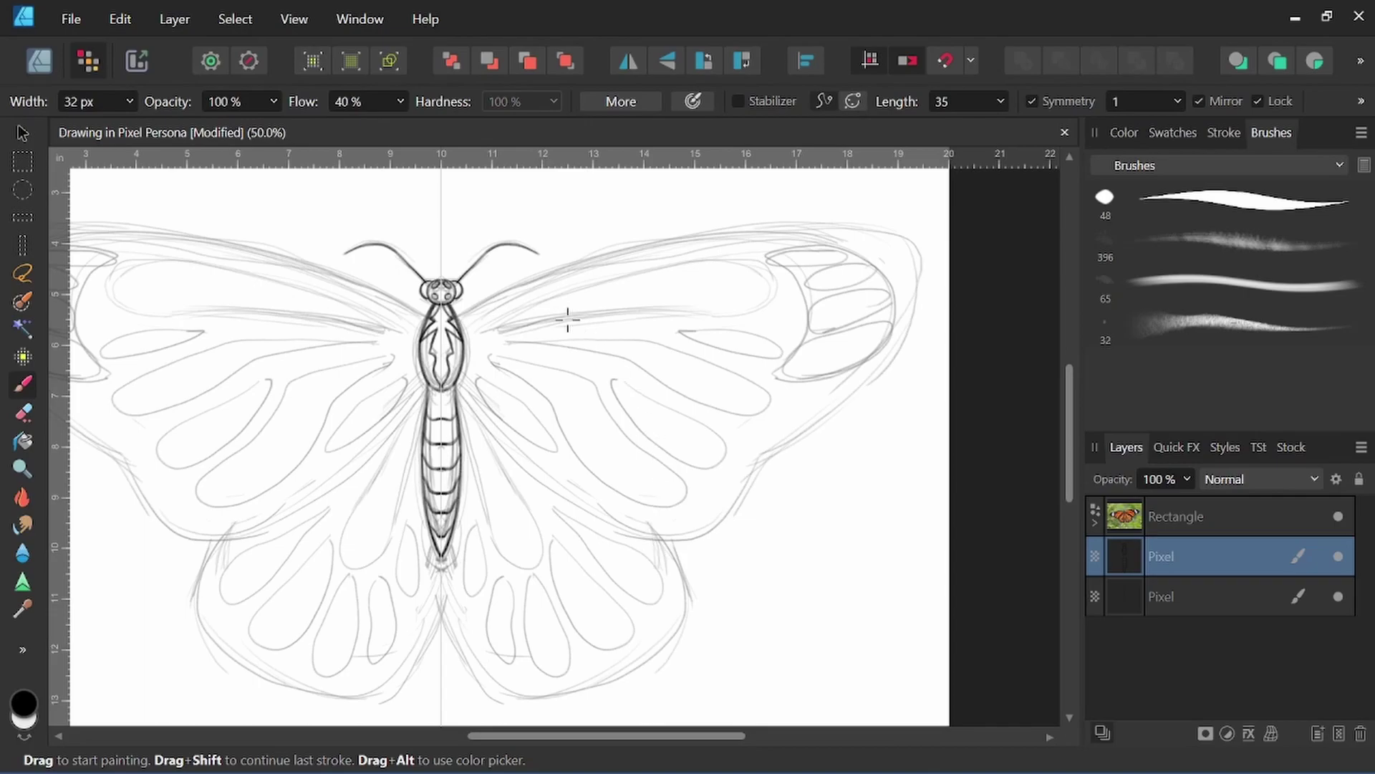
pyautogui.moveTo(460, 315)
pyautogui.mouseDown()
pyautogui.moveTo(523, 278)
pyautogui.moveTo(669, 242)
pyautogui.moveTo(914, 240)
pyautogui.mouseUp()
pyautogui.hotkey('ctrl', 'z')
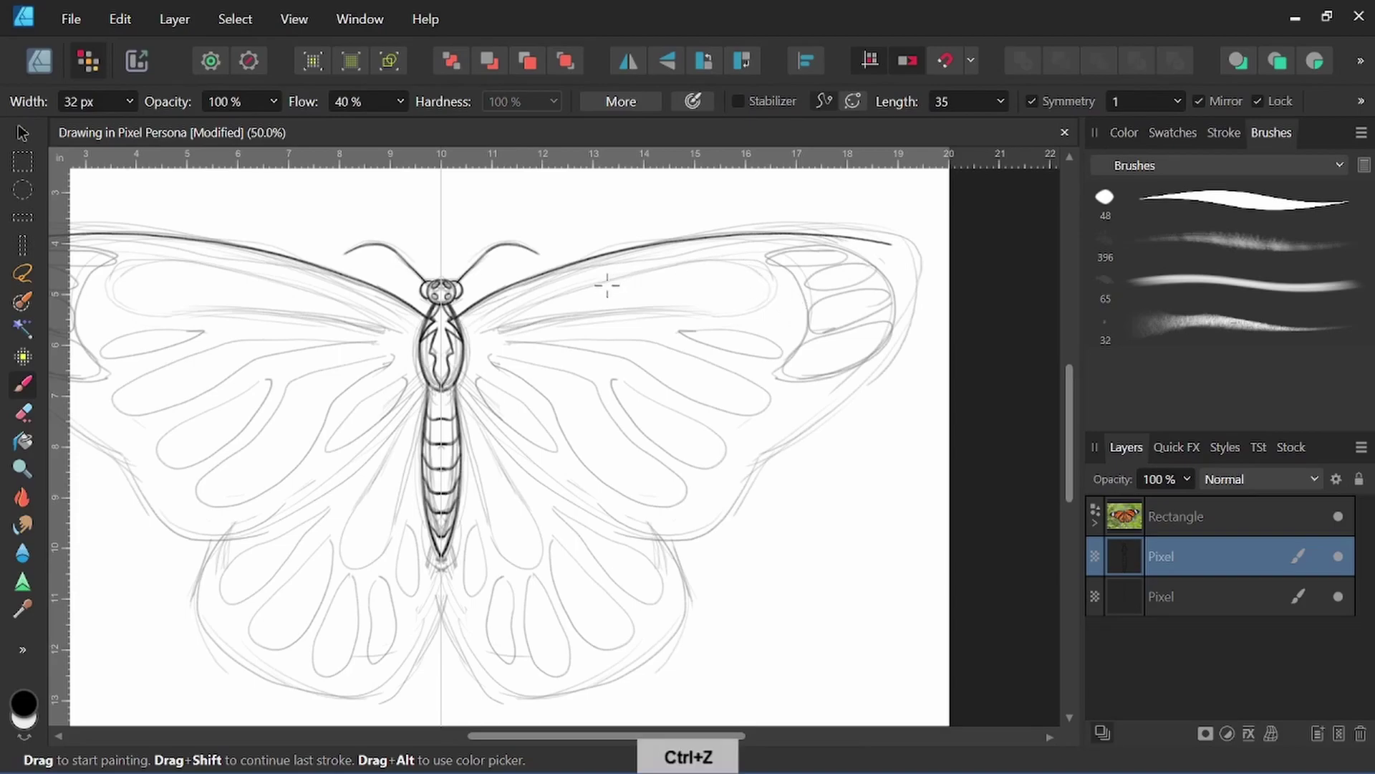
pyautogui.moveTo(460, 315)
pyautogui.mouseDown()
pyautogui.moveTo(623, 246)
pyautogui.moveTo(801, 226)
pyautogui.moveTo(884, 233)
pyautogui.moveTo(906, 241)
pyautogui.moveTo(920, 310)
pyautogui.moveTo(856, 412)
pyautogui.mouseUp()
pyautogui.moveTo(774, 452); pyautogui.dragTo(863, 398)
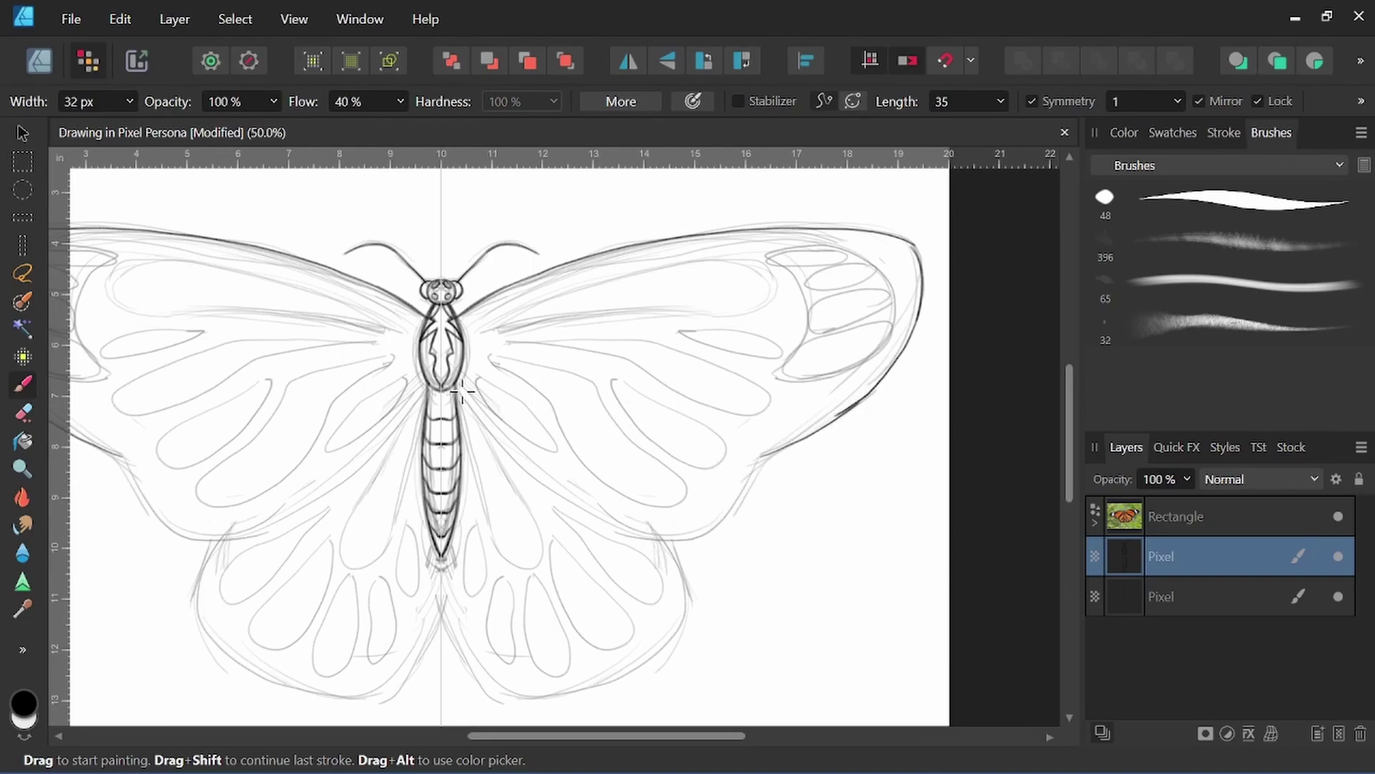
pyautogui.moveTo(464, 392)
pyautogui.mouseDown()
pyautogui.moveTo(518, 468)
pyautogui.moveTo(593, 523)
pyautogui.moveTo(705, 530)
pyautogui.moveTo(650, 538)
pyautogui.moveTo(667, 541)
pyautogui.moveTo(714, 533)
pyautogui.moveTo(760, 457)
pyautogui.moveTo(802, 439)
pyautogui.mouseUp()
# Step: Extend the abdomen tip lines downward and try another upper forewing edge, then undo it
pyautogui.press('space')
pyautogui.moveTo(814, 568); pyautogui.dragTo(774, 449)
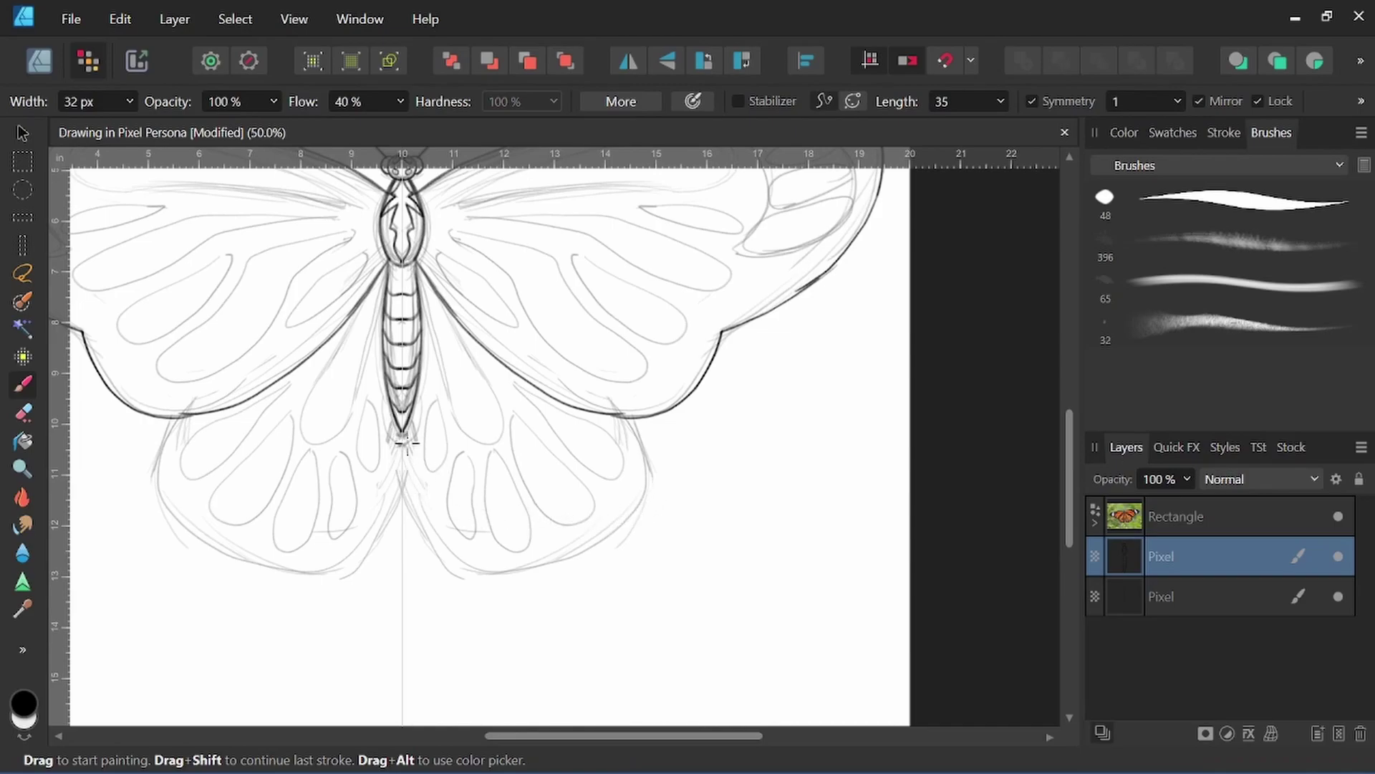
pyautogui.moveTo(404, 453)
pyautogui.mouseDown()
pyautogui.moveTo(461, 556)
pyautogui.moveTo(566, 566)
pyautogui.moveTo(497, 570)
pyautogui.moveTo(567, 556)
pyautogui.moveTo(622, 522)
pyautogui.moveTo(655, 477)
pyautogui.moveTo(649, 434)
pyautogui.moveTo(815, 538)
pyautogui.moveTo(840, 463)
pyautogui.moveTo(812, 493)
pyautogui.moveTo(829, 475)
pyautogui.moveTo(774, 485)
pyautogui.mouseUp()
pyautogui.press('space')
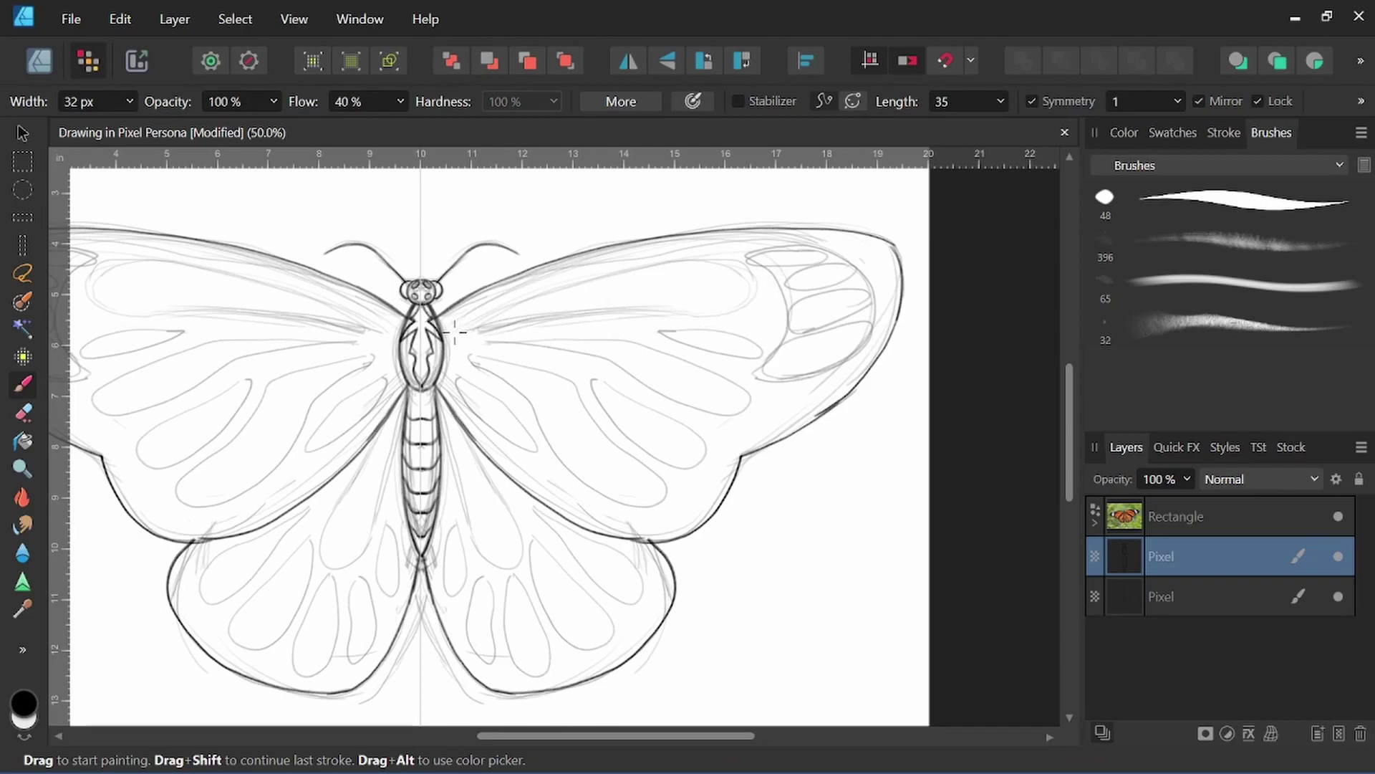
pyautogui.moveTo(459, 326)
pyautogui.mouseDown()
pyautogui.moveTo(678, 255)
pyautogui.moveTo(723, 260)
pyautogui.moveTo(755, 289)
pyautogui.moveTo(733, 319)
pyautogui.moveTo(451, 348)
pyautogui.mouseUp()
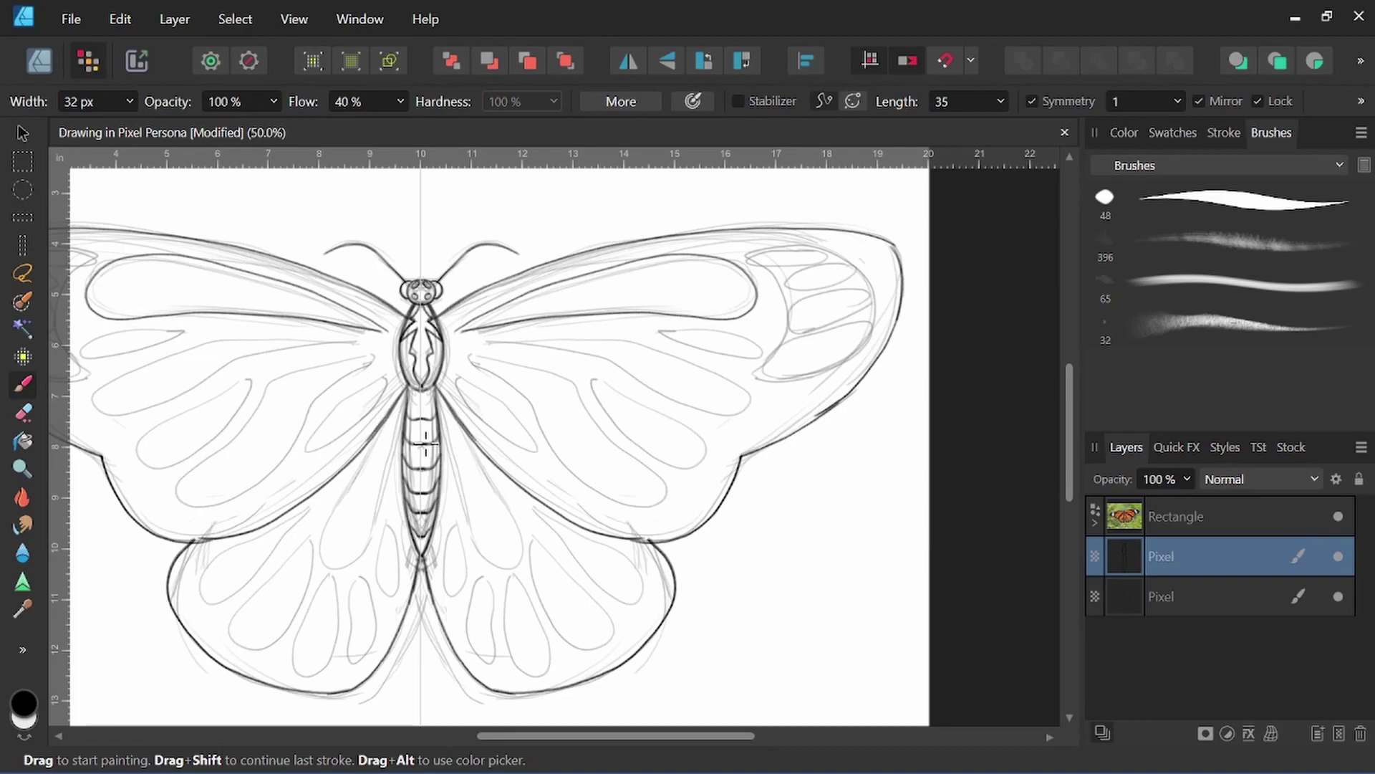
pyautogui.hotkey('ctrl', 'z')
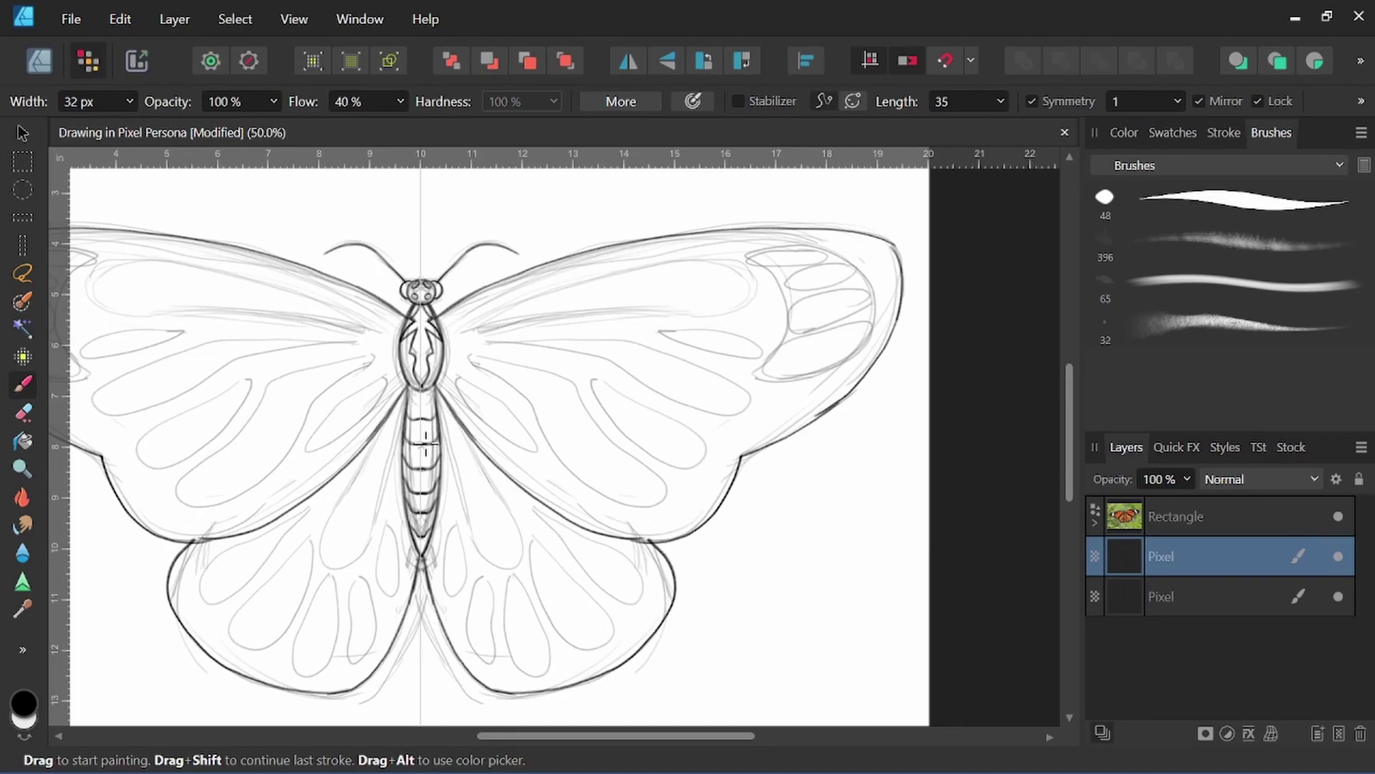
# Step: On a new pixel layer, draw the long forewing top cell, its tip loop and small tip oval
pyautogui.click(1339, 733)
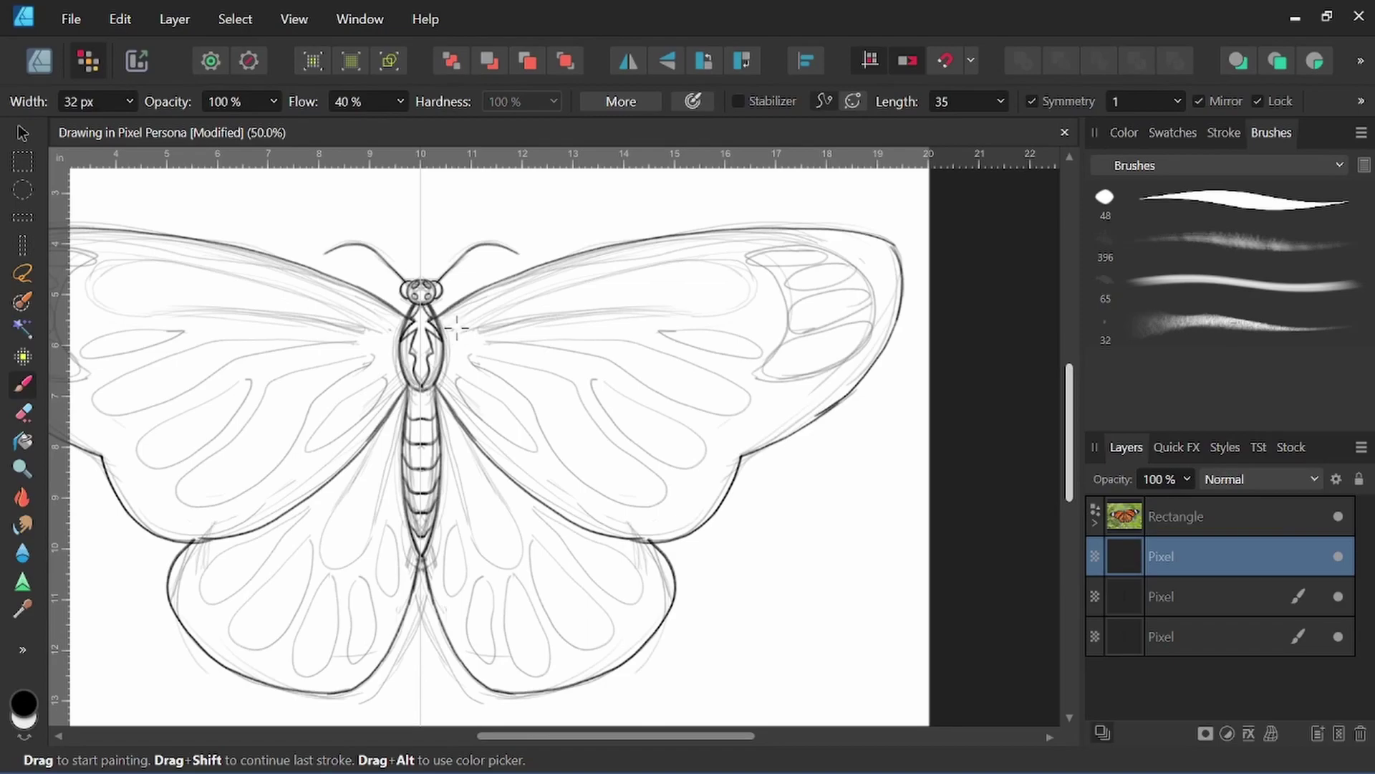
pyautogui.moveTo(457, 327)
pyautogui.mouseDown()
pyautogui.moveTo(655, 260)
pyautogui.moveTo(748, 276)
pyautogui.moveTo(751, 301)
pyautogui.moveTo(710, 319)
pyautogui.moveTo(469, 323)
pyautogui.mouseUp()
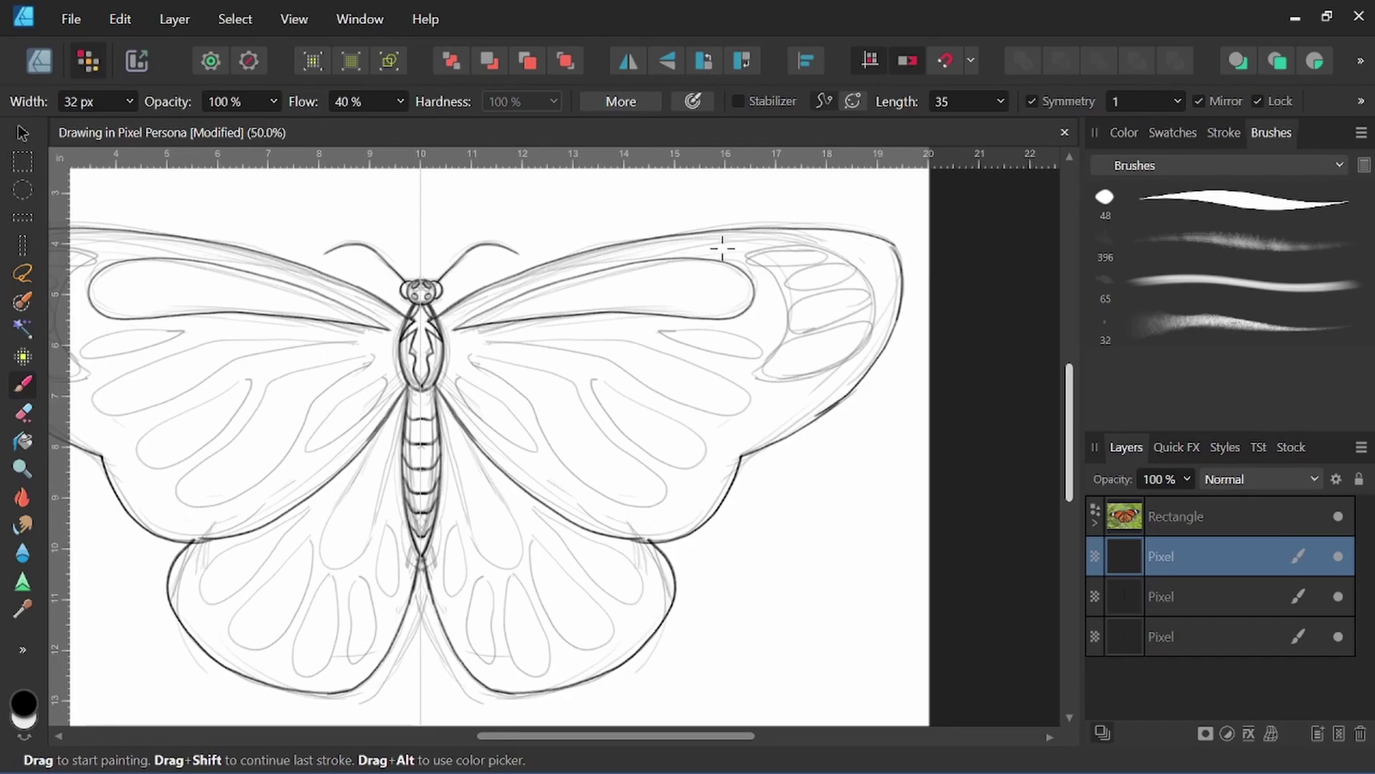
pyautogui.moveTo(708, 245)
pyautogui.mouseDown()
pyautogui.moveTo(776, 239)
pyautogui.moveTo(706, 245)
pyautogui.moveTo(803, 244)
pyautogui.moveTo(828, 260)
pyautogui.moveTo(745, 267)
pyautogui.mouseUp()
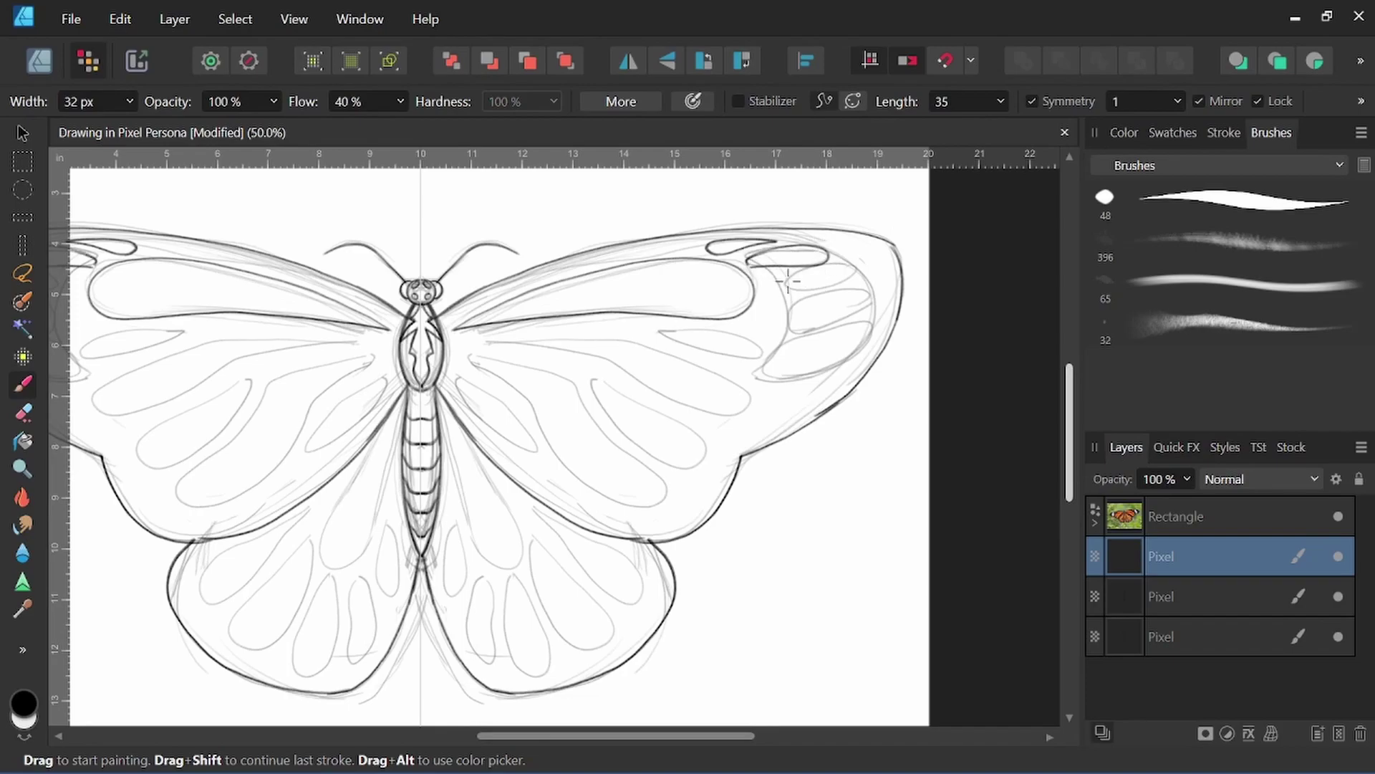
pyautogui.moveTo(863, 277)
pyautogui.mouseDown()
pyautogui.moveTo(791, 295)
pyautogui.moveTo(861, 279)
pyautogui.moveTo(796, 306)
pyautogui.moveTo(876, 295)
pyautogui.moveTo(851, 330)
pyautogui.mouseUp()
pyautogui.press('space')
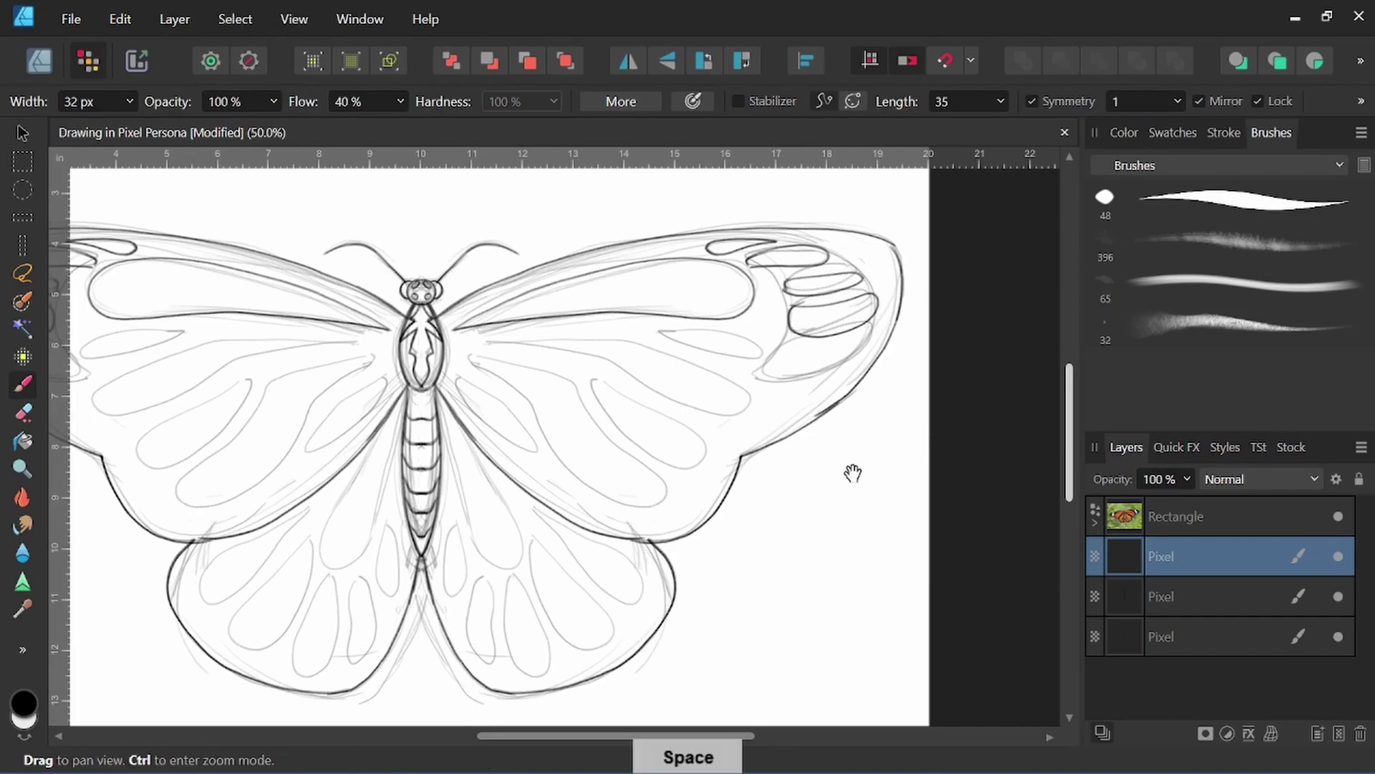
pyautogui.moveTo(870, 328)
pyautogui.mouseDown()
pyautogui.moveTo(778, 354)
pyautogui.moveTo(761, 381)
pyautogui.moveTo(812, 390)
pyautogui.moveTo(889, 323)
pyautogui.mouseUp()
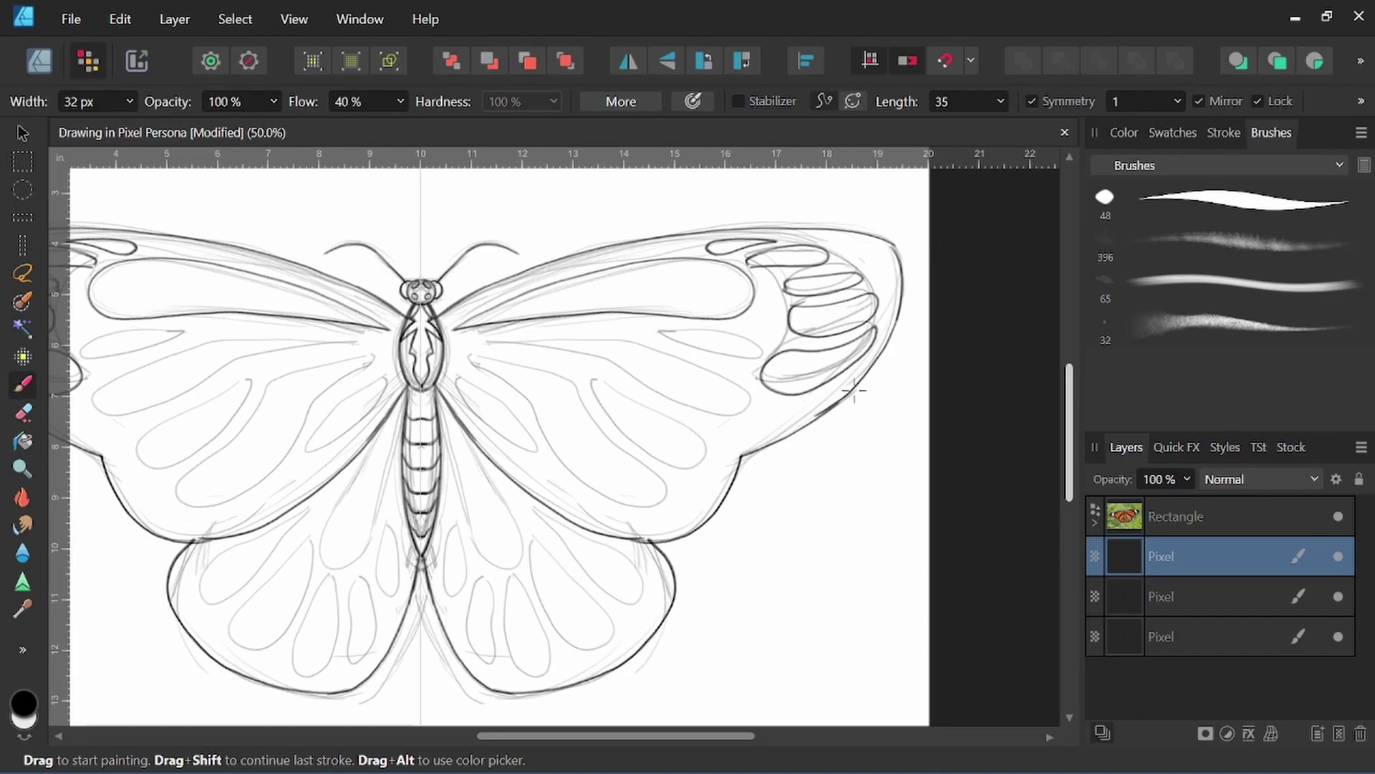
pyautogui.moveTo(800, 402)
pyautogui.mouseDown()
pyautogui.moveTo(759, 414)
pyautogui.moveTo(764, 426)
pyautogui.moveTo(834, 398)
pyautogui.mouseUp()
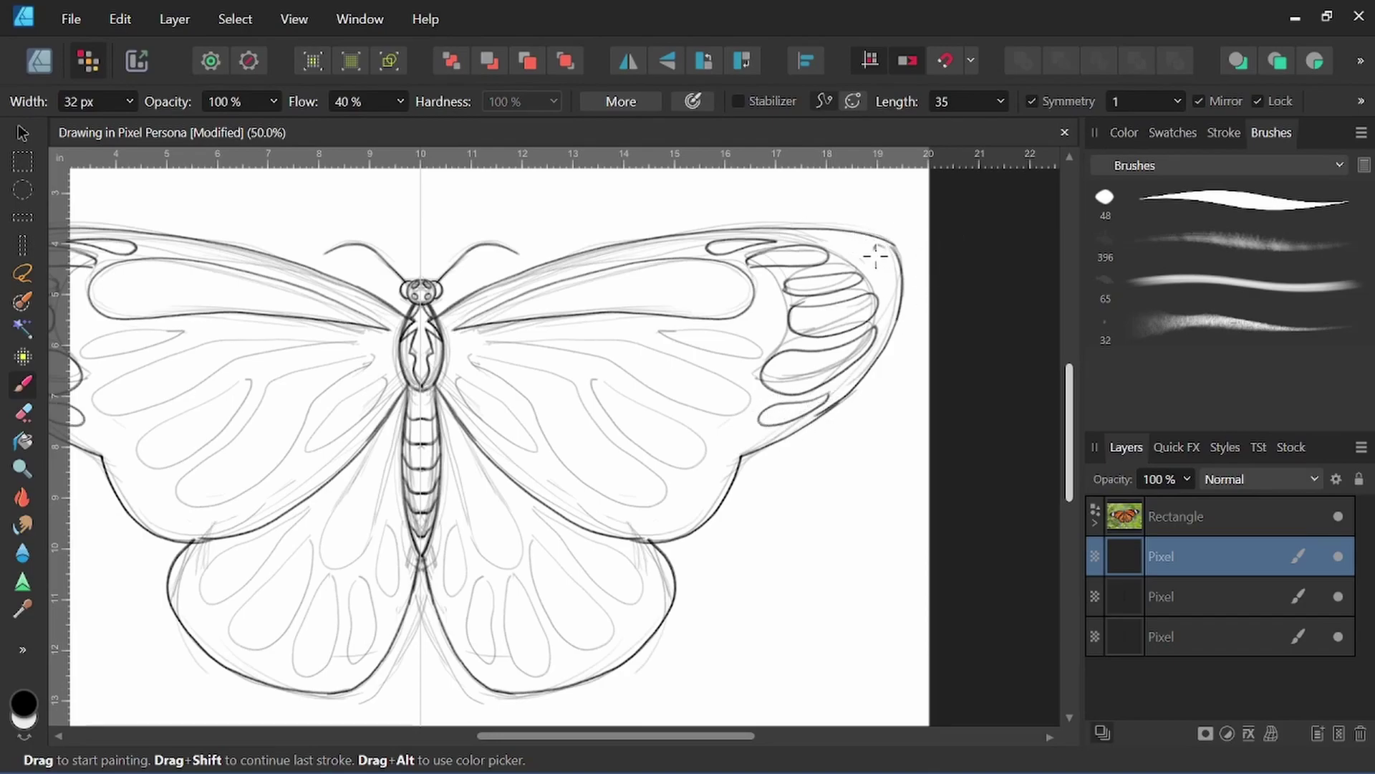
pyautogui.moveTo(866, 250); pyautogui.dragTo(862, 243)
# Step: Ink mirrored forewing veins running from below the upper cells toward the outer edge
pyautogui.press('space')
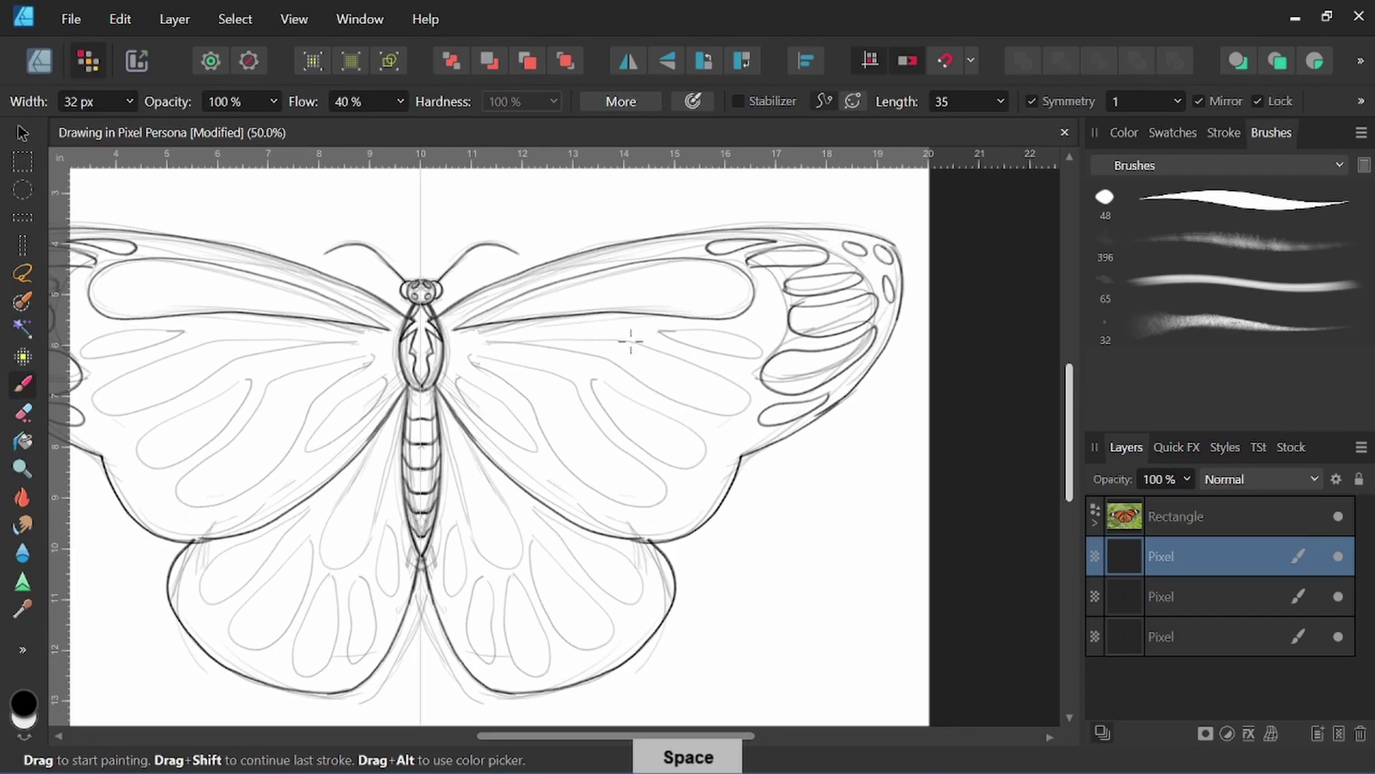
pyautogui.moveTo(681, 324)
pyautogui.mouseDown()
pyautogui.moveTo(751, 333)
pyautogui.moveTo(766, 350)
pyautogui.moveTo(722, 358)
pyautogui.moveTo(625, 328)
pyautogui.mouseUp()
pyautogui.press('space')
pyautogui.moveTo(787, 546)
pyautogui.mouseDown()
pyautogui.moveTo(751, 499)
pyautogui.moveTo(758, 445)
pyautogui.mouseUp()
pyautogui.moveTo(428, 284)
pyautogui.mouseDown()
pyautogui.moveTo(556, 275)
pyautogui.moveTo(716, 307)
pyautogui.mouseUp()
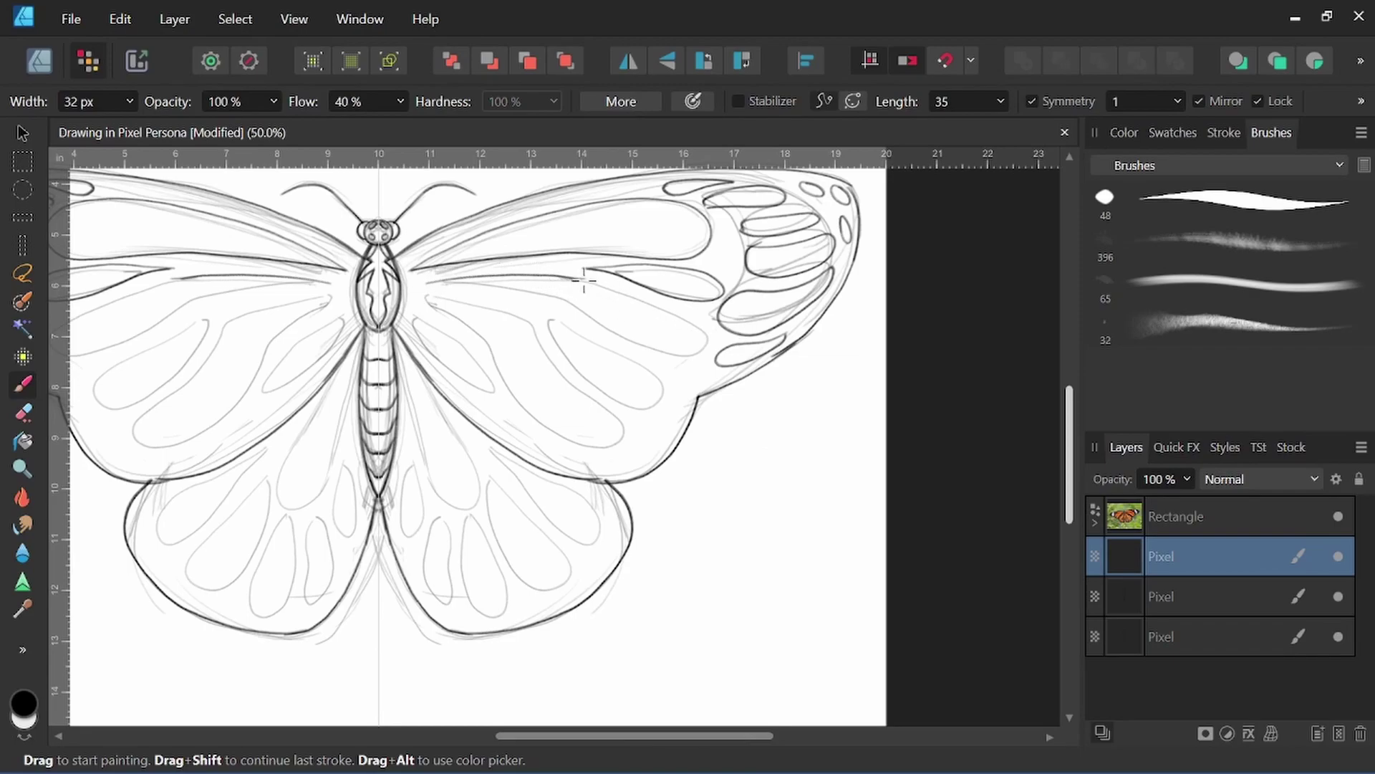
pyautogui.moveTo(586, 279)
pyautogui.mouseDown()
pyautogui.moveTo(701, 328)
pyautogui.moveTo(703, 354)
pyautogui.moveTo(650, 352)
pyautogui.moveTo(537, 295)
pyautogui.moveTo(437, 287)
pyautogui.mouseUp()
pyautogui.moveTo(738, 324); pyautogui.dragTo(904, 534)
# Step: Toggle the ink layer's visibility to compare, then draw more forewing cell lines and a hook mark
pyautogui.click(1338, 556)
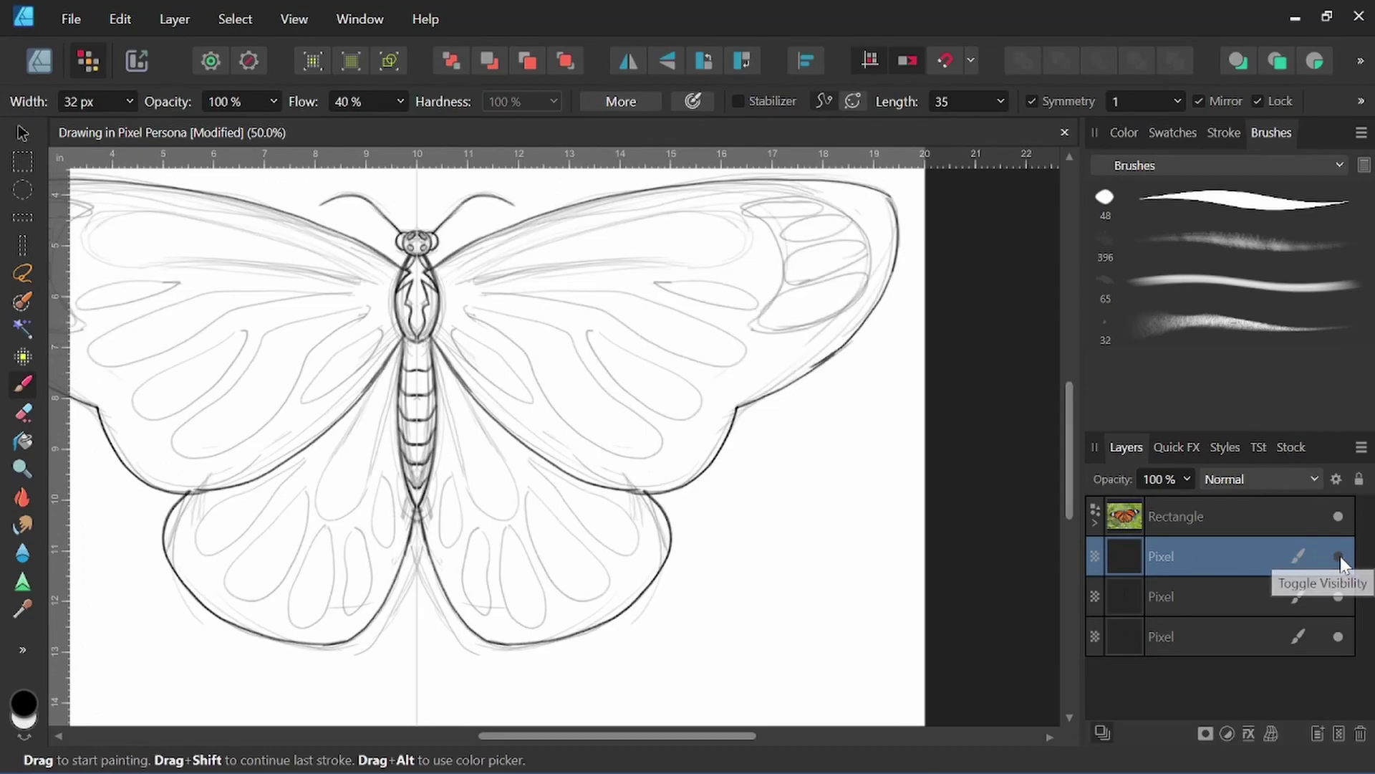
pyautogui.click(1338, 556)
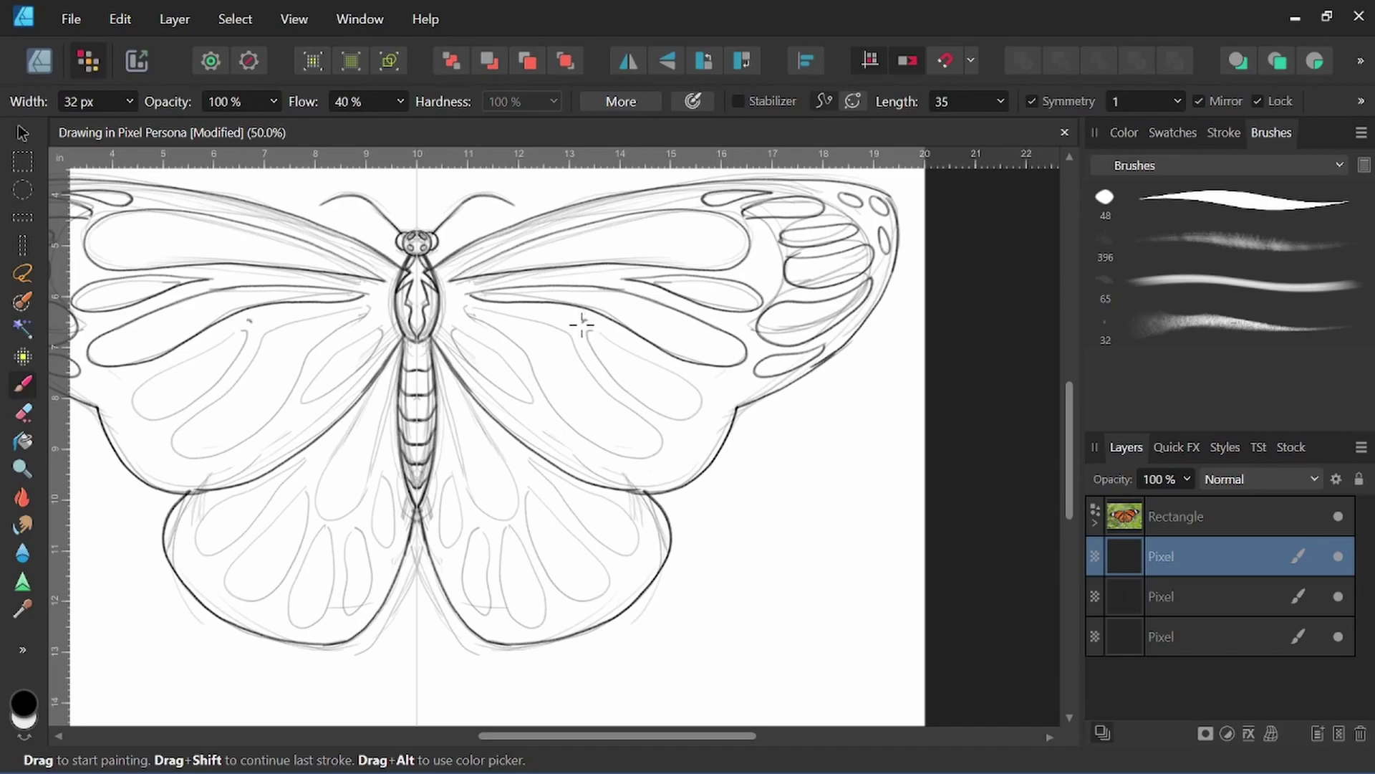
pyautogui.moveTo(582, 326)
pyautogui.mouseDown()
pyautogui.moveTo(613, 386)
pyautogui.moveTo(644, 408)
pyautogui.moveTo(685, 421)
pyautogui.moveTo(706, 405)
pyautogui.moveTo(695, 380)
pyautogui.moveTo(592, 324)
pyautogui.mouseUp()
pyautogui.moveTo(470, 324)
pyautogui.mouseDown()
pyautogui.moveTo(523, 351)
pyautogui.moveTo(598, 448)
pyautogui.moveTo(652, 451)
pyautogui.moveTo(572, 334)
pyautogui.moveTo(466, 302)
pyautogui.moveTo(468, 355)
pyautogui.moveTo(453, 331)
pyautogui.moveTo(465, 360)
pyautogui.moveTo(529, 408)
pyautogui.moveTo(520, 374)
pyautogui.moveTo(456, 326)
pyautogui.mouseUp()
pyautogui.moveTo(537, 425)
pyautogui.mouseDown()
pyautogui.moveTo(573, 453)
pyautogui.moveTo(559, 412)
pyautogui.moveTo(588, 465)
pyautogui.moveTo(635, 477)
pyautogui.moveTo(578, 452)
pyautogui.moveTo(688, 468)
pyautogui.moveTo(651, 474)
pyautogui.moveTo(693, 455)
pyautogui.moveTo(734, 396)
pyautogui.mouseUp()
# Step: Add small mirrored ovals along the forewing top edges
pyautogui.press('space')
pyautogui.moveTo(795, 578); pyautogui.dragTo(837, 629)
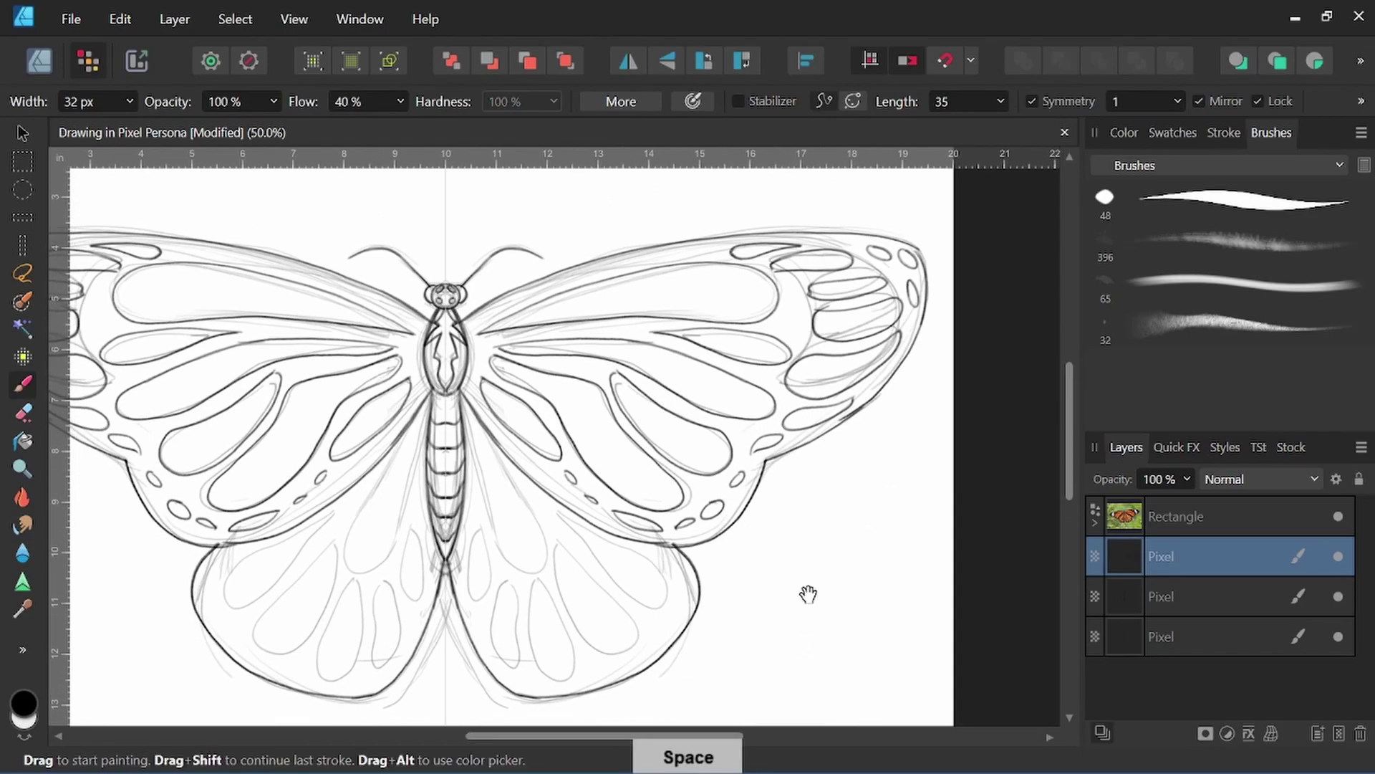
pyautogui.press('space')
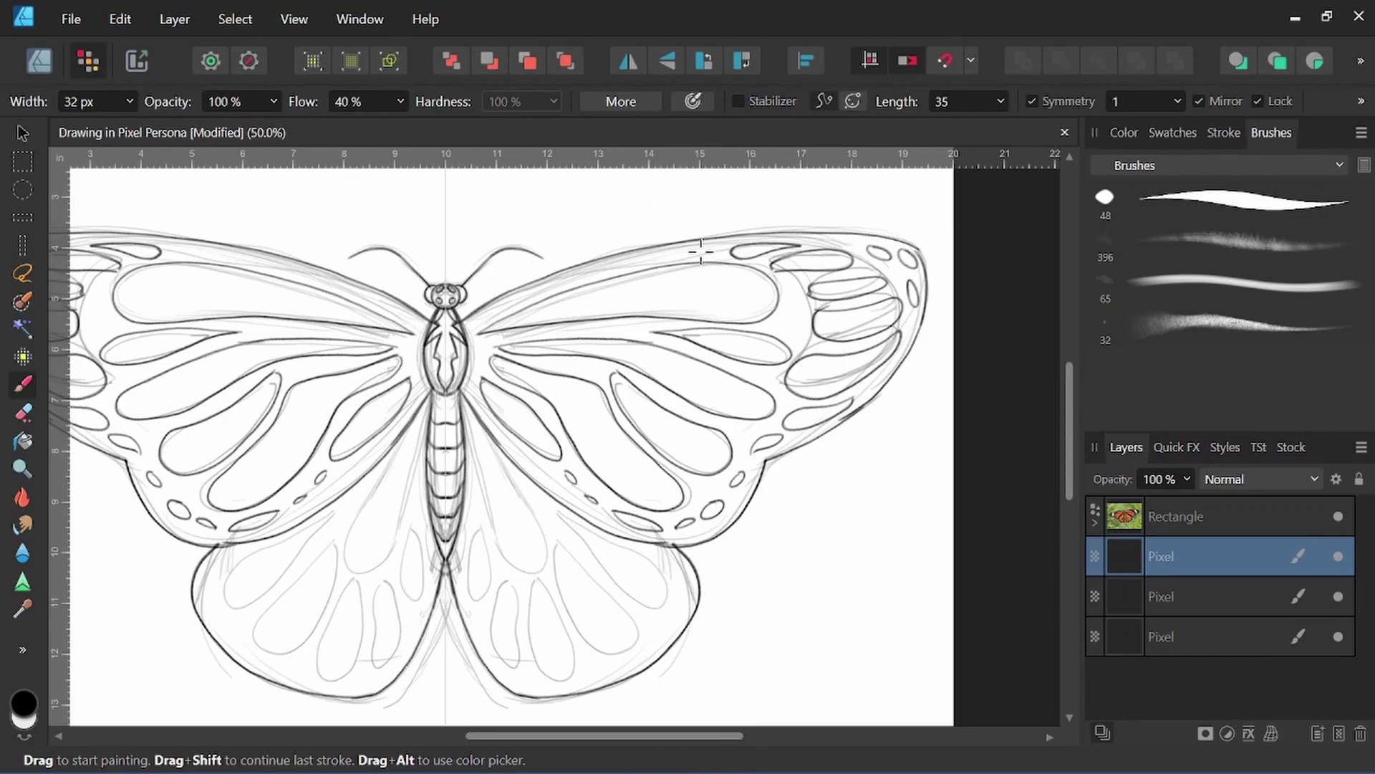
pyautogui.moveTo(702, 252)
pyautogui.mouseDown()
pyautogui.moveTo(641, 259)
pyautogui.moveTo(662, 256)
pyautogui.mouseUp()
pyautogui.press('space')
pyautogui.moveTo(737, 604); pyautogui.dragTo(786, 424)
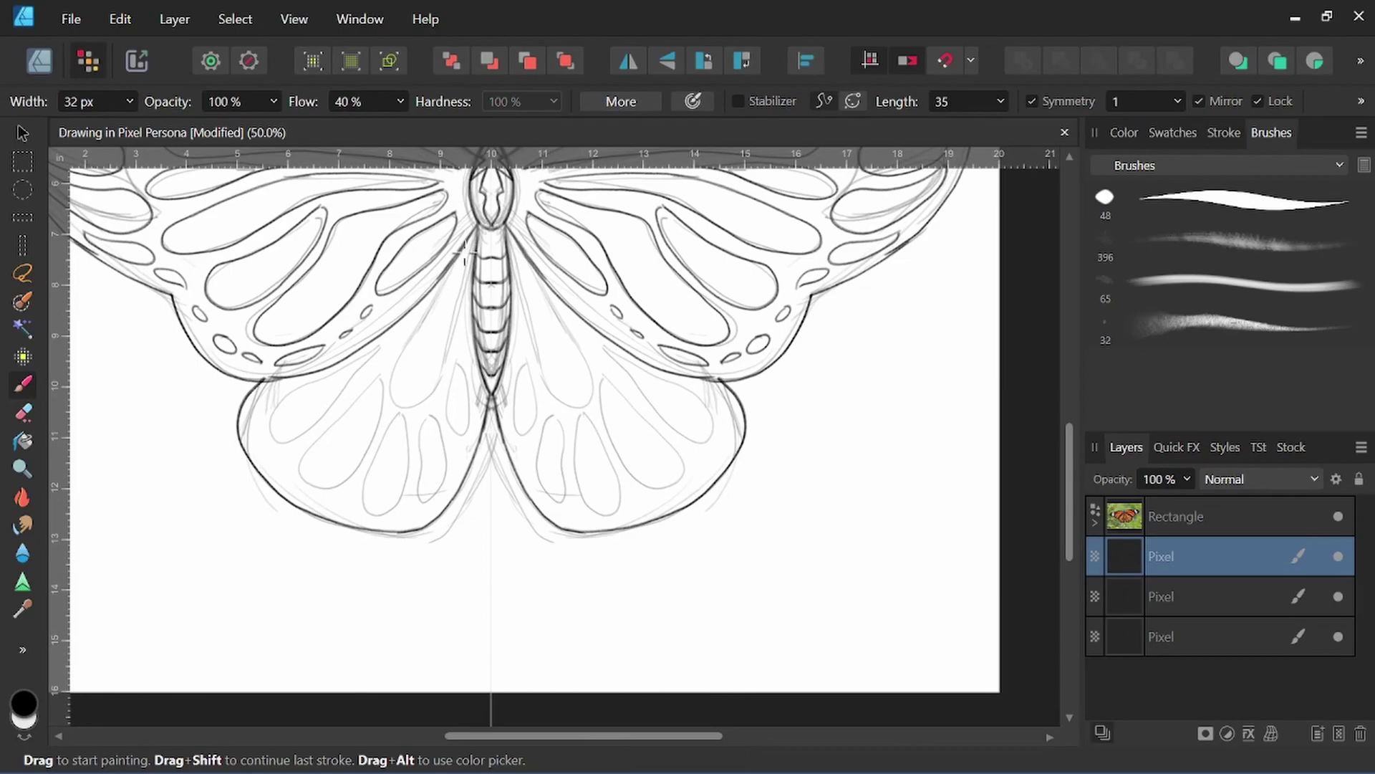
# Step: Ink the inner hindwing edge, a cell around its inner curve and a narrow teardrop beside the body
pyautogui.moveTo(457, 259)
pyautogui.mouseDown()
pyautogui.moveTo(399, 347)
pyautogui.moveTo(389, 393)
pyautogui.moveTo(426, 400)
pyautogui.moveTo(478, 249)
pyautogui.mouseUp()
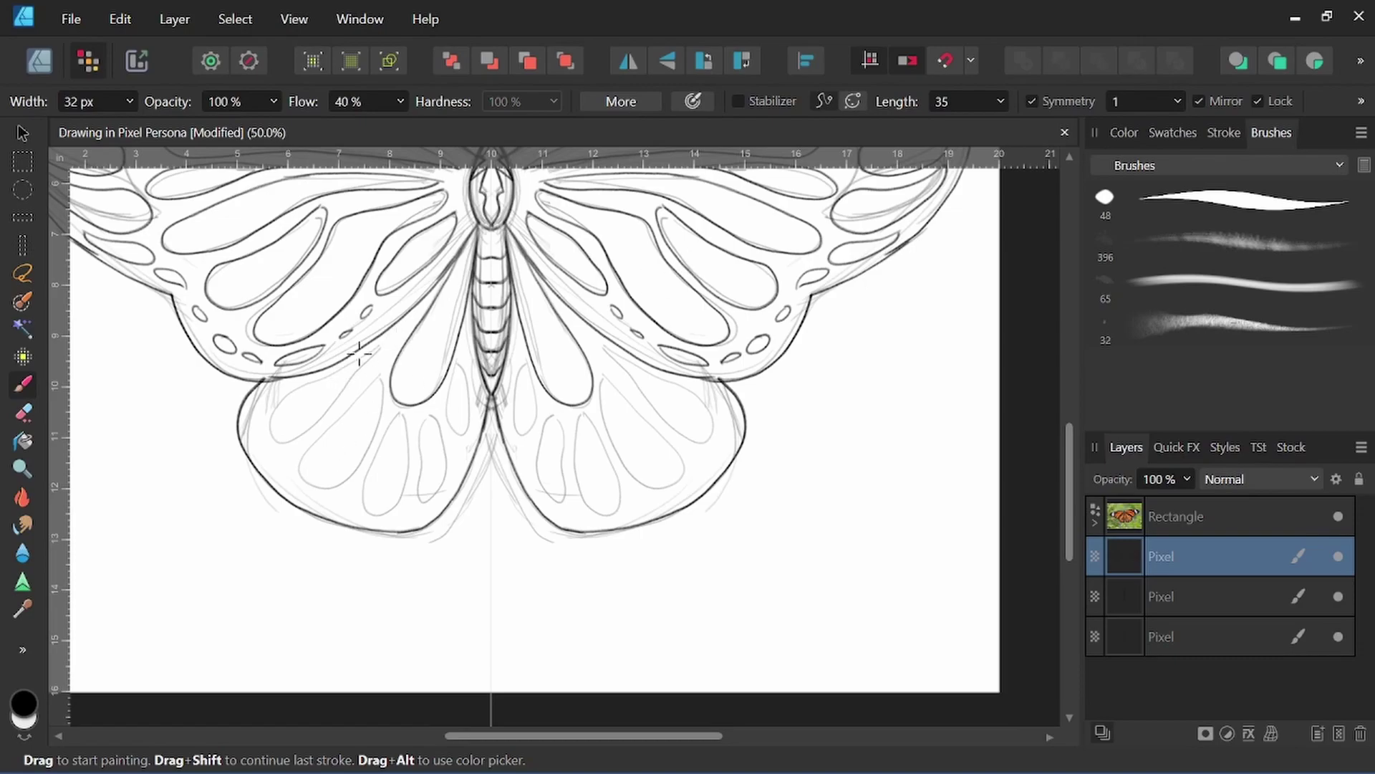
pyautogui.moveTo(385, 344)
pyautogui.mouseDown()
pyautogui.moveTo(273, 414)
pyautogui.moveTo(267, 438)
pyautogui.moveTo(297, 453)
pyautogui.moveTo(363, 374)
pyautogui.moveTo(382, 380)
pyautogui.moveTo(307, 485)
pyautogui.moveTo(345, 494)
pyautogui.moveTo(362, 471)
pyautogui.moveTo(382, 384)
pyautogui.moveTo(381, 511)
pyautogui.moveTo(411, 485)
pyautogui.moveTo(406, 415)
pyautogui.moveTo(422, 422)
pyautogui.moveTo(419, 505)
pyautogui.moveTo(450, 476)
pyautogui.moveTo(432, 409)
pyautogui.mouseUp()
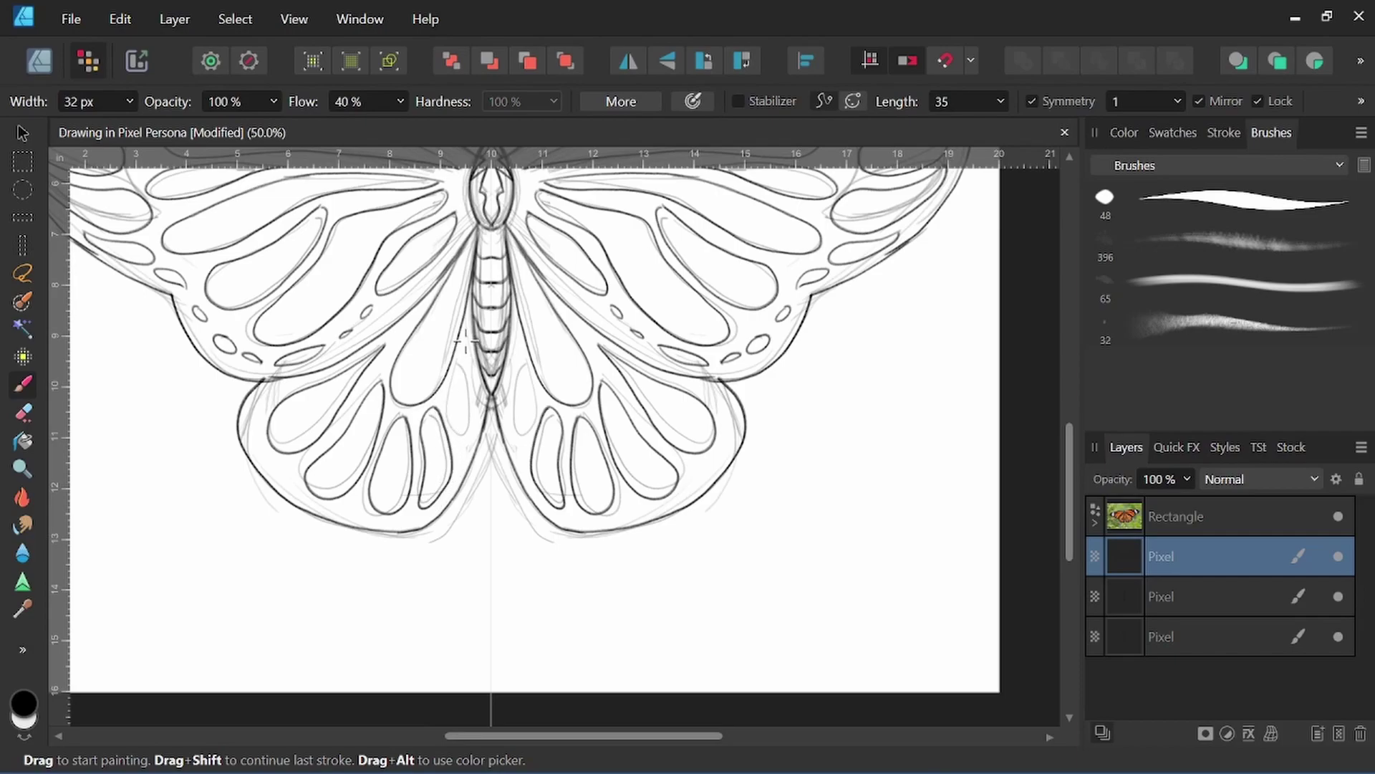
pyautogui.moveTo(466, 339)
pyautogui.mouseDown()
pyautogui.moveTo(460, 429)
pyautogui.moveTo(480, 404)
pyautogui.moveTo(466, 338)
pyautogui.mouseUp()
# Step: Add small mirrored oval spots, dots and hook marks along the hindwing edges, then zoom out to 25%
pyautogui.moveTo(243, 414)
pyautogui.mouseDown()
pyautogui.moveTo(247, 433)
pyautogui.moveTo(259, 406)
pyautogui.moveTo(247, 406)
pyautogui.mouseUp()
pyautogui.moveTo(267, 453); pyautogui.dragTo(266, 466)
pyautogui.moveTo(287, 478); pyautogui.dragTo(285, 477)
pyautogui.moveTo(270, 387); pyautogui.dragTo(273, 396)
pyautogui.moveTo(341, 511); pyautogui.dragTo(403, 517)
pyautogui.moveTo(473, 445); pyautogui.dragTo(466, 457)
pyautogui.press('space')
pyautogui.moveTo(775, 338); pyautogui.dragTo(836, 470)
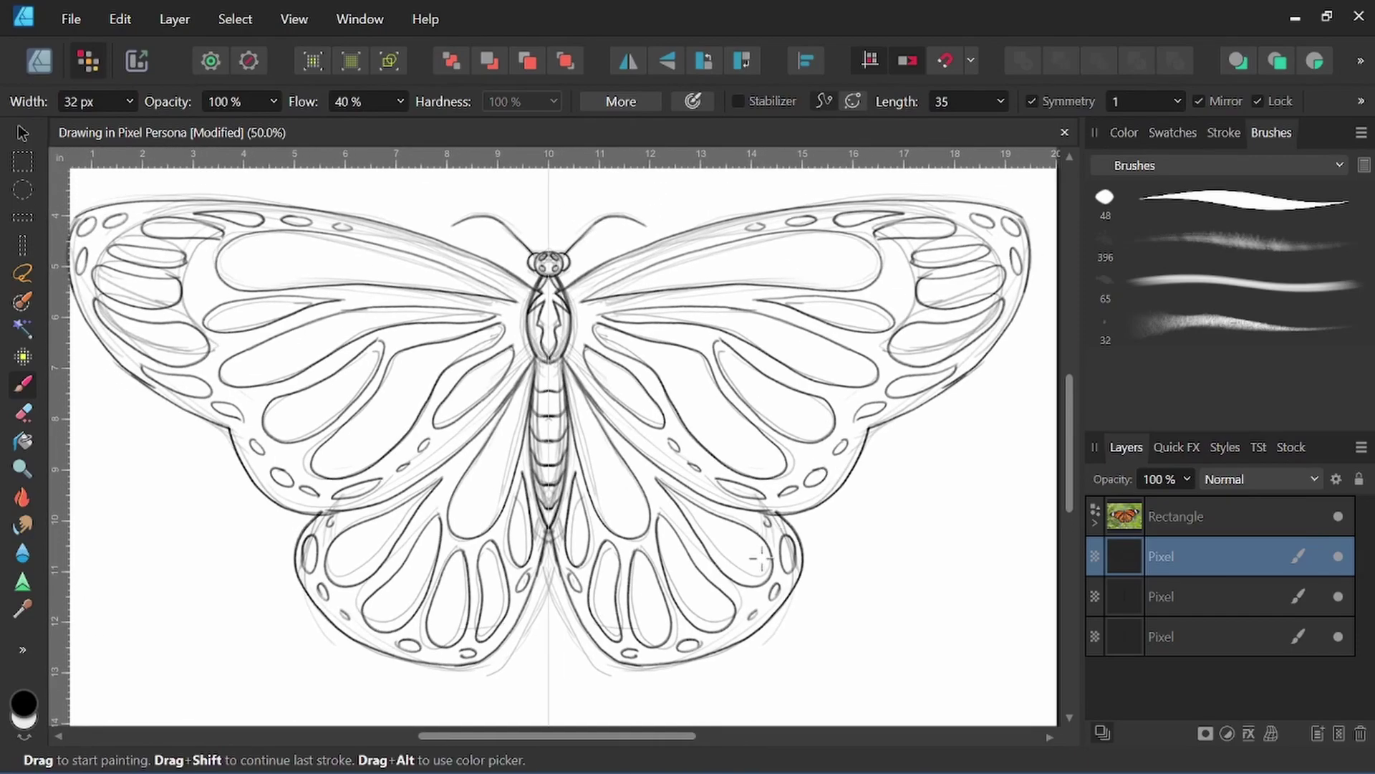
pyautogui.hotkey('ctrl', '-')
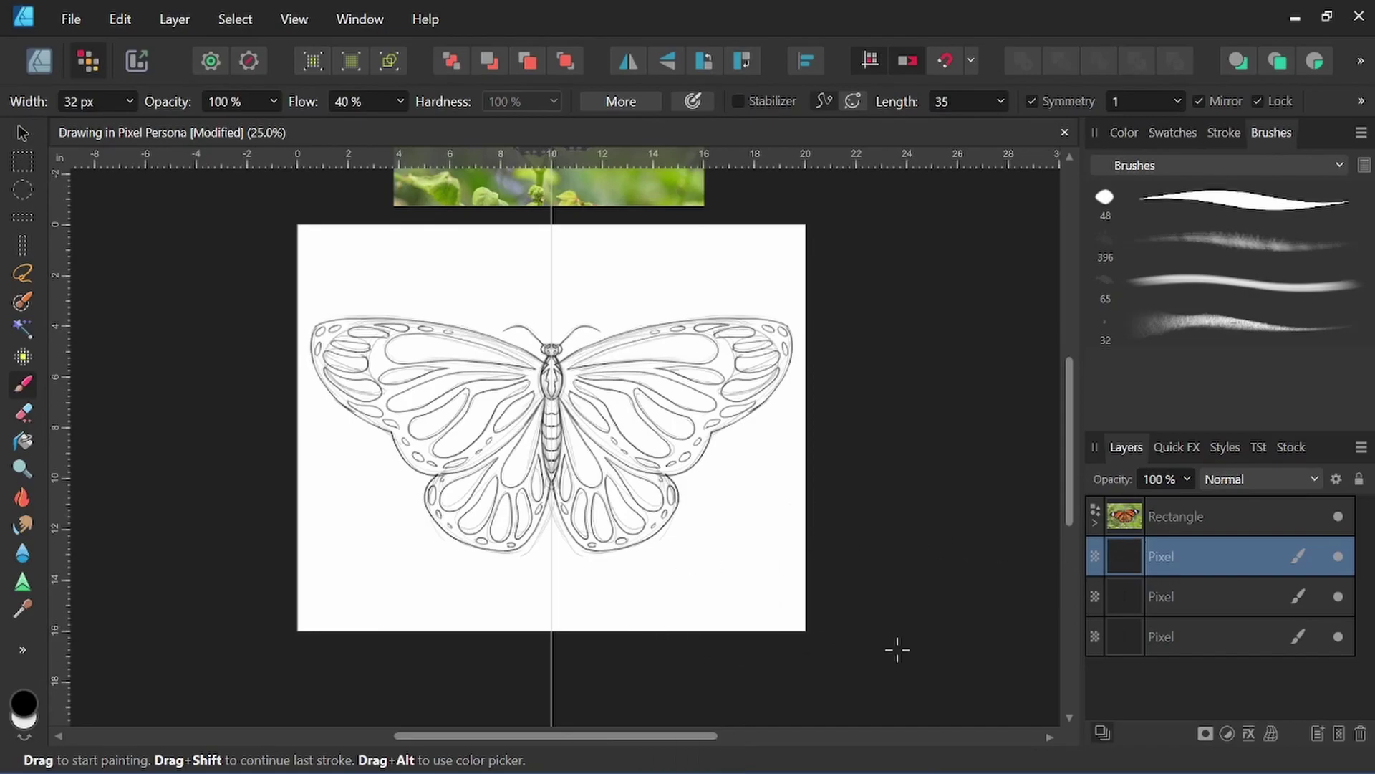
# Step: Hide the bottom rough-sketch Pixel layer and deselect by clicking empty canvas
pyautogui.click(1338, 636)
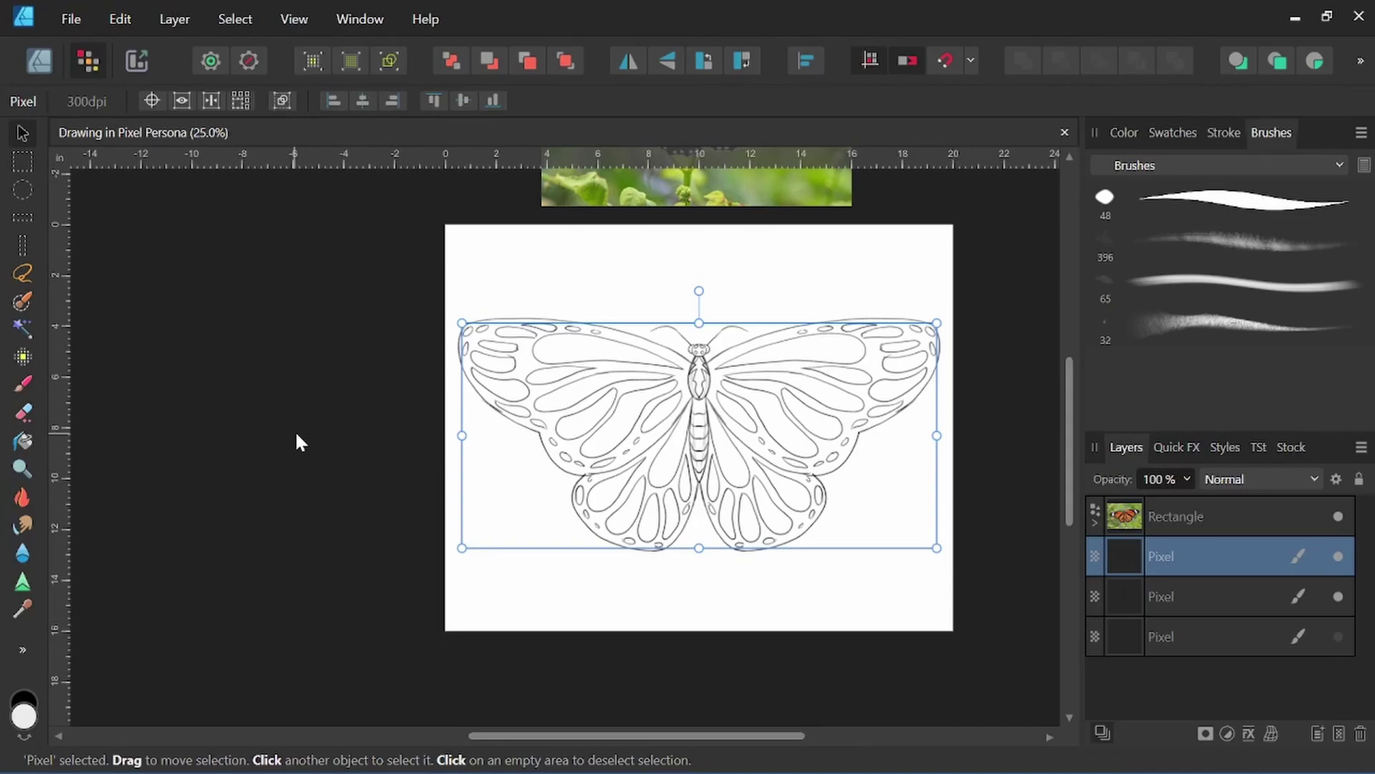
pyautogui.click(354, 430)
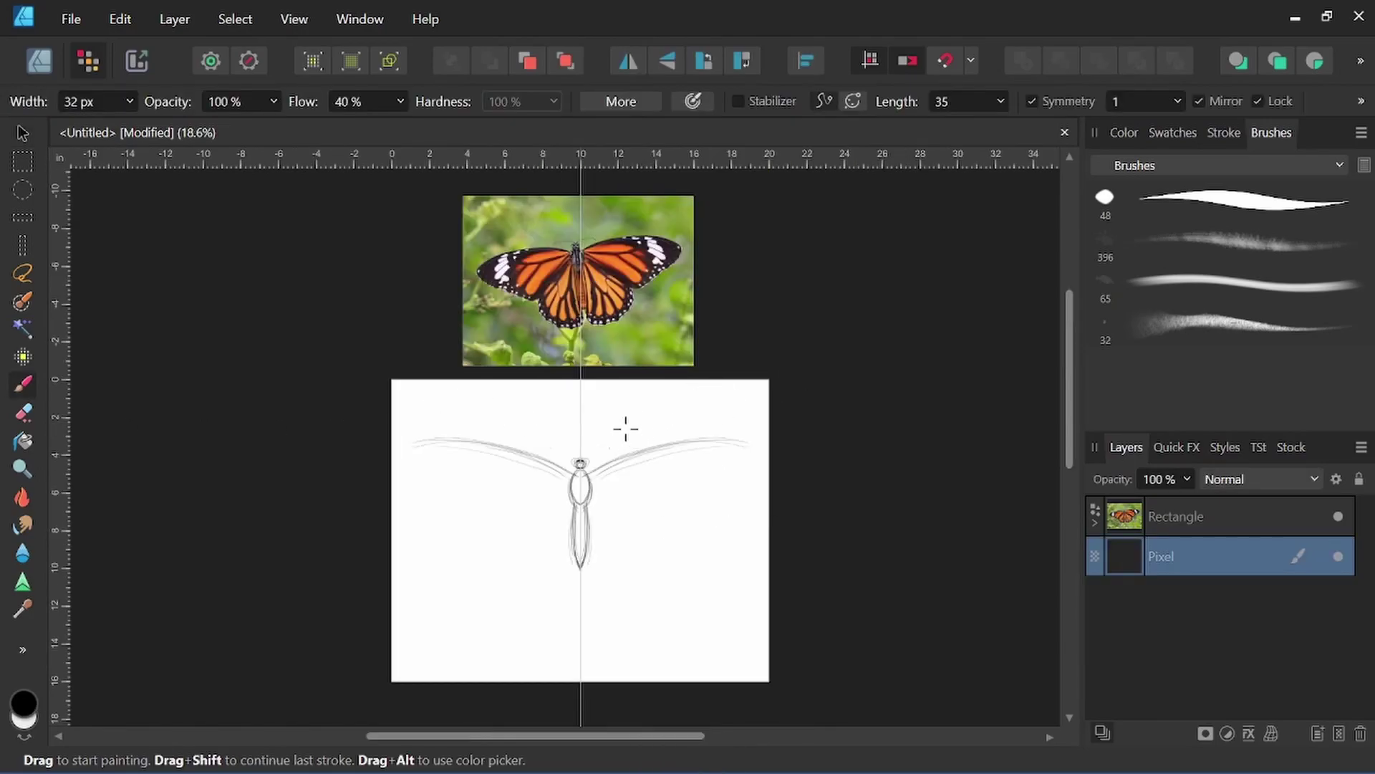
# Step: Undo the last antenna strokes, then sketch mirrored hindwing, forewing, lower body and antenna lines
pyautogui.hotkey('ctrl', 'z')
pyautogui.moveTo(558, 513)
pyautogui.mouseDown()
pyautogui.moveTo(485, 556)
pyautogui.moveTo(451, 534)
pyautogui.mouseUp()
pyautogui.moveTo(572, 595)
pyautogui.mouseDown()
pyautogui.moveTo(499, 610)
pyautogui.moveTo(568, 602)
pyautogui.moveTo(497, 559)
pyautogui.mouseUp()
pyautogui.moveTo(560, 465)
pyautogui.mouseDown()
pyautogui.moveTo(409, 482)
pyautogui.moveTo(465, 552)
pyautogui.mouseUp()
pyautogui.moveTo(580, 539)
pyautogui.mouseDown()
pyautogui.moveTo(568, 574)
pyautogui.moveTo(547, 522)
pyautogui.moveTo(562, 446)
pyautogui.moveTo(545, 442)
pyautogui.mouseUp()
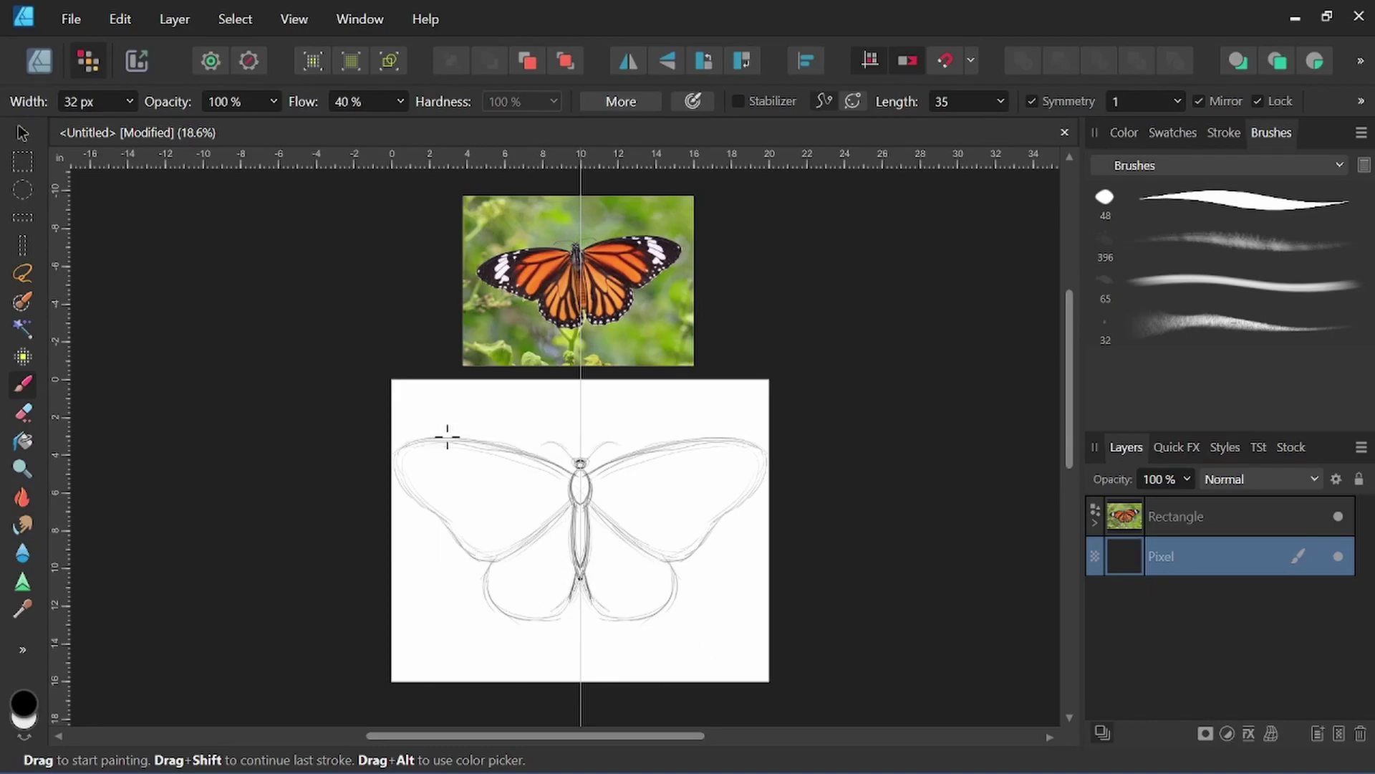